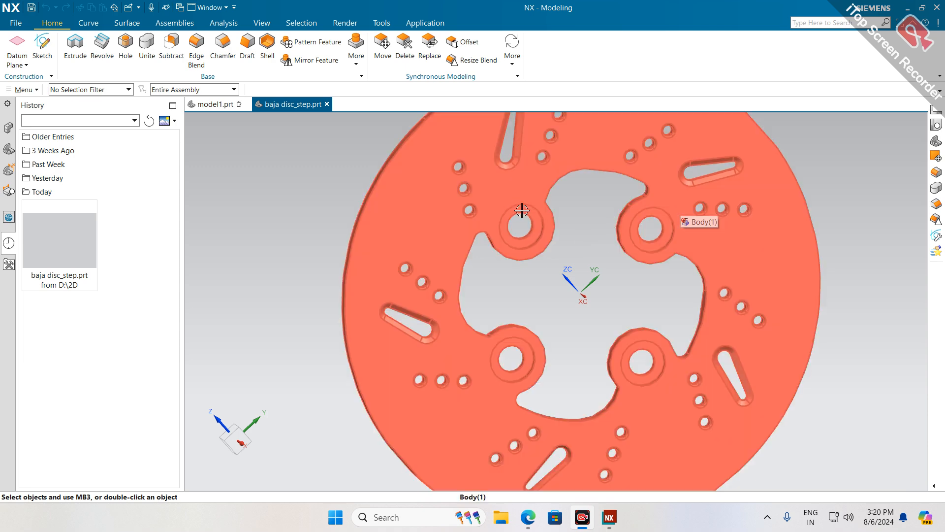
- Start a Move Object operation on the disc's solid body with the Angle motion type
middle_drag(487, 290, 612, 354)
scroll(512, 289, down, 5)
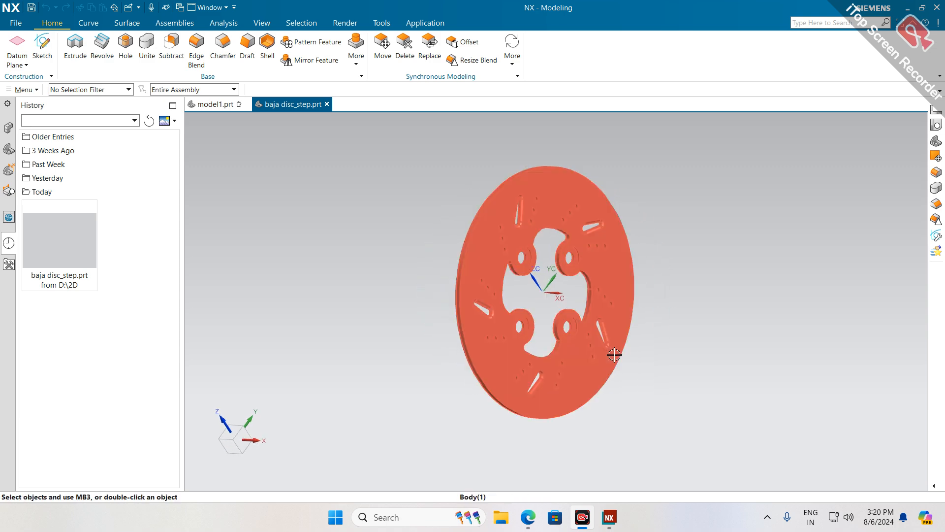
scroll(515, 250, up, 3)
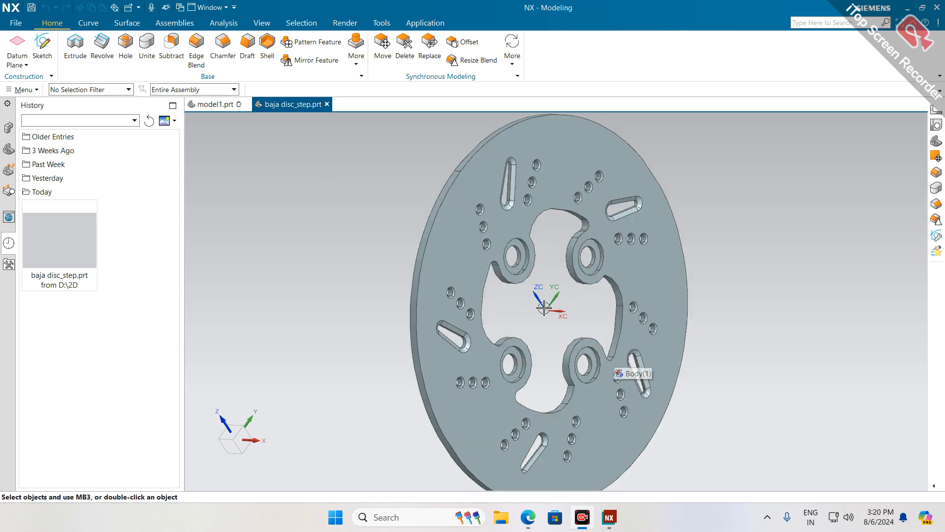
click(937, 125)
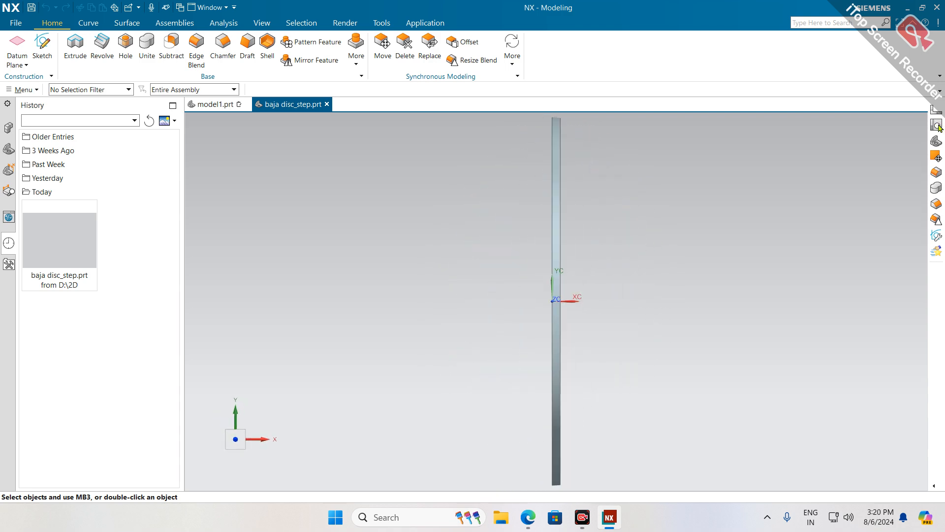
click(935, 108)
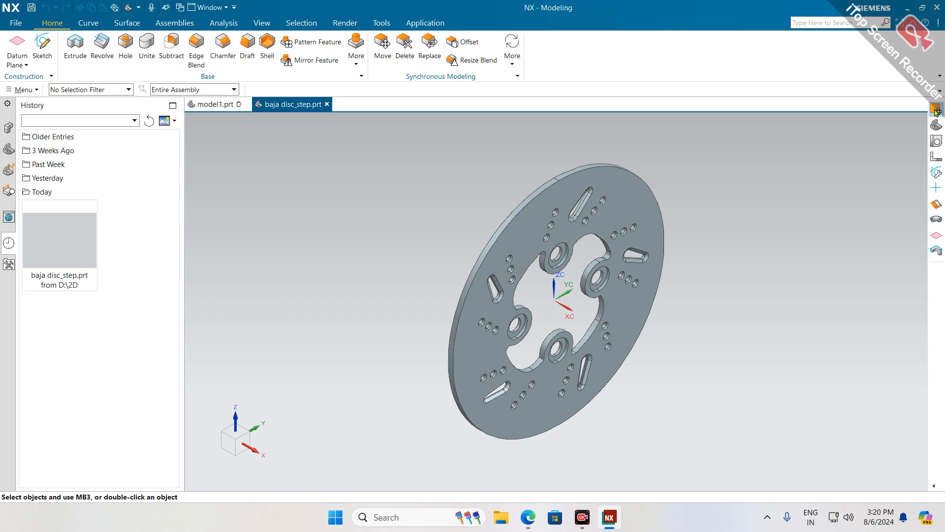
click(935, 110)
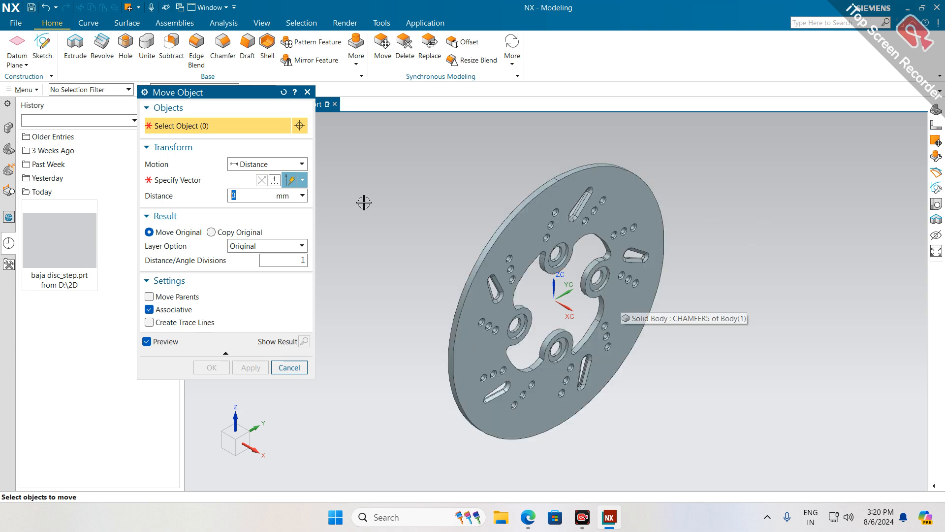
click(500, 278)
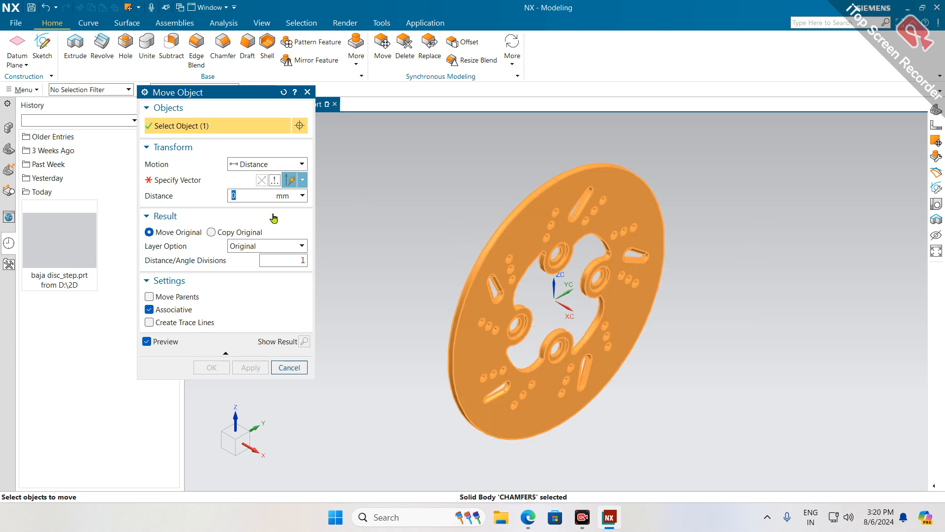
click(266, 164)
click(259, 184)
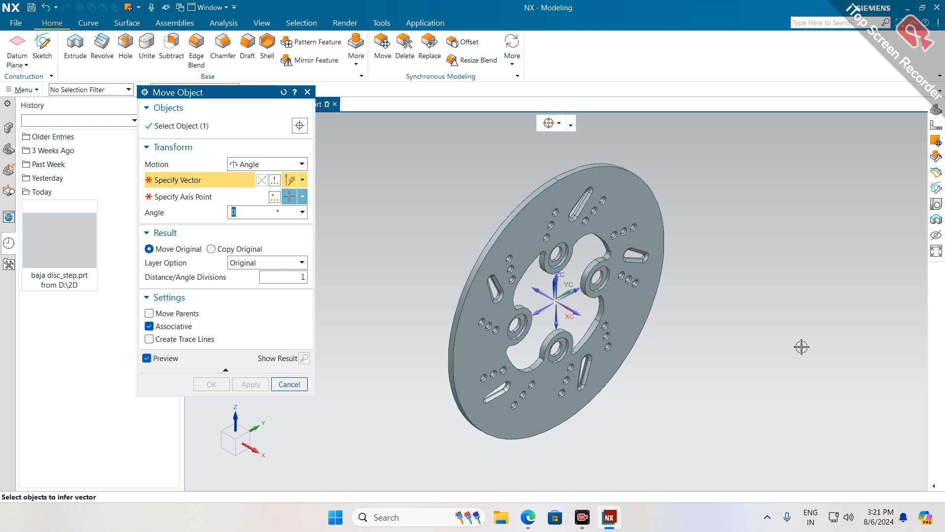
- Rotate the disc body 270° about the YC axis through the origin, moving the original so it lies flat
click(589, 313)
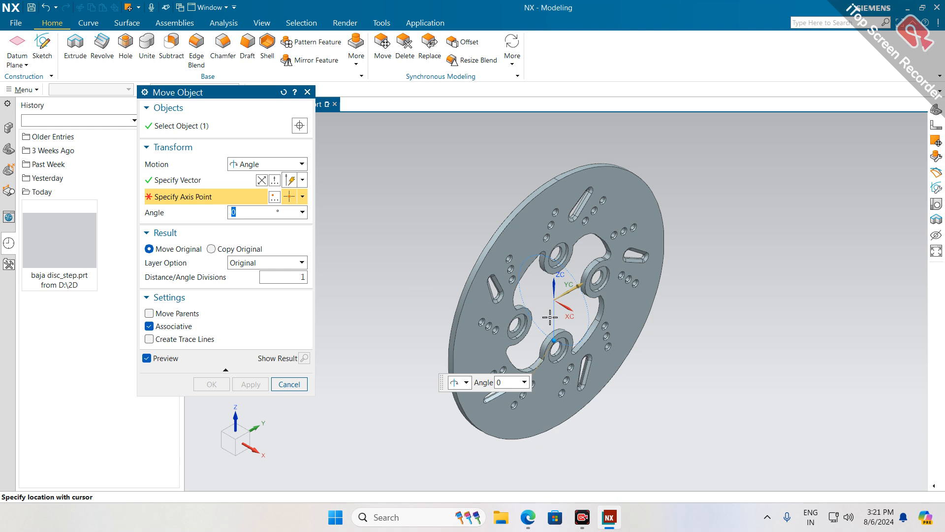
click(302, 197)
click(292, 213)
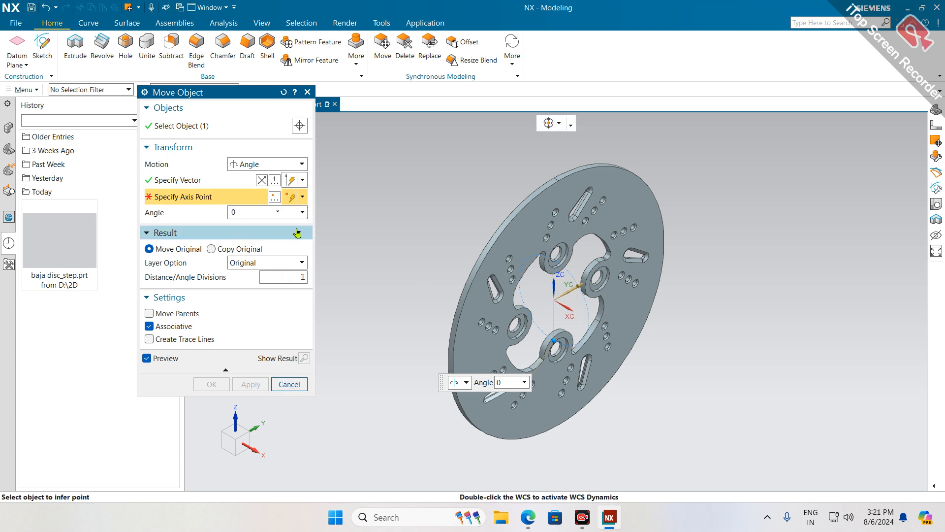
click(274, 197)
click(257, 302)
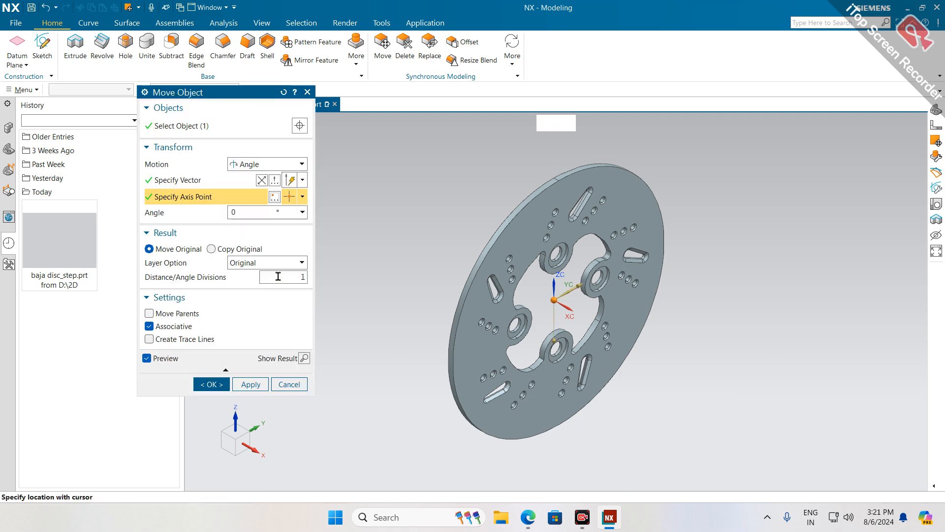
drag(555, 341, 594, 324)
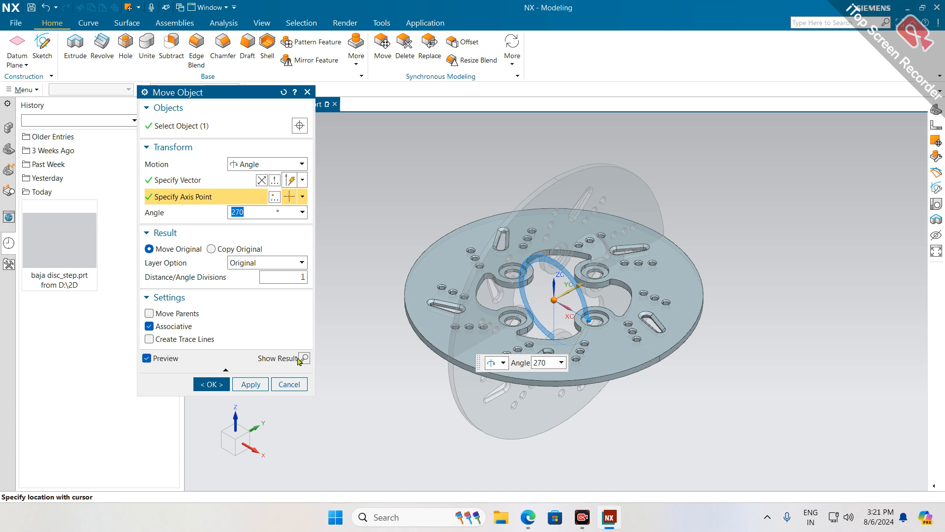
click(210, 384)
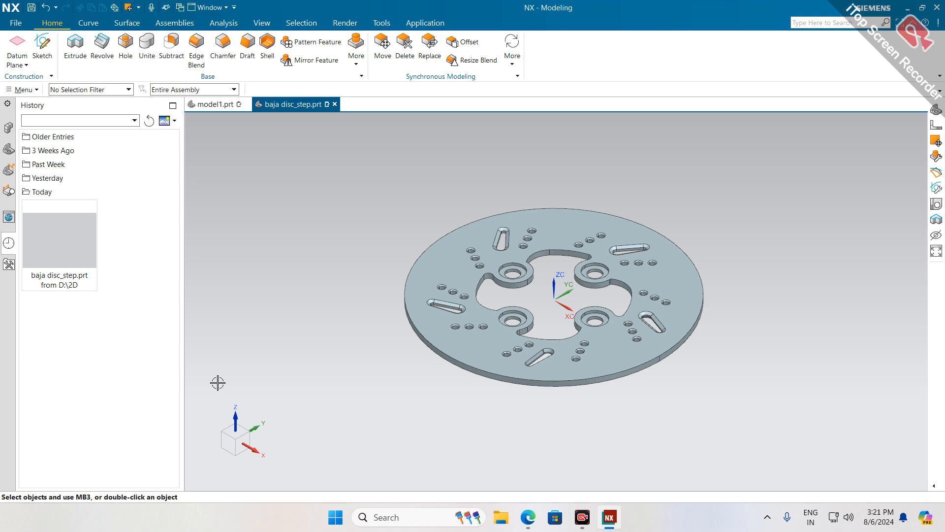
- Measure the disc's thickness between its two flat faces
key(alt+f)
key(Escape)
key(ctrl+alt+f)
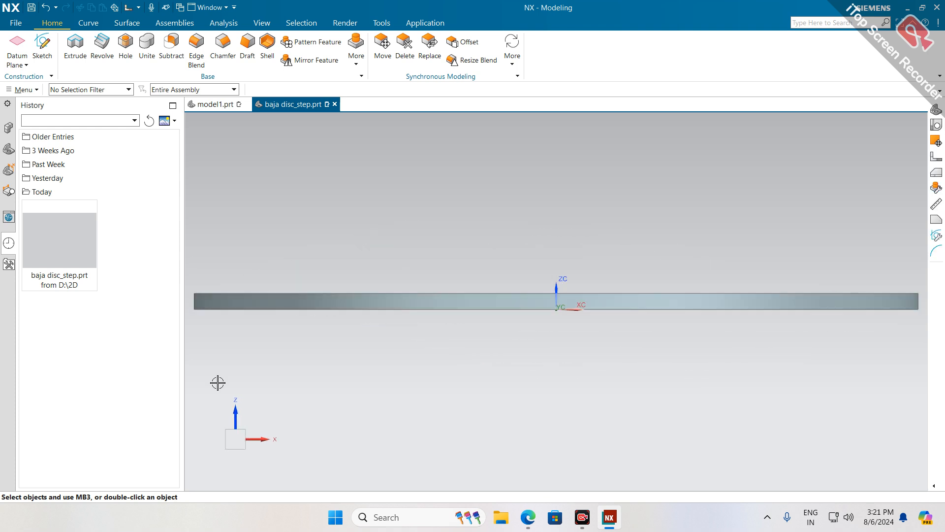
click(422, 23)
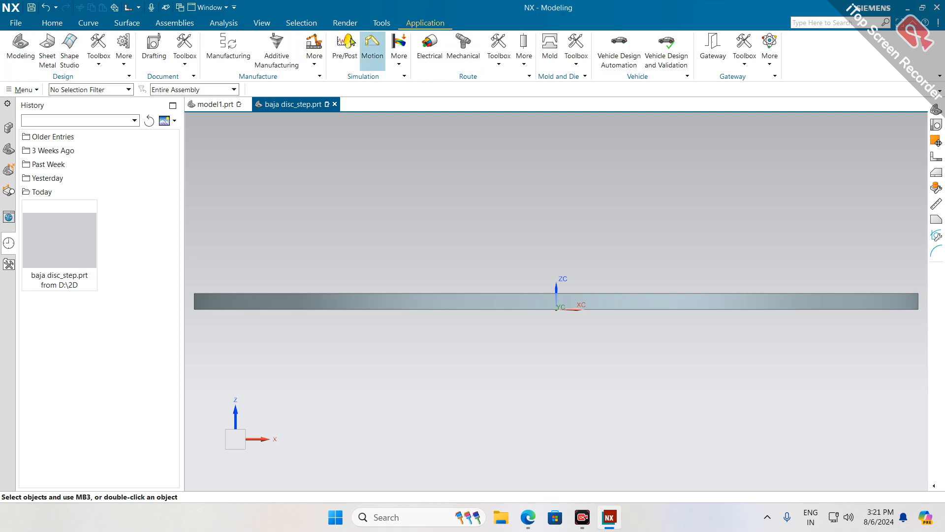
click(223, 23)
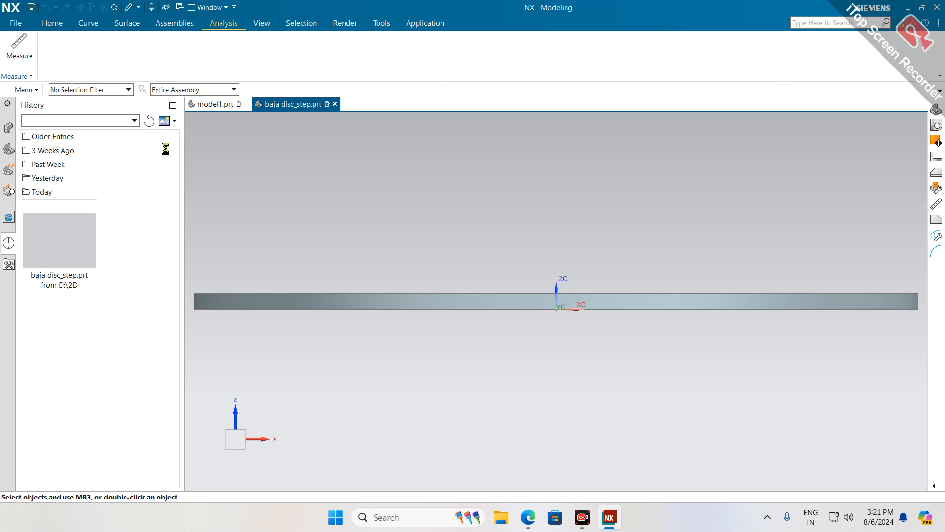
middle_drag(554, 236, 503, 274)
click(428, 354)
click(375, 221)
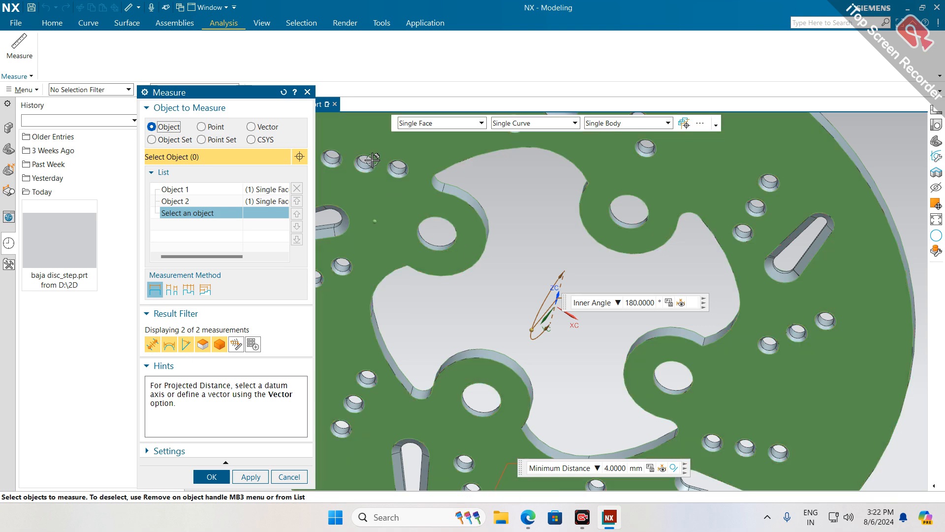
click(307, 92)
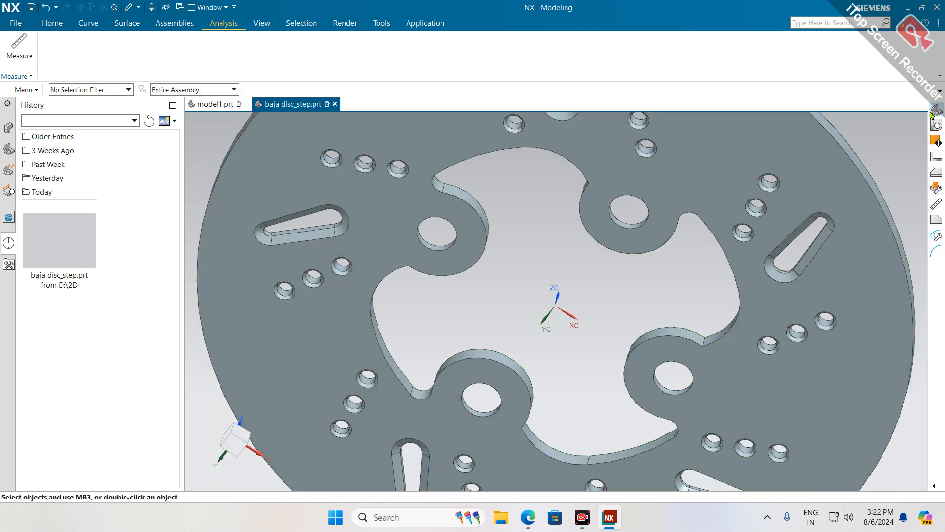
- Move the disc body 4 mm in the negative ZC direction as a Distance motion
click(935, 111)
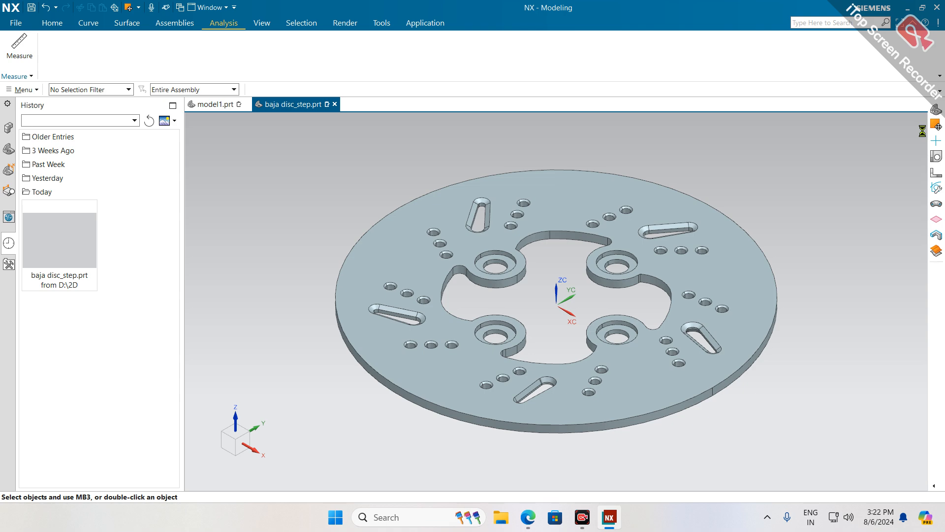
key(ctrl+t)
click(436, 259)
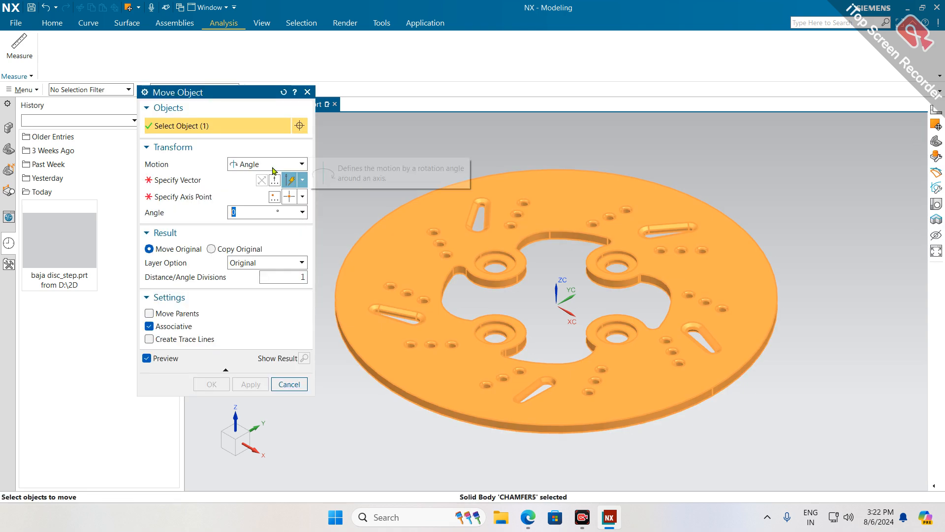
click(268, 164)
click(256, 177)
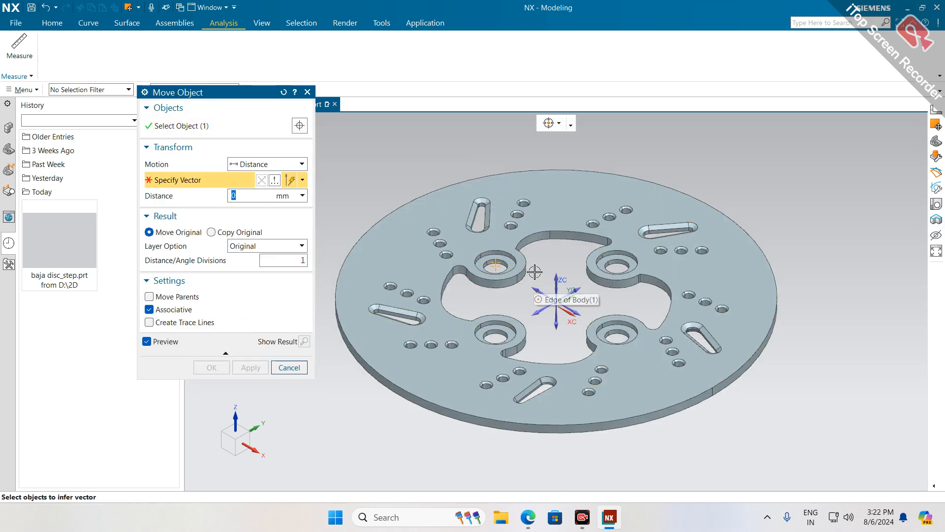
click(557, 282)
text(4)
key(Return)
click(262, 179)
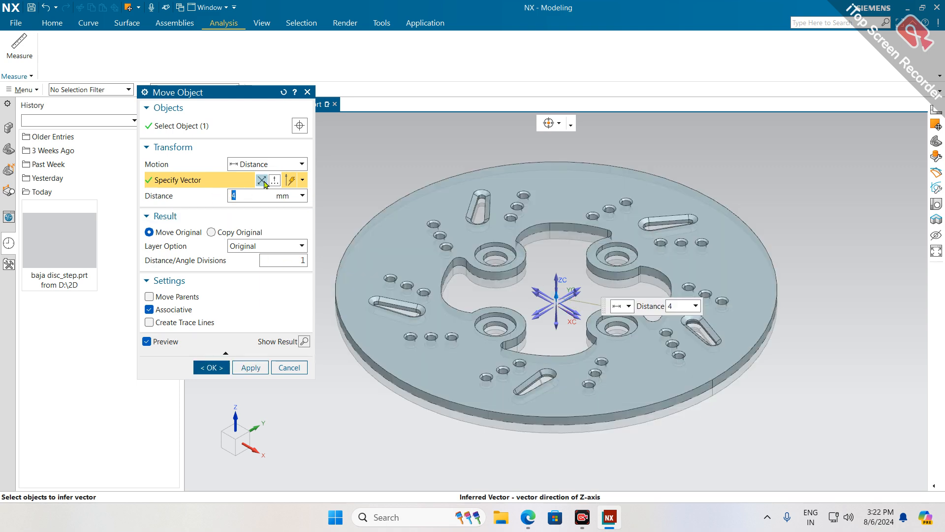
click(211, 368)
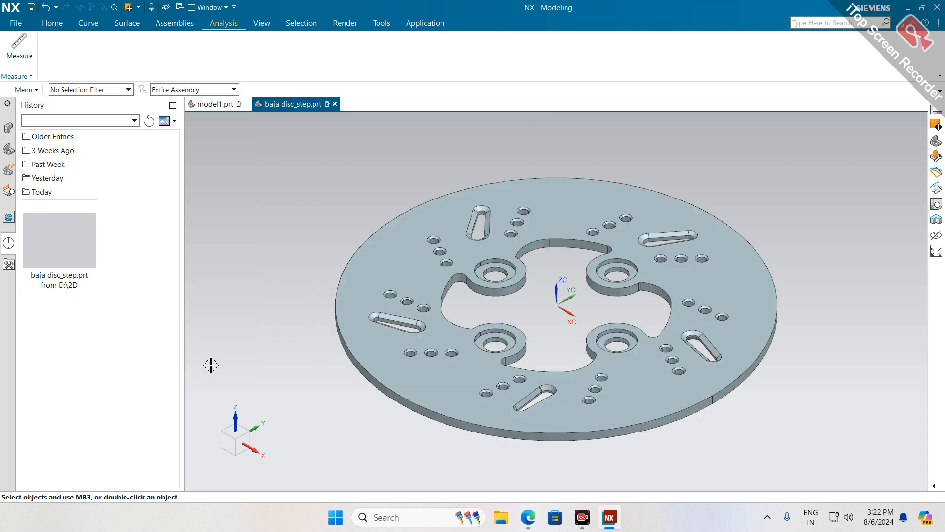
- Enter the Manufacturing environment with the cam_general session configuration and the hole_making setup
key(ctrl+alt+f)
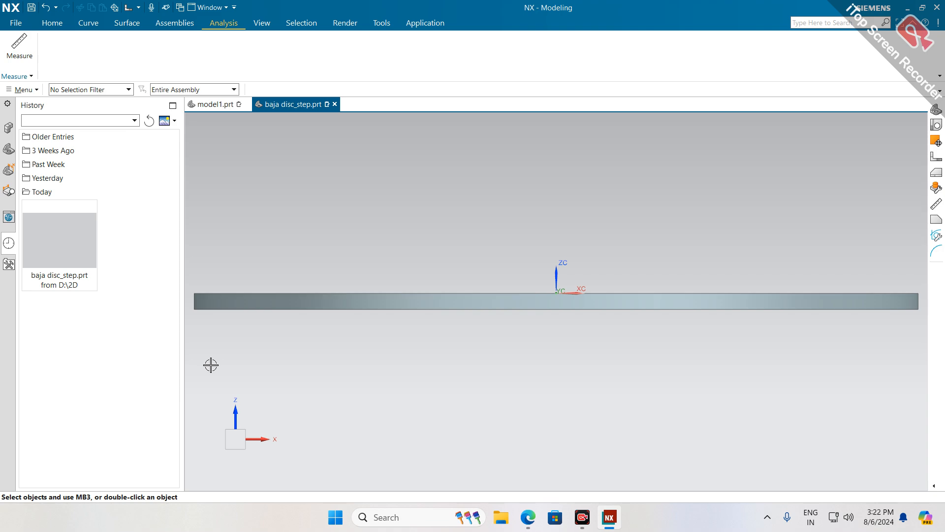
key(End)
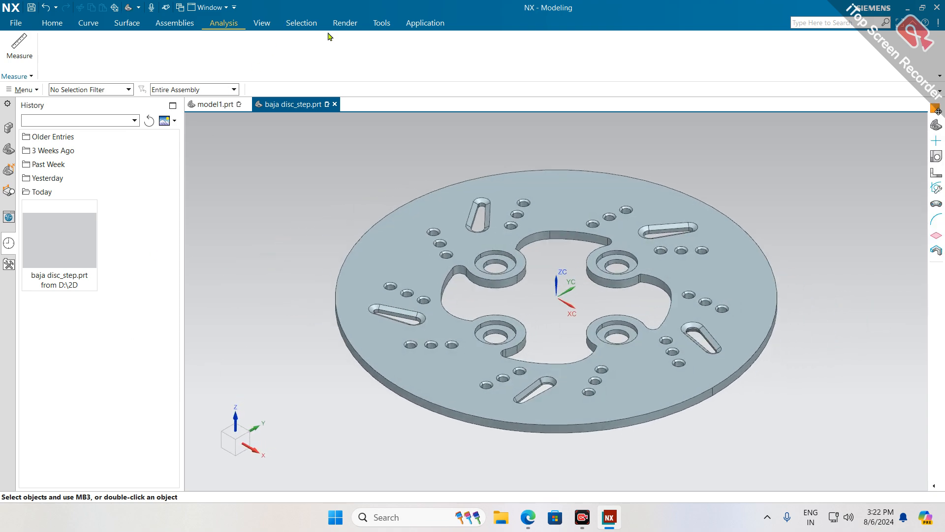
click(425, 23)
click(215, 57)
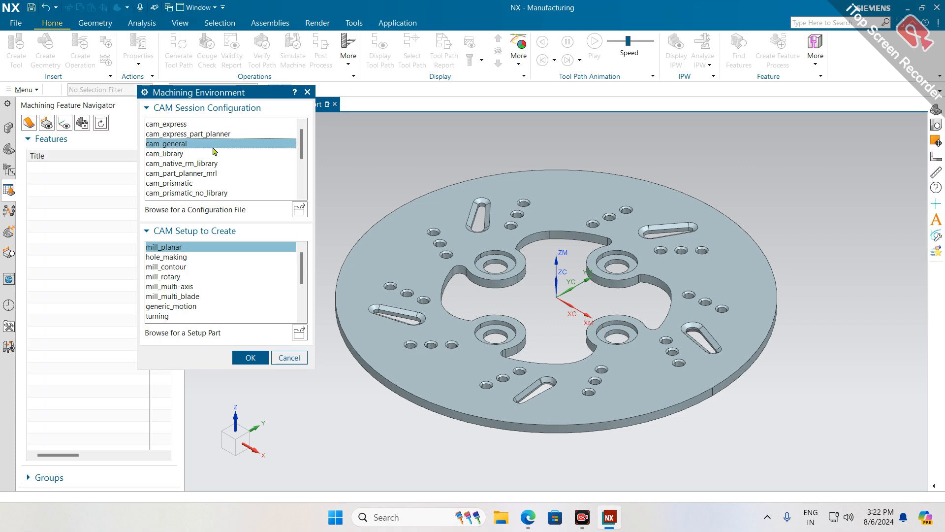
click(181, 257)
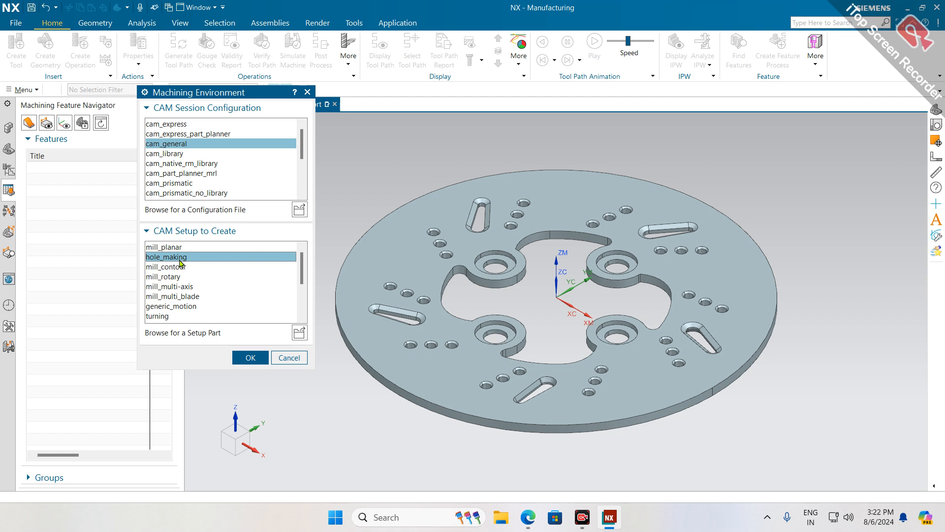
click(253, 359)
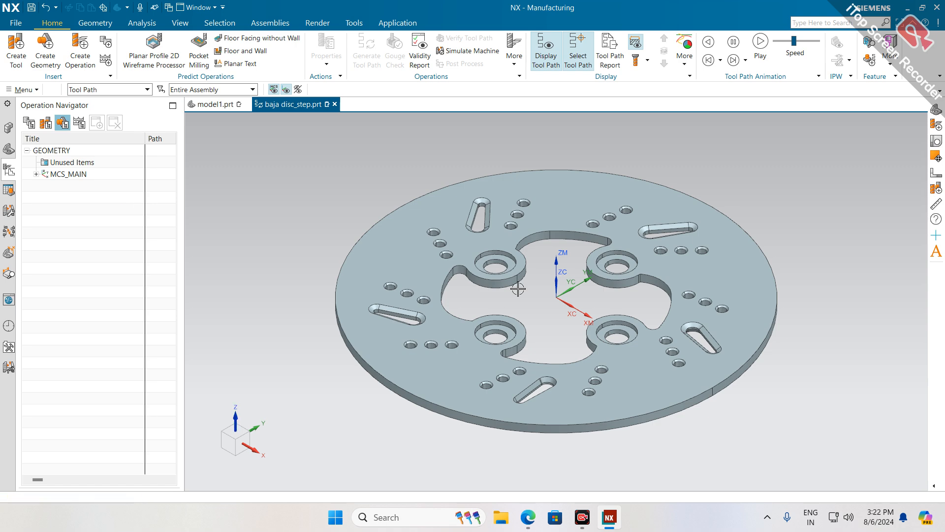
- Specify the disc's solid body as the part geometry of the WORKPIECE under MCS_MAIN
scroll(517, 265, up, 3)
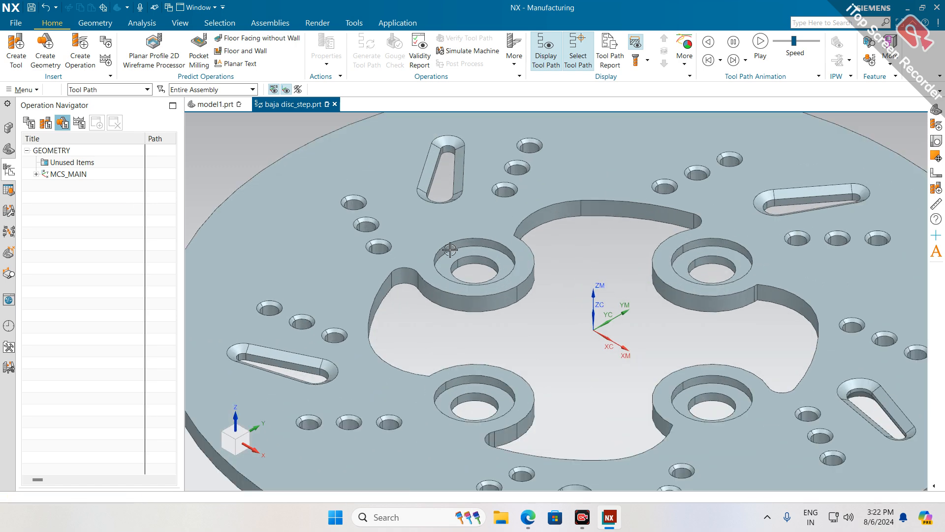
scroll(397, 296, down, 2)
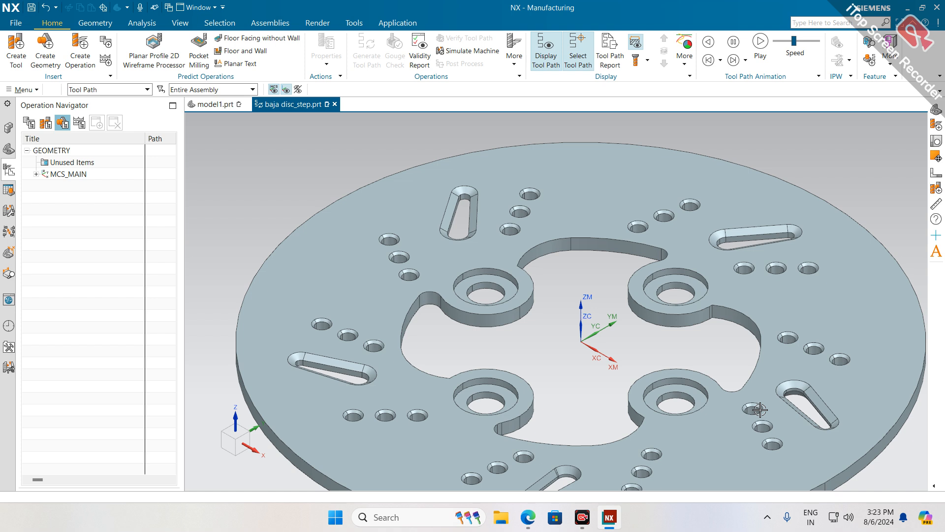
click(36, 174)
double_click(74, 185)
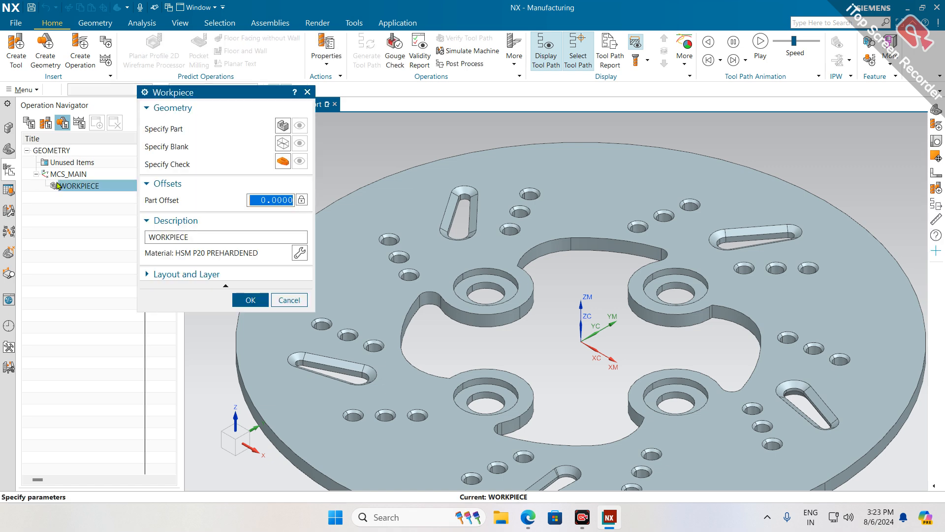
click(283, 126)
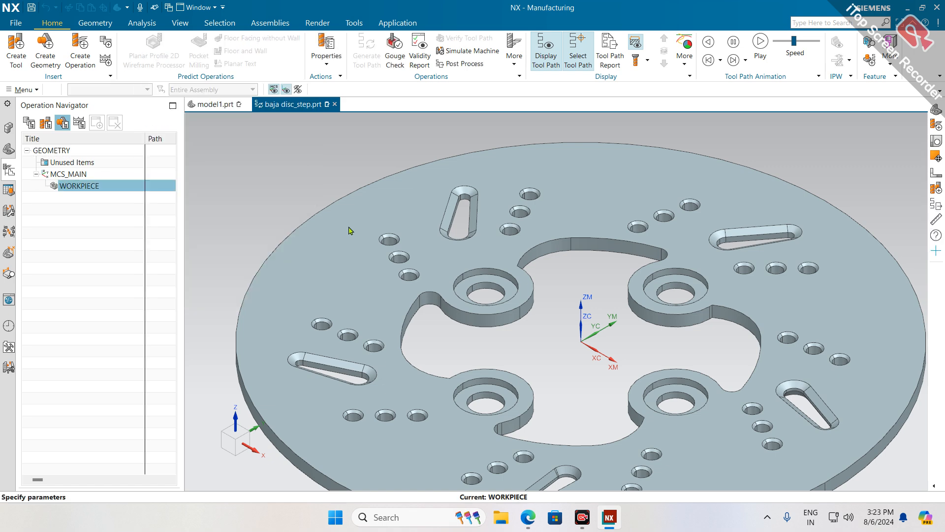
click(348, 233)
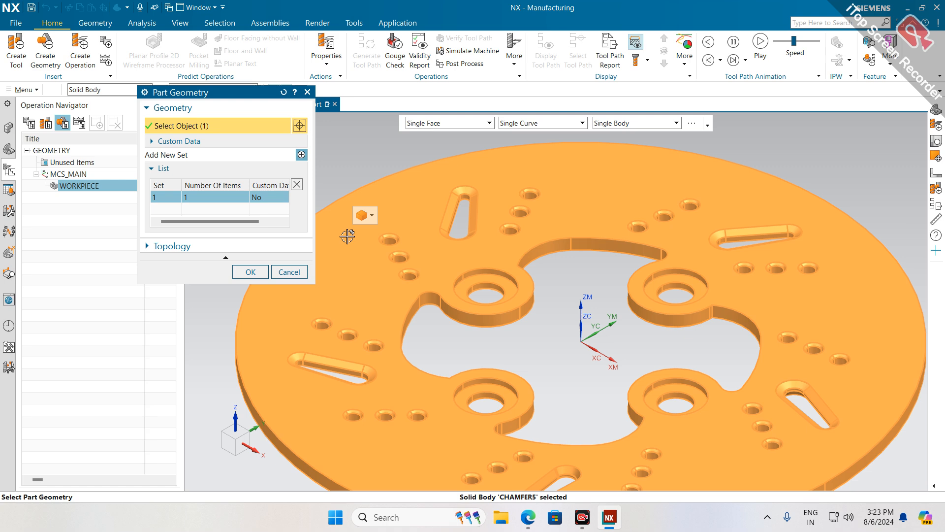
click(251, 271)
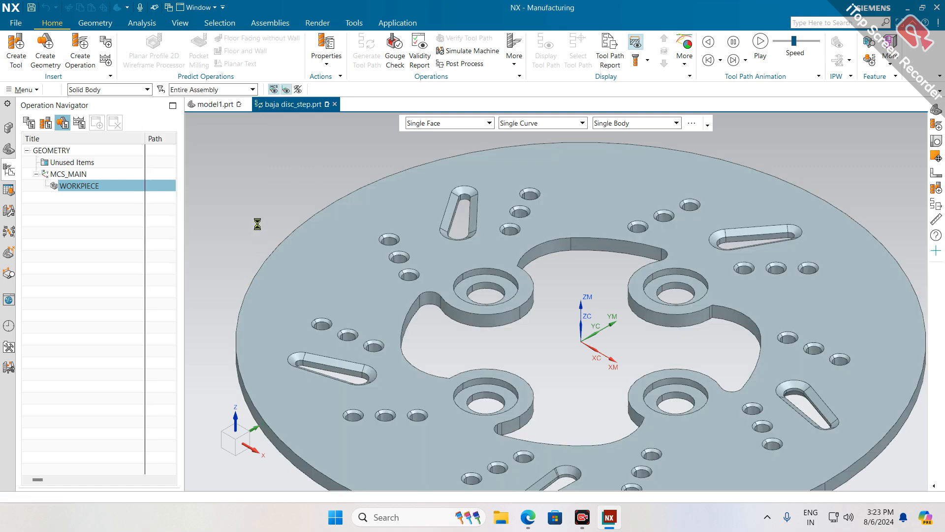
- Define the WORKPIECE blank as a Bounding Cylinder along +ZM with zero distance offsets and accept the workpiece
click(279, 147)
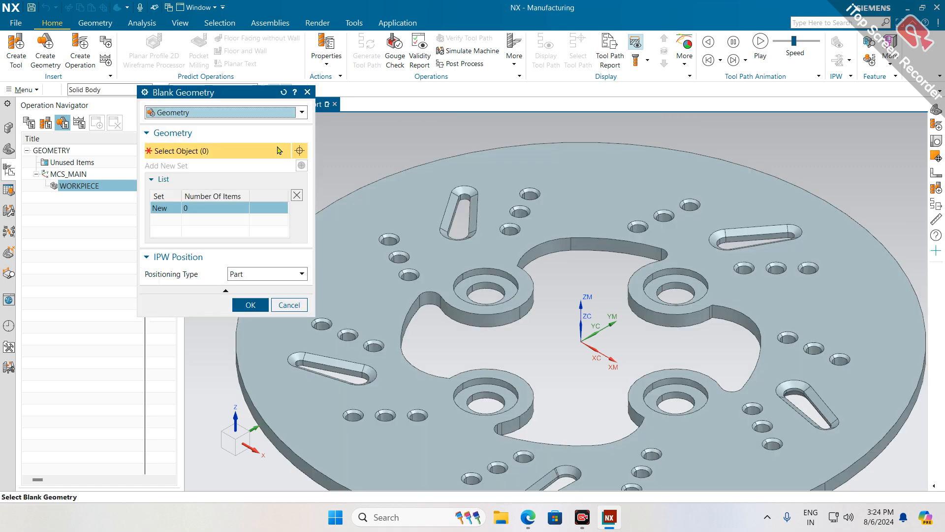
click(212, 113)
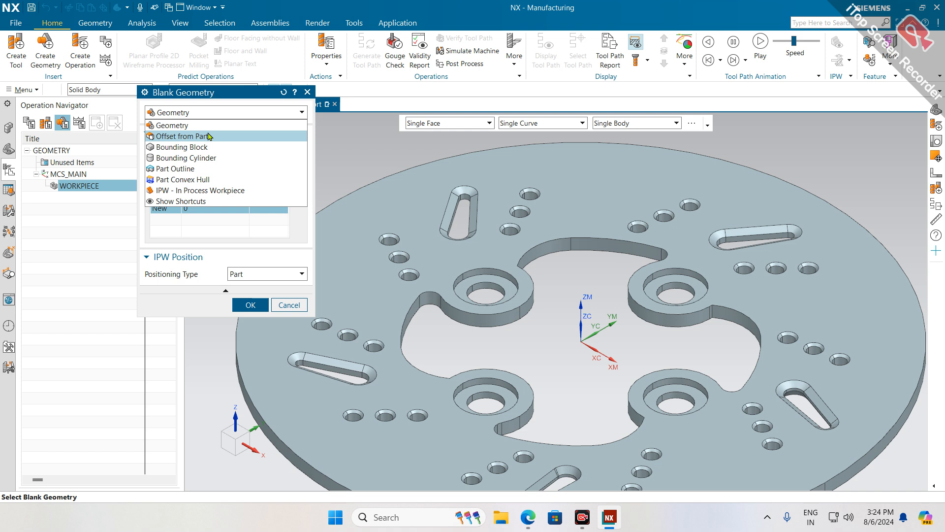
click(210, 159)
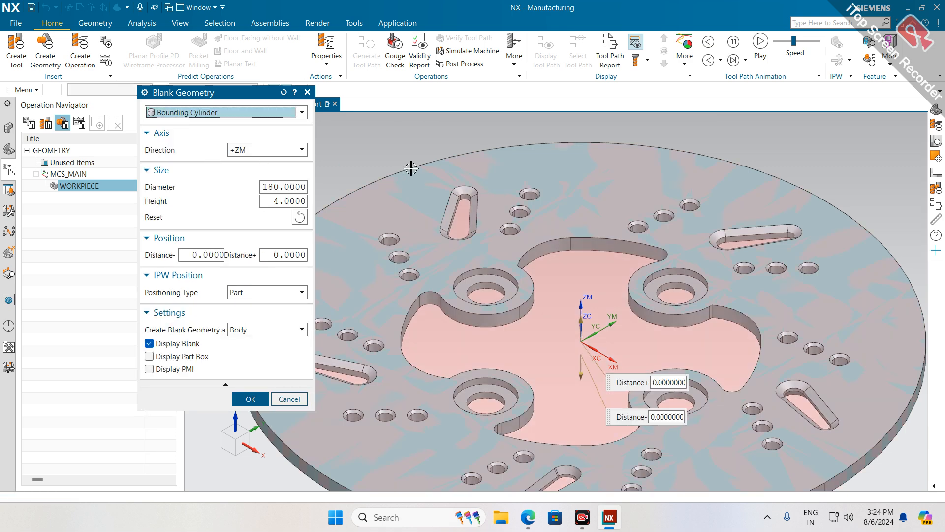
scroll(588, 217, down, 5)
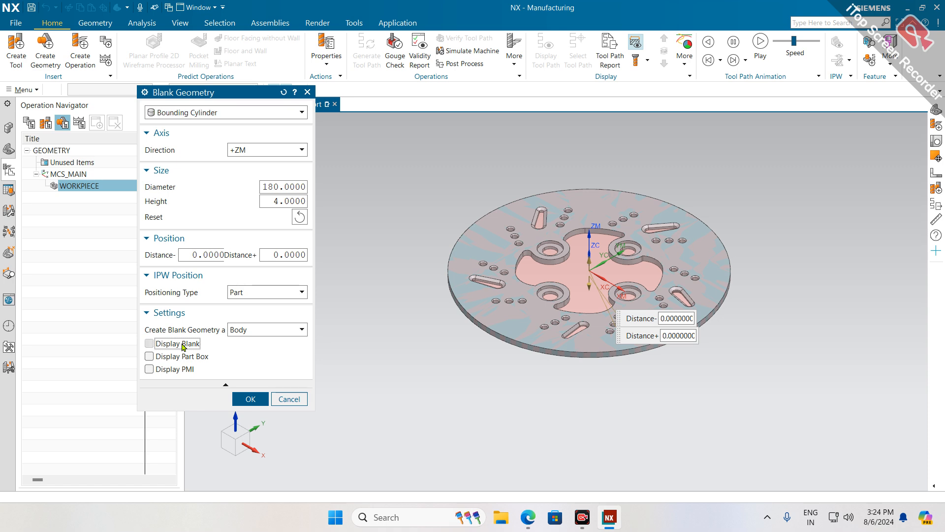
click(251, 399)
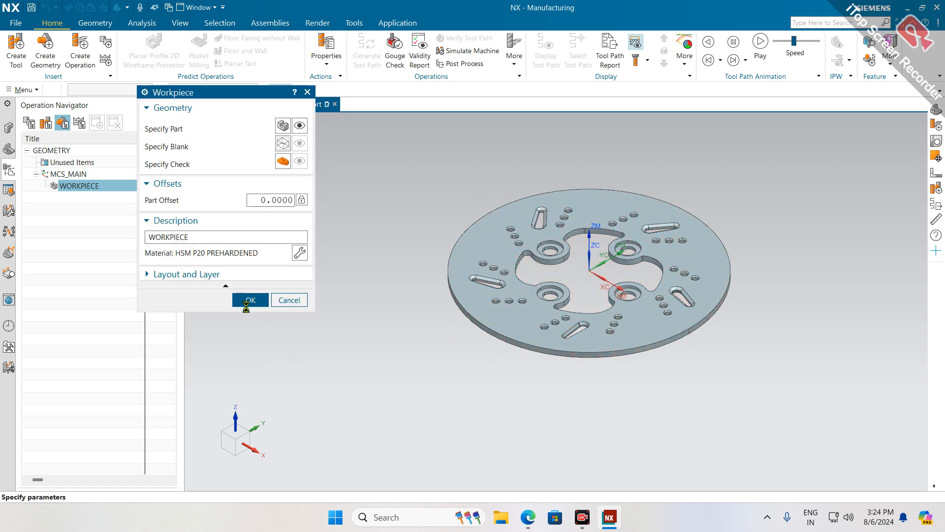
click(250, 299)
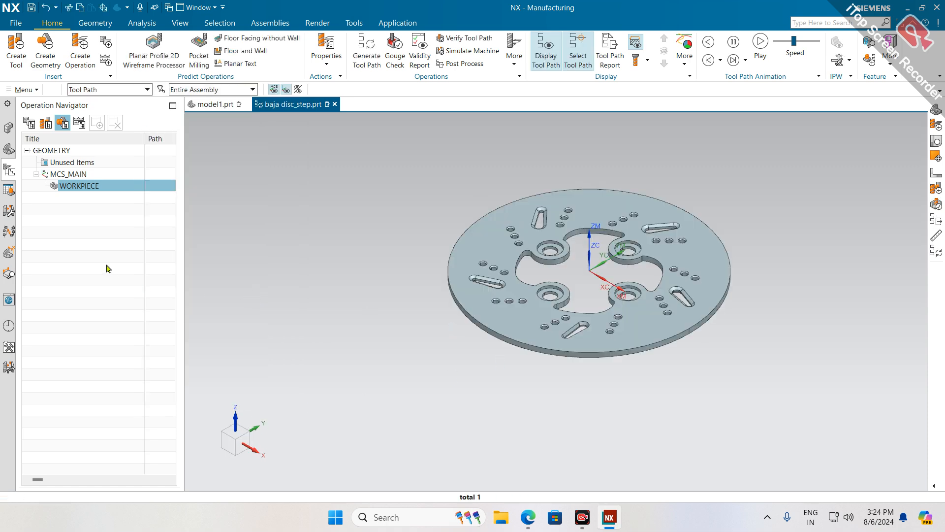
- Run Find Features with Parametric Recognition on the baja disc_step body
scroll(574, 252, up, 3)
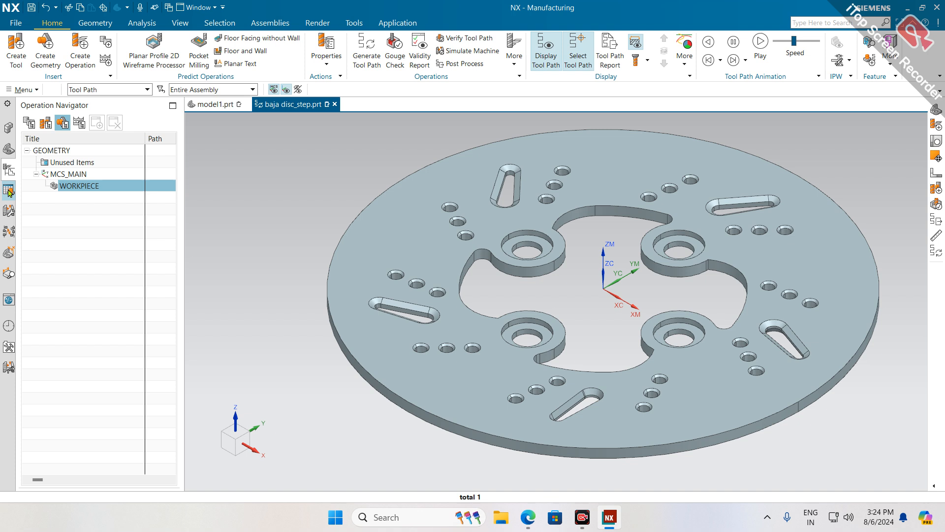
click(10, 193)
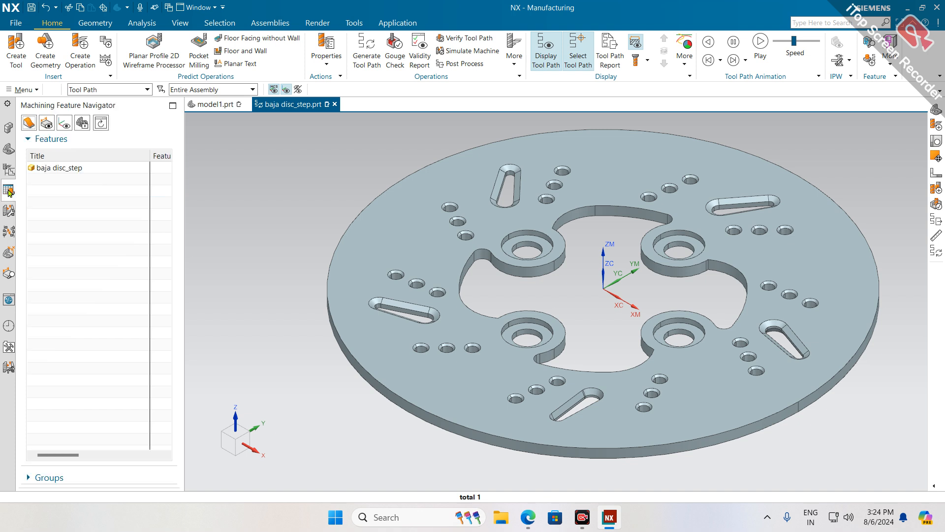
click(54, 170)
right_click(54, 172)
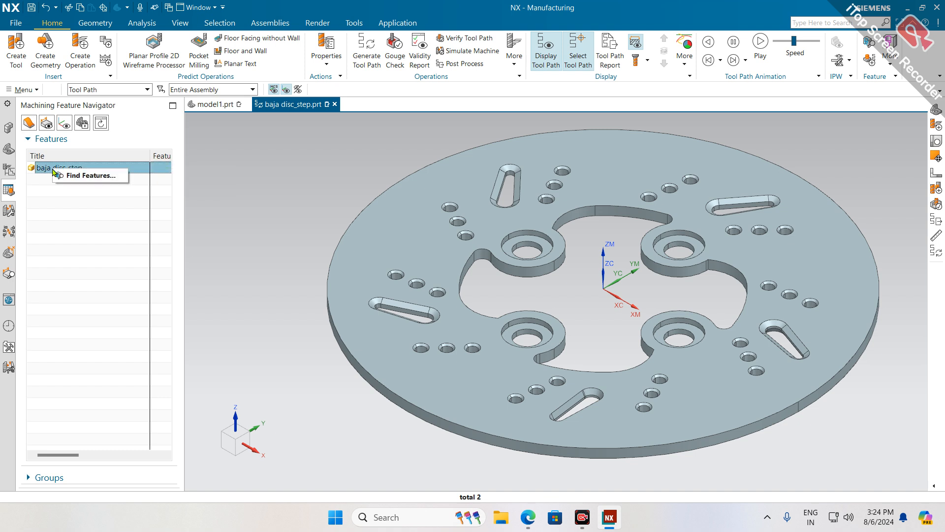
click(105, 178)
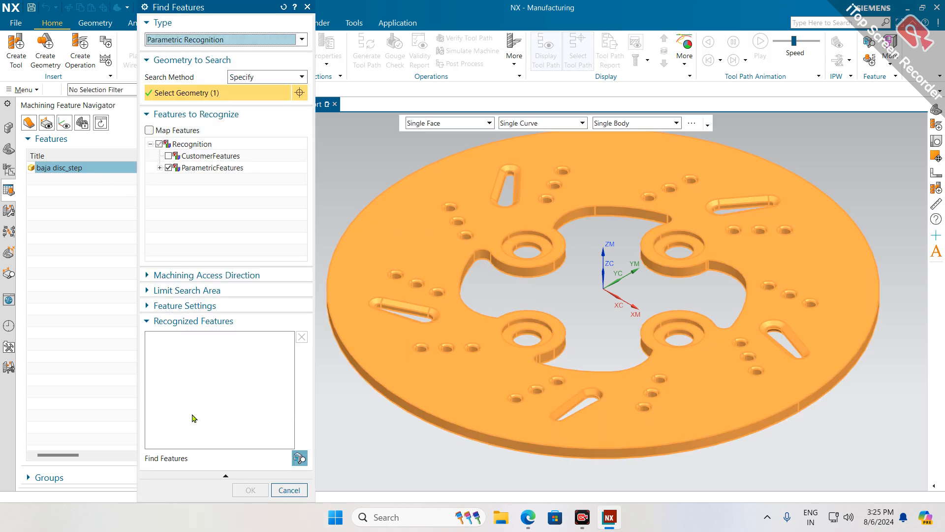
click(299, 458)
click(148, 114)
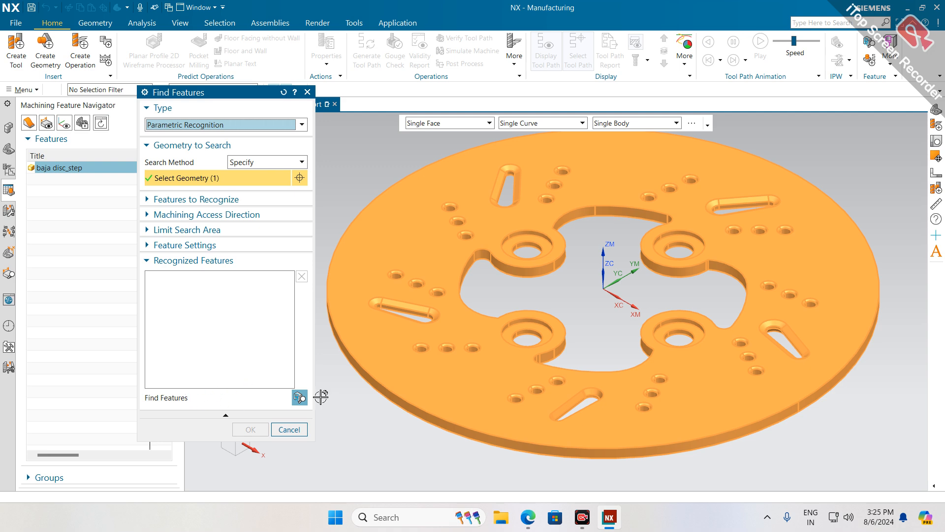
click(299, 397)
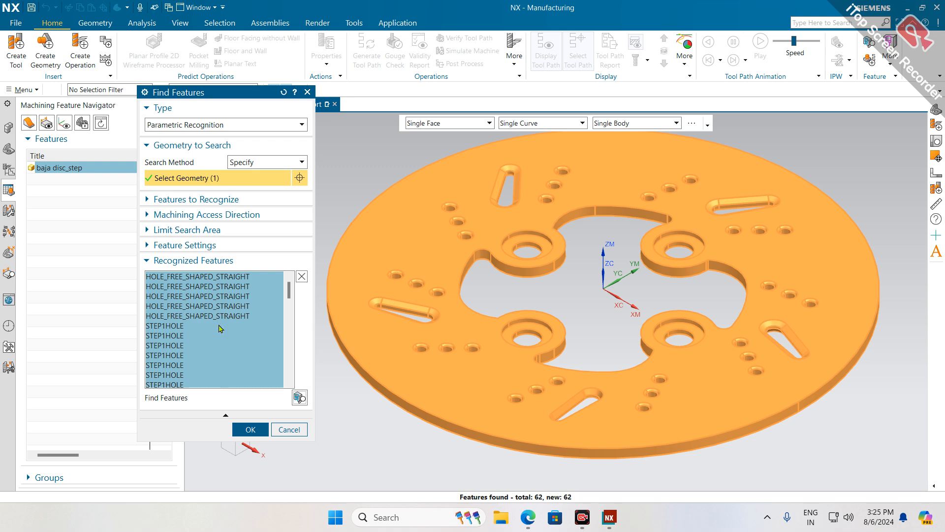
- Review the list of recognized features and accept them all
scroll(206, 331, down, 4)
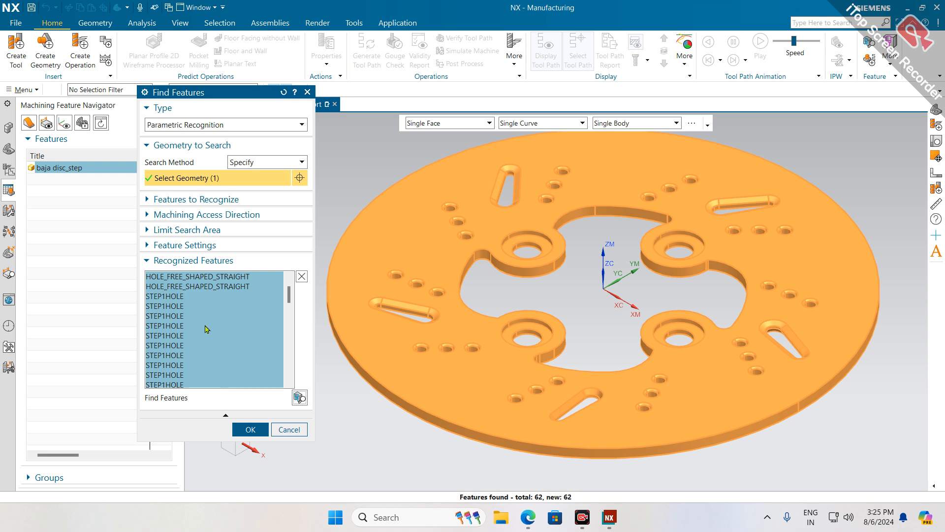
scroll(206, 330, down, 8)
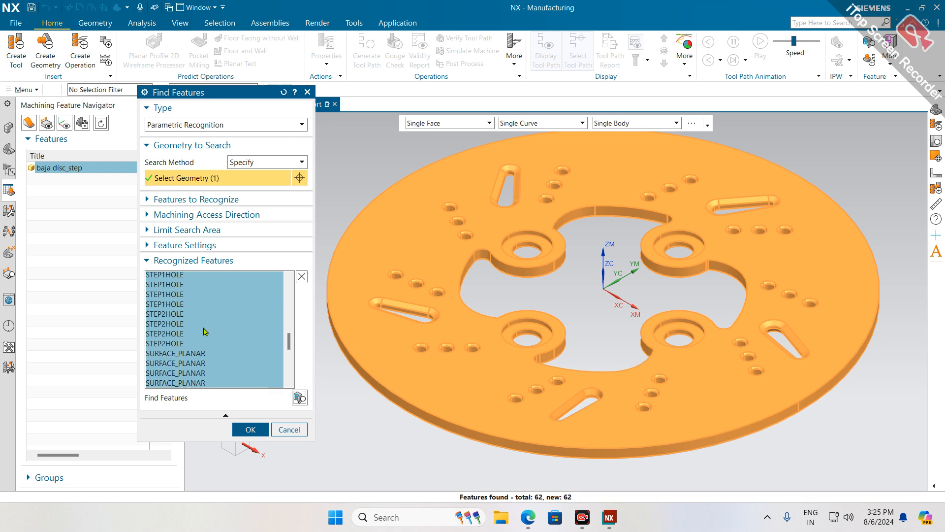
scroll(205, 337, up, 6)
scroll(197, 335, up, 2)
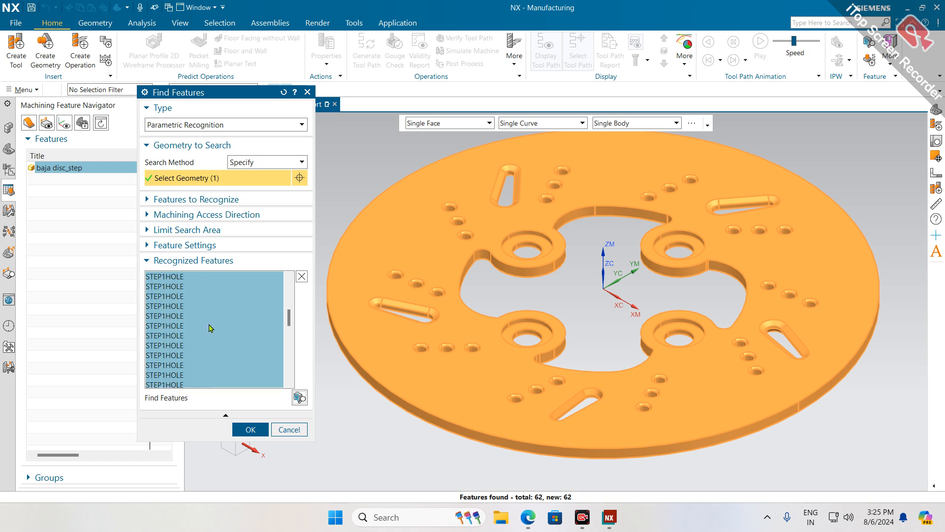
click(252, 428)
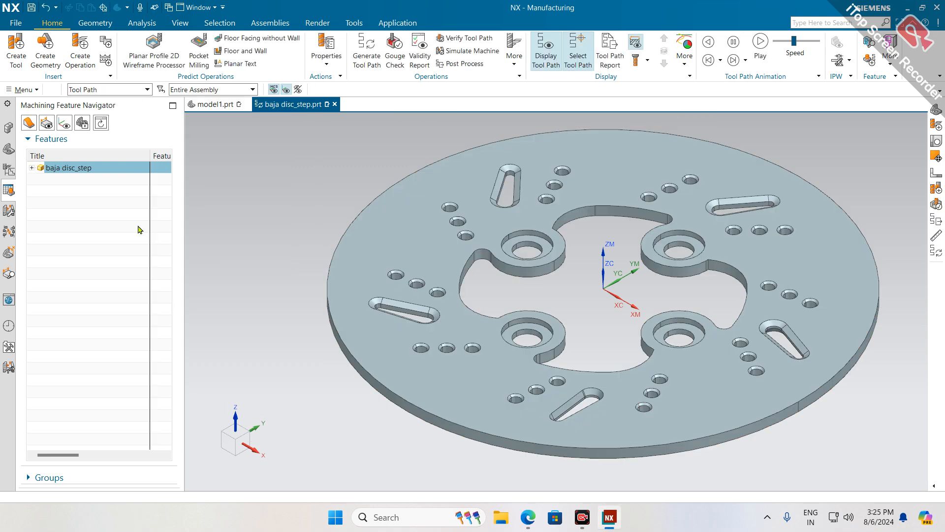
- Examine the recognized free-shaped holes and STEP1HOLE features under baja disc_step to identify their locations on the disc
click(32, 168)
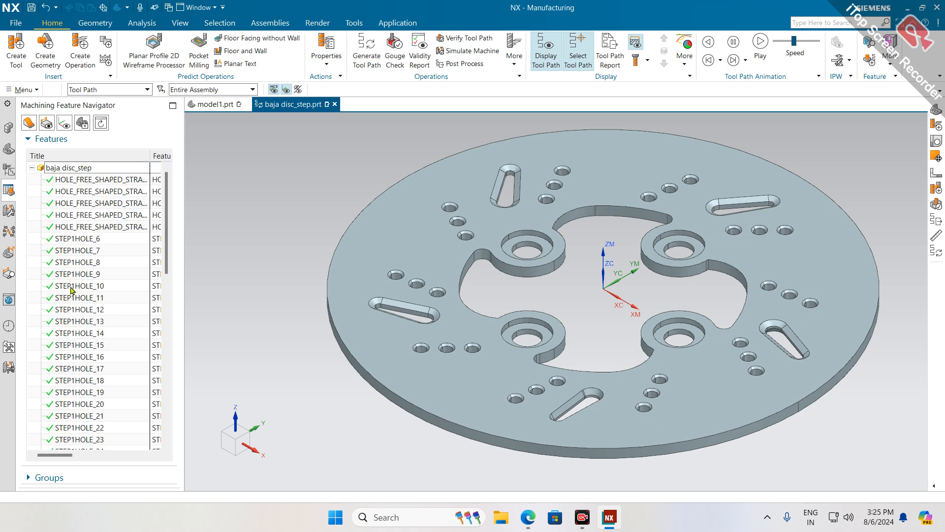
mouse_move(72, 289)
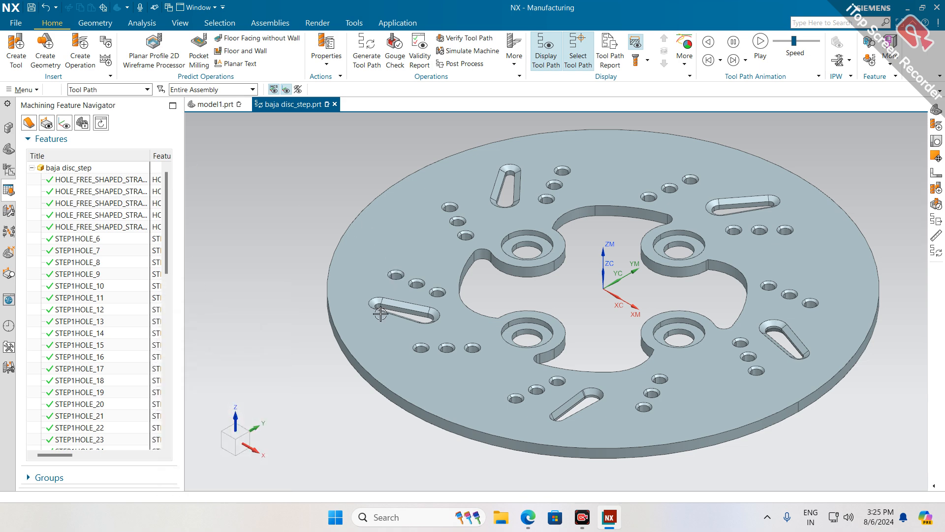
click(111, 239)
mouse_move(108, 255)
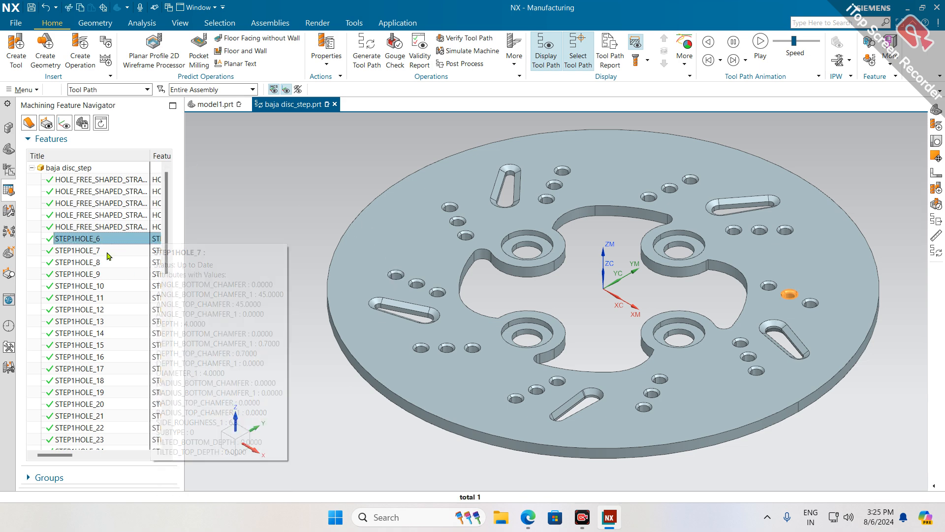
click(81, 252)
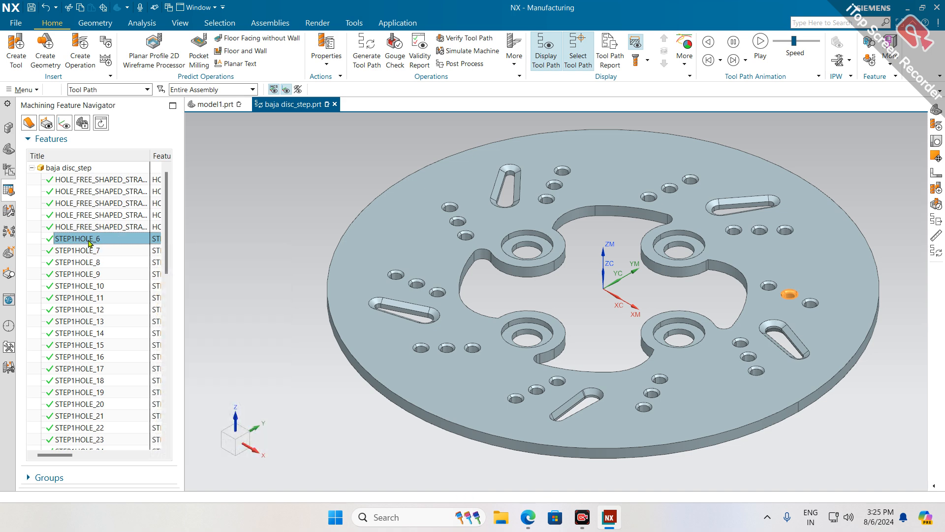
click(108, 181)
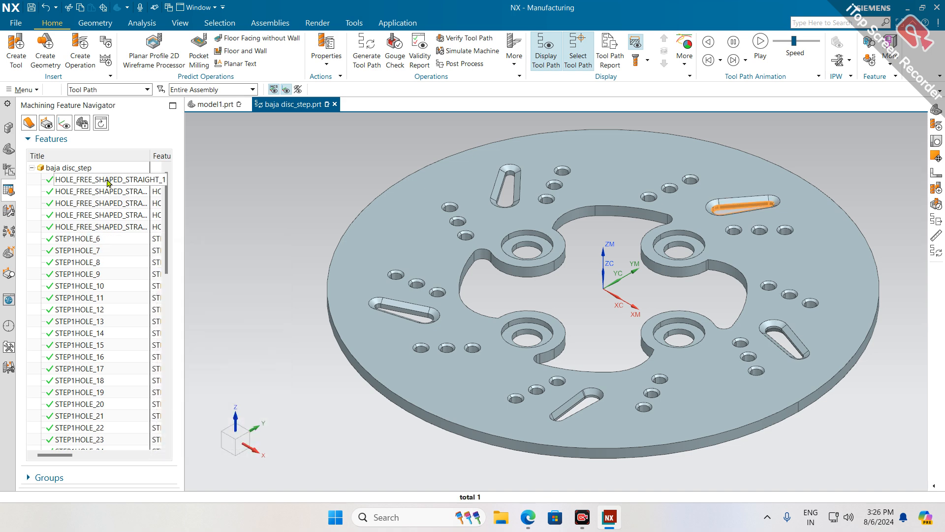
click(106, 203)
click(87, 229)
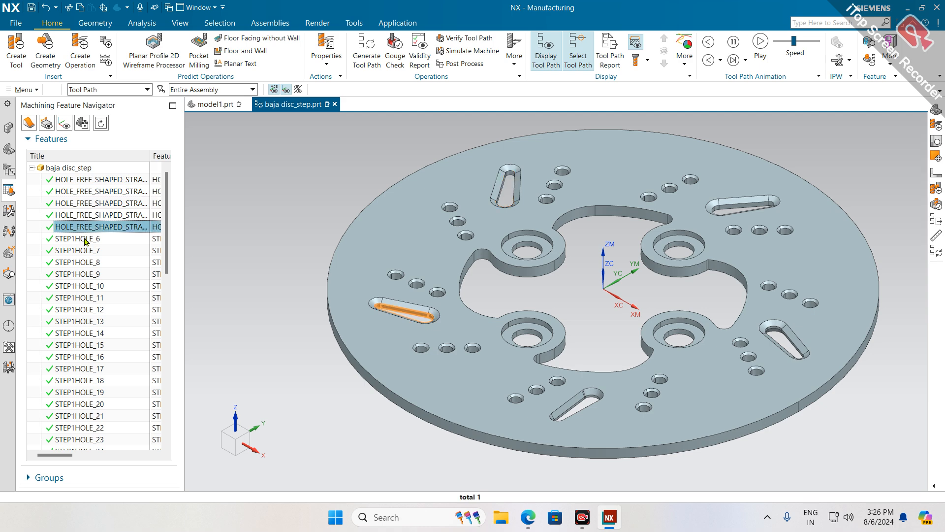
- Group all the STEP1HOLE and STEP2HOLE features, from STEP1HOLE_6 through STEP2HOLE_39, into feature groups by their predefined identical attributes
click(85, 240)
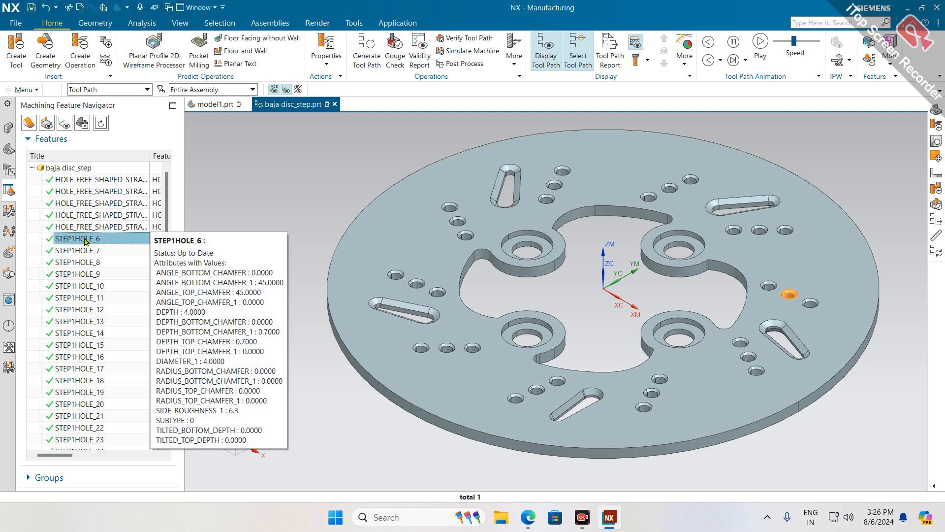
mouse_move(85, 253)
drag(84, 253, 88, 367)
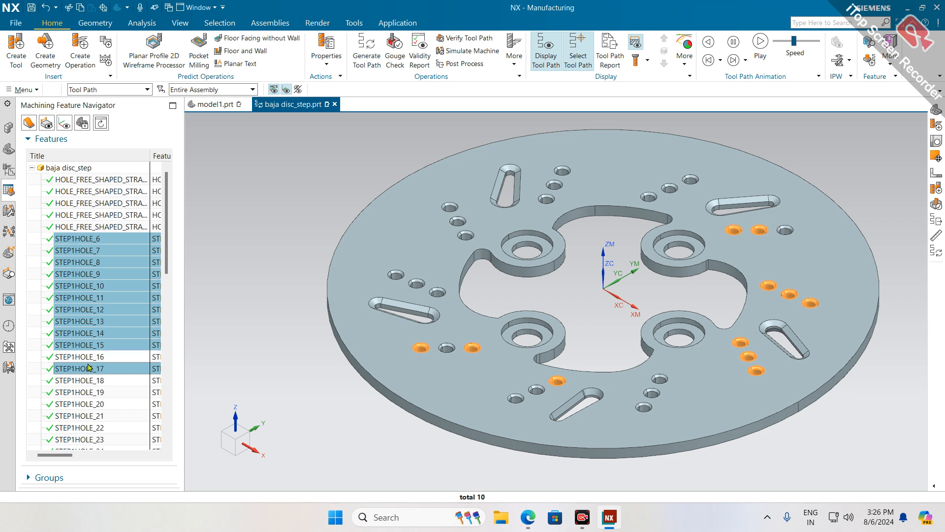
ctrl+click(94, 359)
mouse_move(99, 392)
mouse_down()
mouse_move(98, 443)
mouse_move(98, 352)
mouse_move(96, 436)
mouse_move(105, 381)
mouse_move(88, 313)
mouse_move(101, 382)
mouse_up()
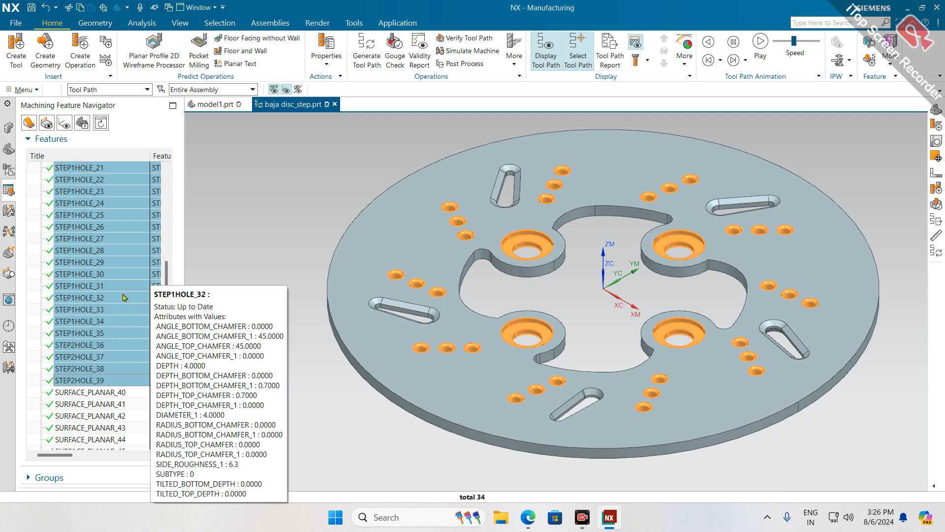
scroll(664, 198, up, 2)
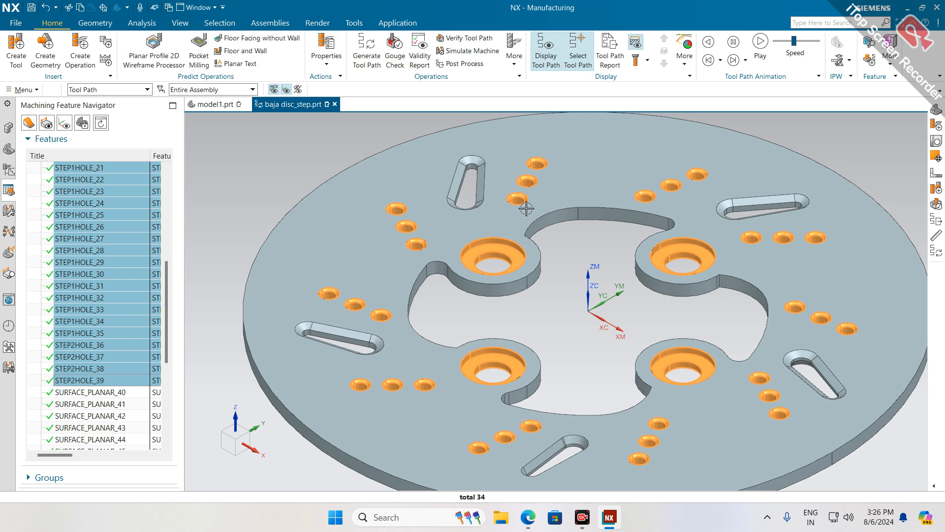
right_click(104, 237)
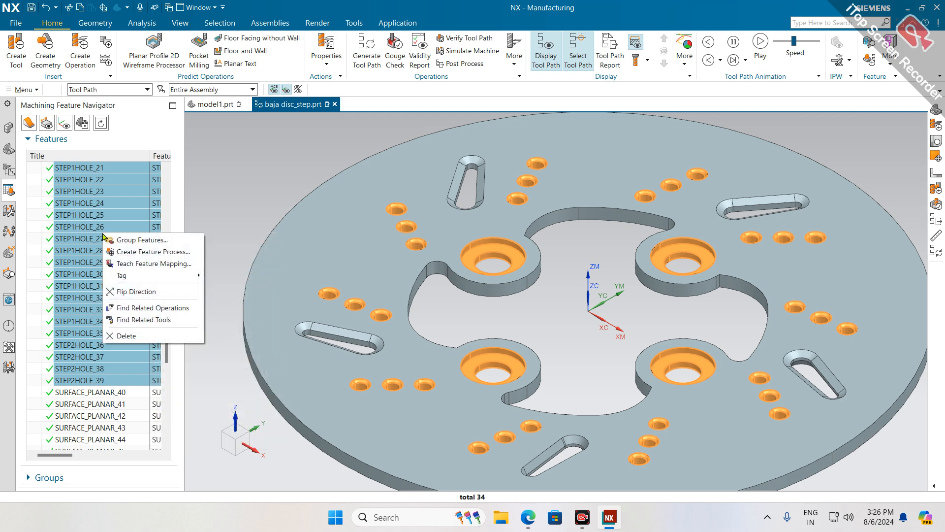
click(140, 240)
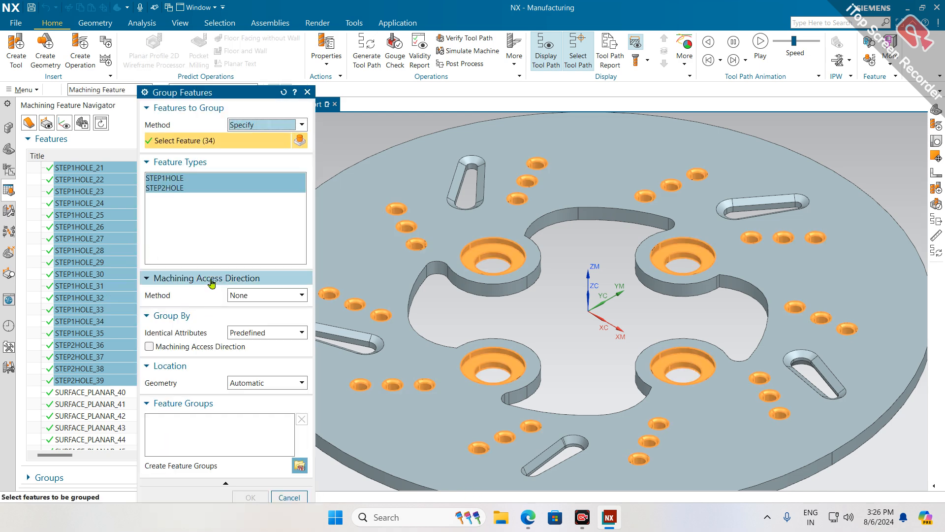
click(182, 278)
click(192, 343)
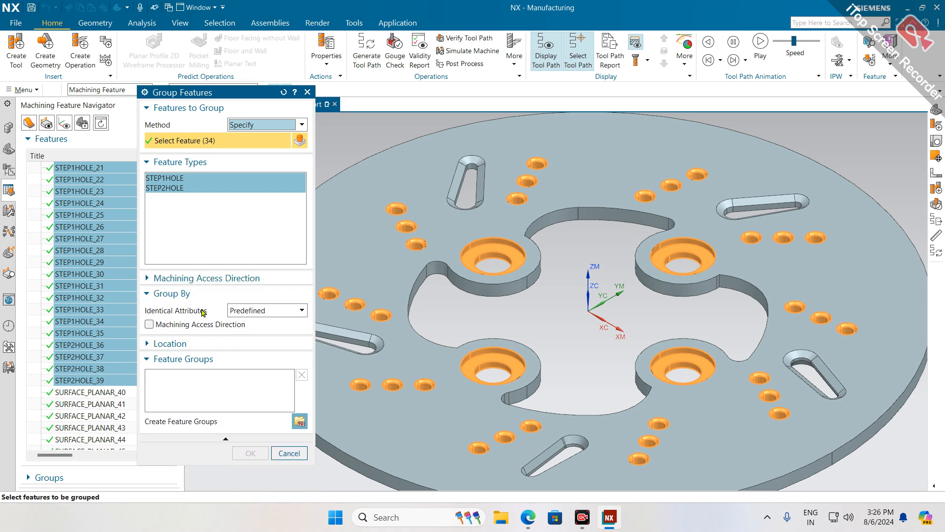
click(195, 293)
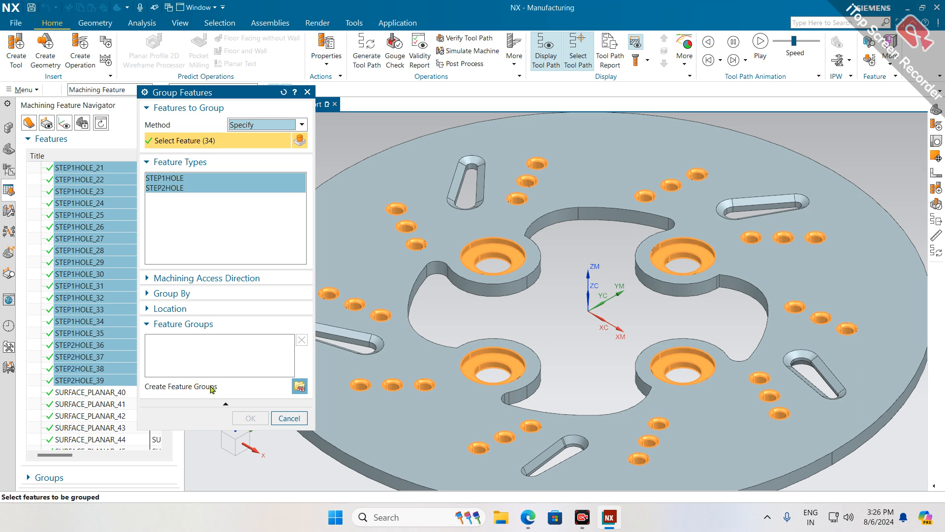
click(299, 388)
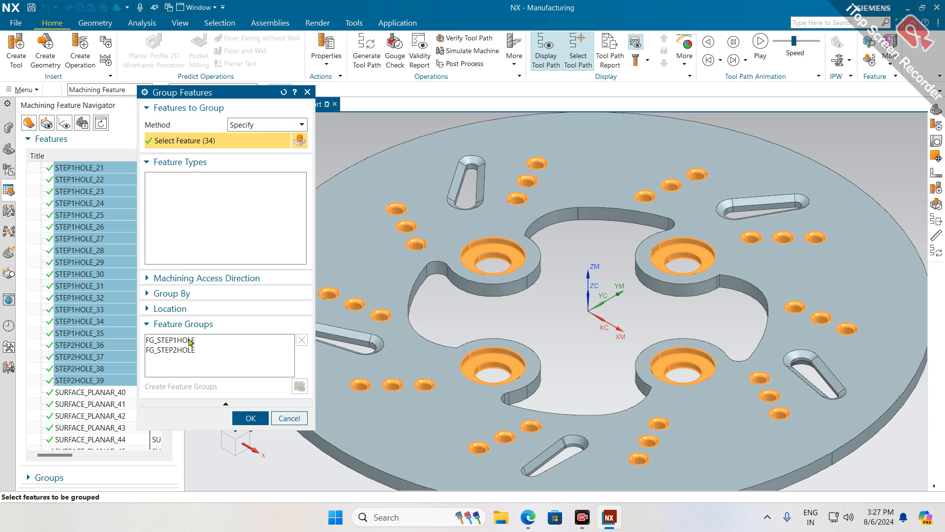
click(259, 419)
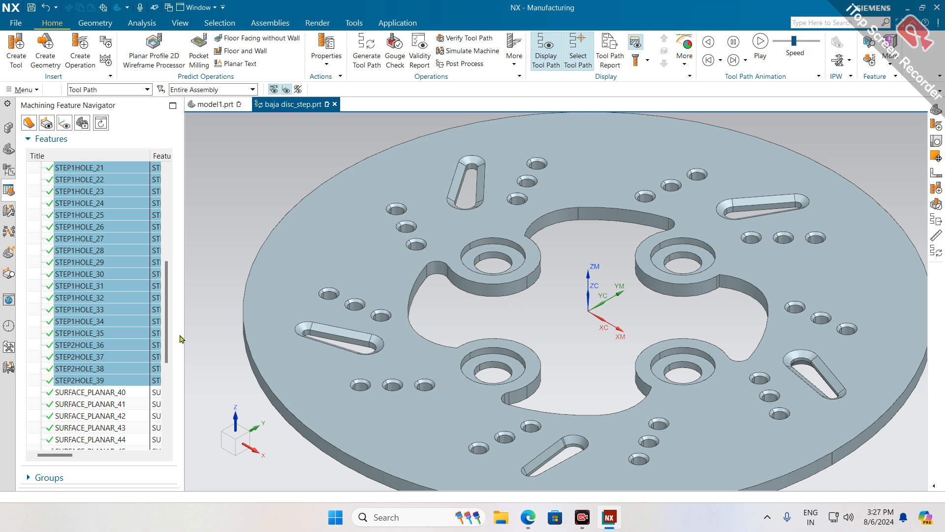
- Check the hole feature groups under WORKPIECE in the geometry view and inspect the attributes of FG_STEP1HOLE
click(9, 170)
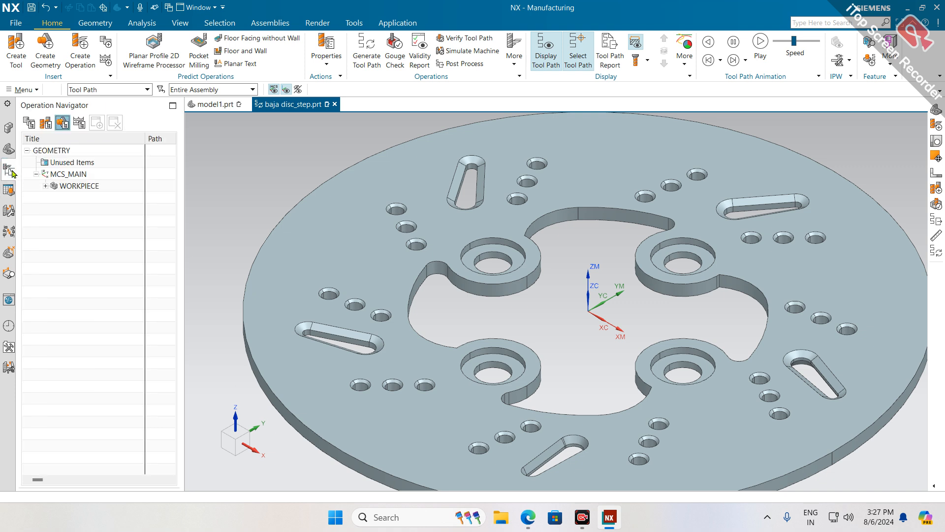
click(46, 186)
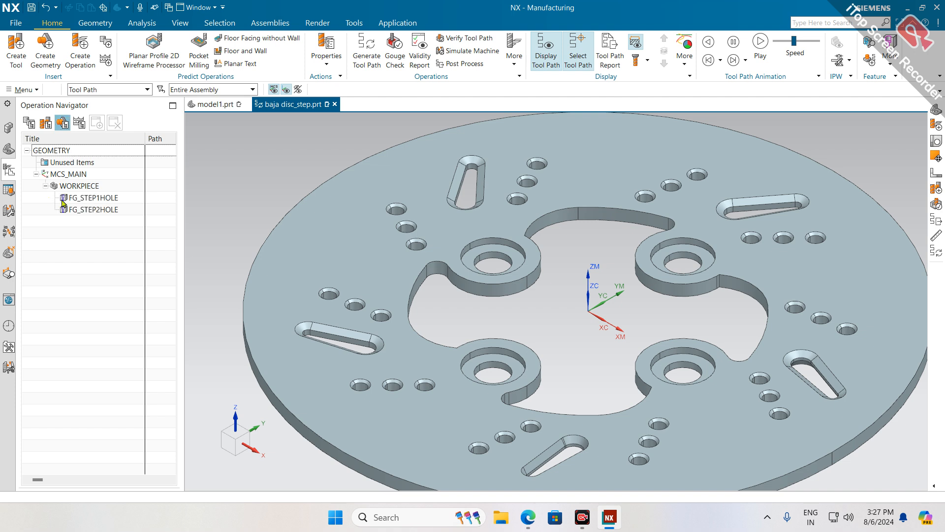
mouse_move(98, 199)
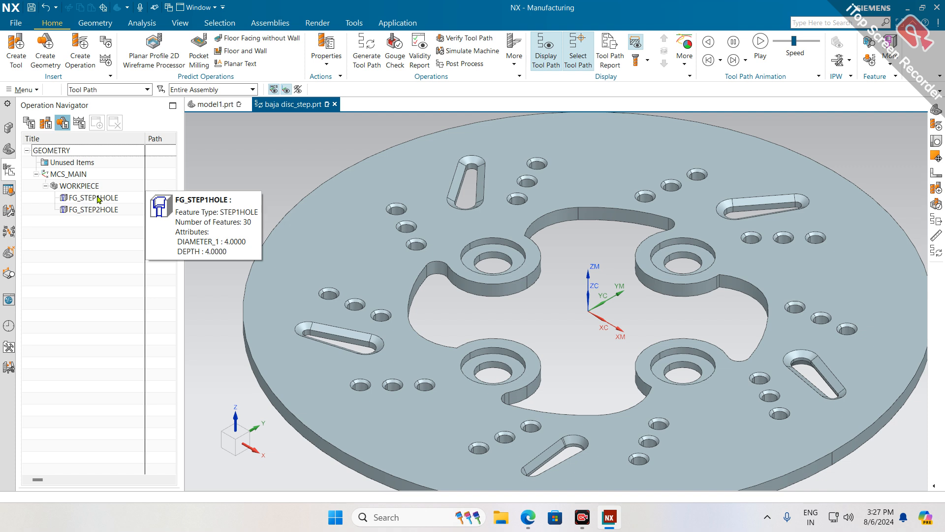
- Highlight the FG_STEP1HOLE and FG_STEP2HOLE groups on the disc and inspect their hole attributes
click(99, 199)
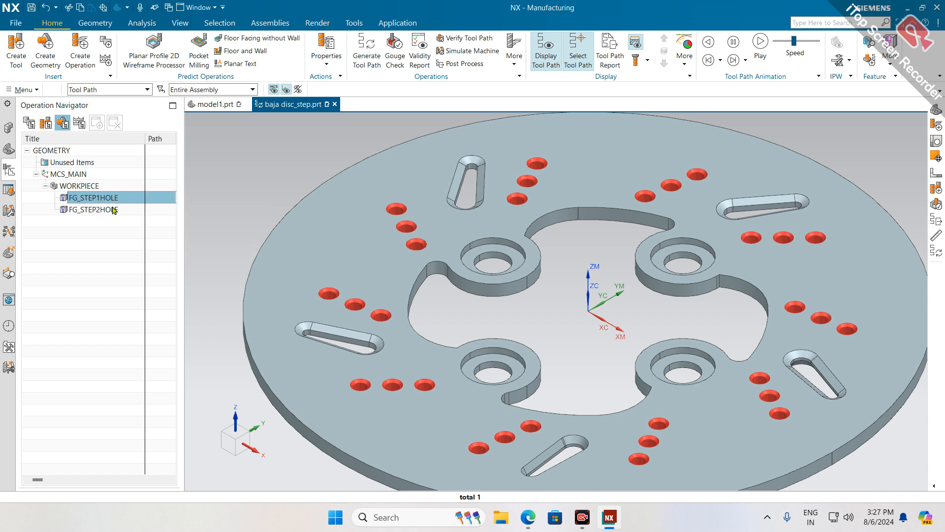
click(113, 210)
mouse_move(114, 210)
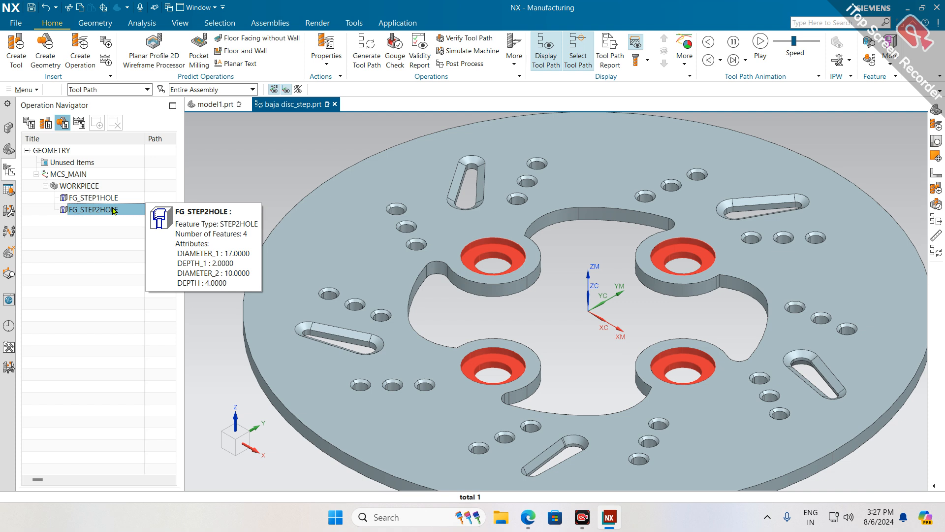
click(108, 247)
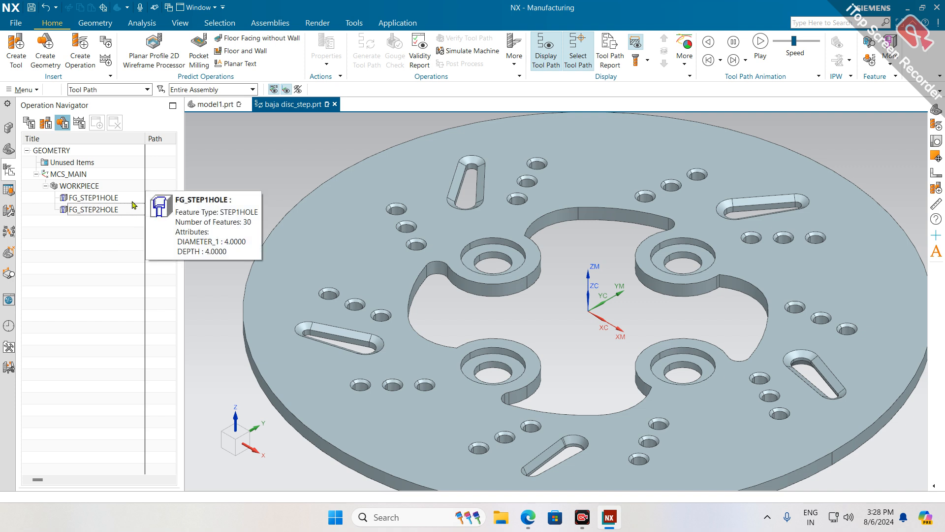
click(114, 210)
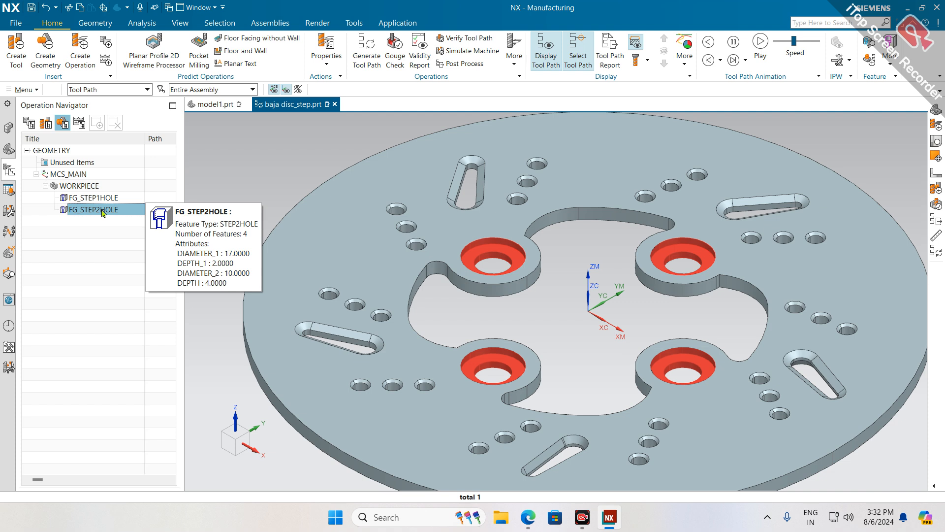
right_click(103, 211)
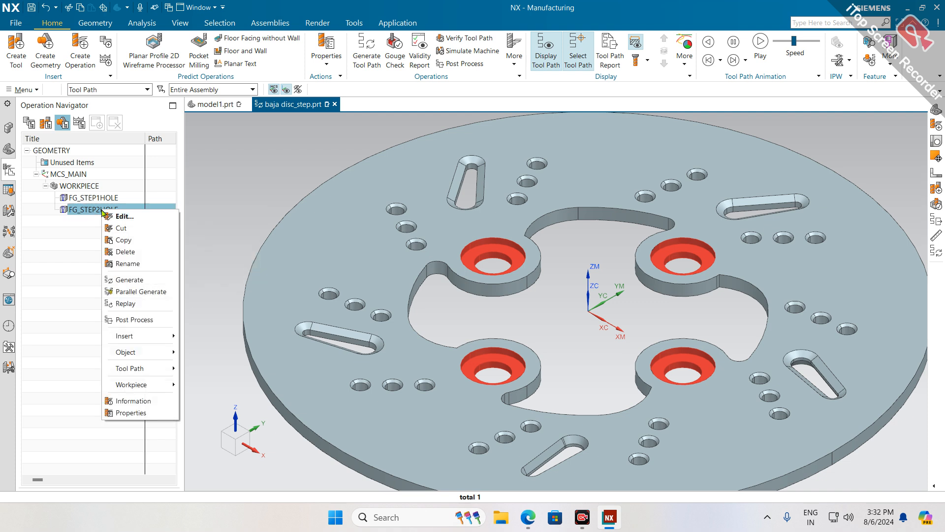
click(134, 252)
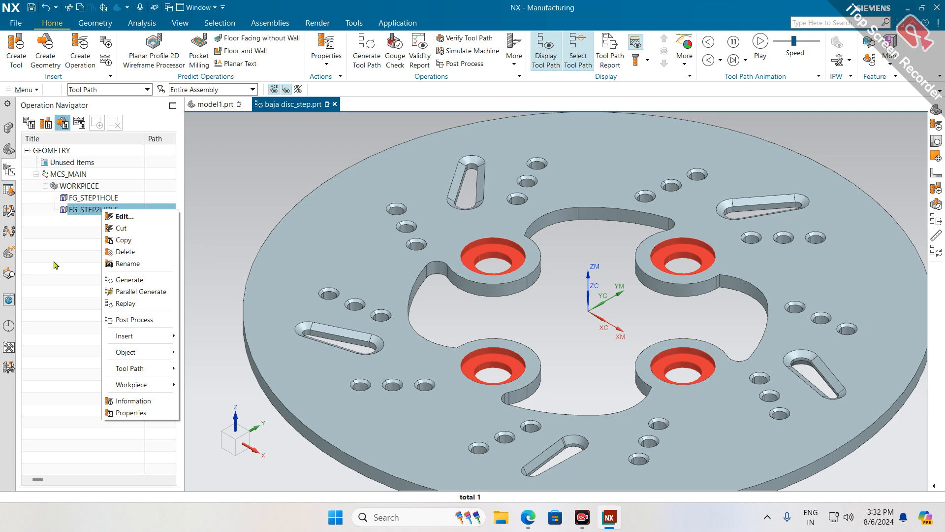
click(99, 210)
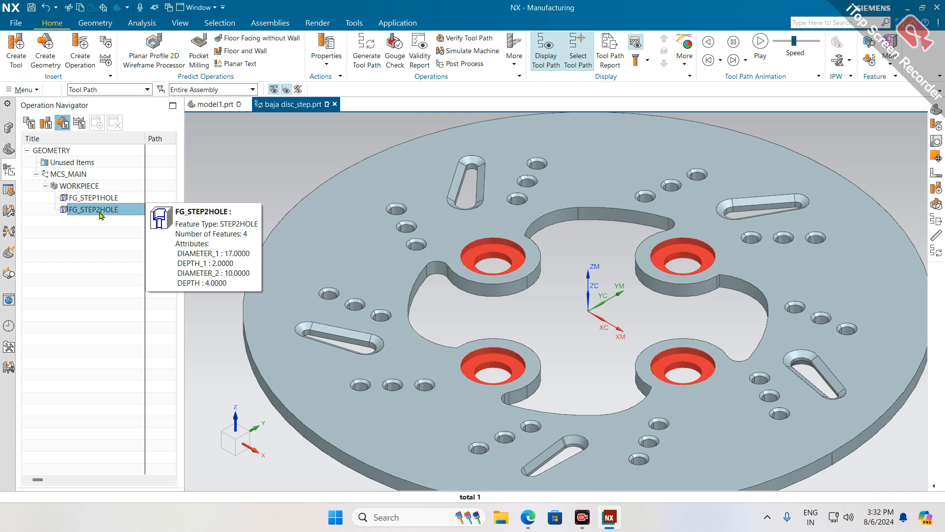
- Rename the FG_STEP2HOLE feature group to D1_17_D2_D2_10_D4
right_click(84, 212)
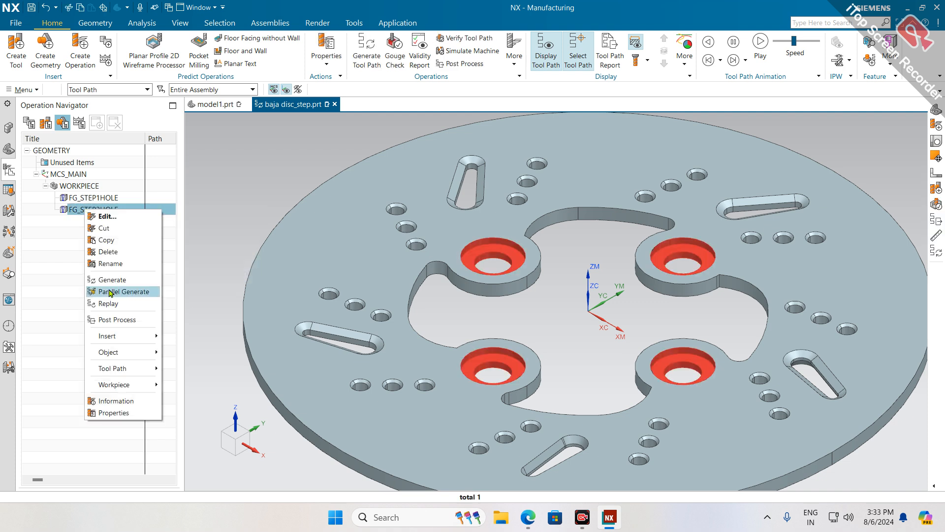
click(123, 264)
key(BackSpace)
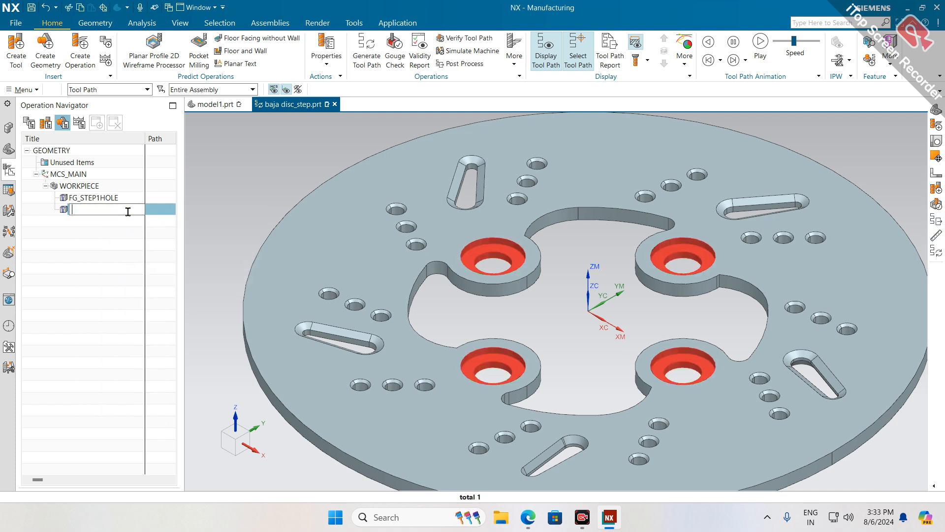
text(d1_17_d2_d2_10_d4)
click(63, 256)
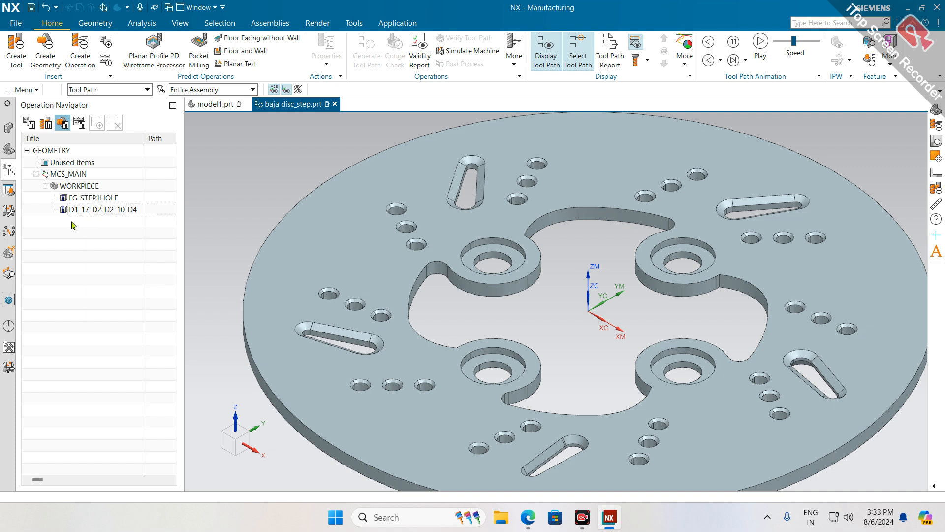
- Check the renamed STEP2HOLE group's attributes and correct its name to D1_17_D2_DID_10_D4
mouse_move(84, 218)
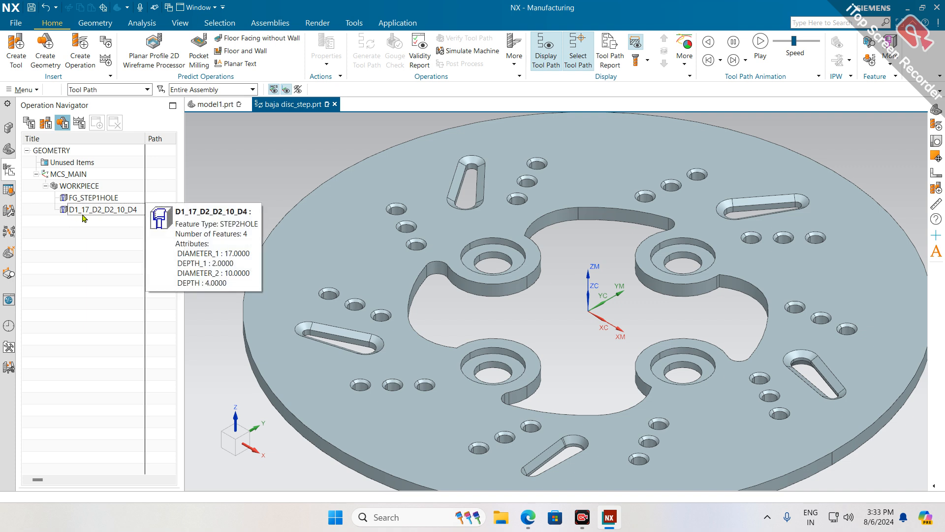
right_click(112, 210)
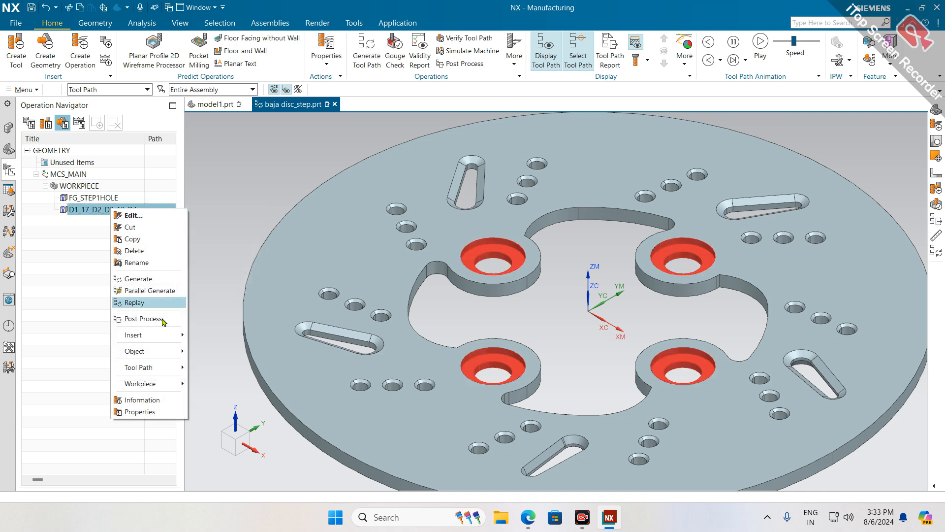
click(148, 268)
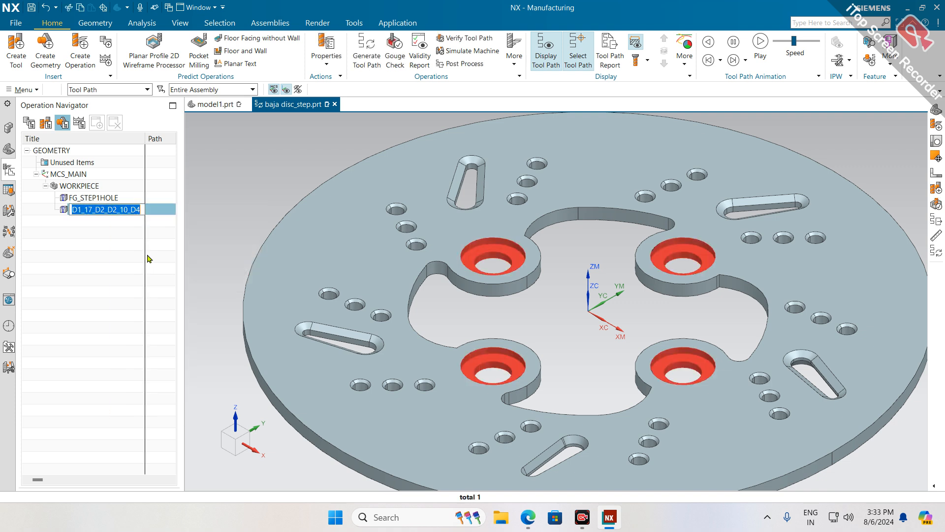
click(117, 209)
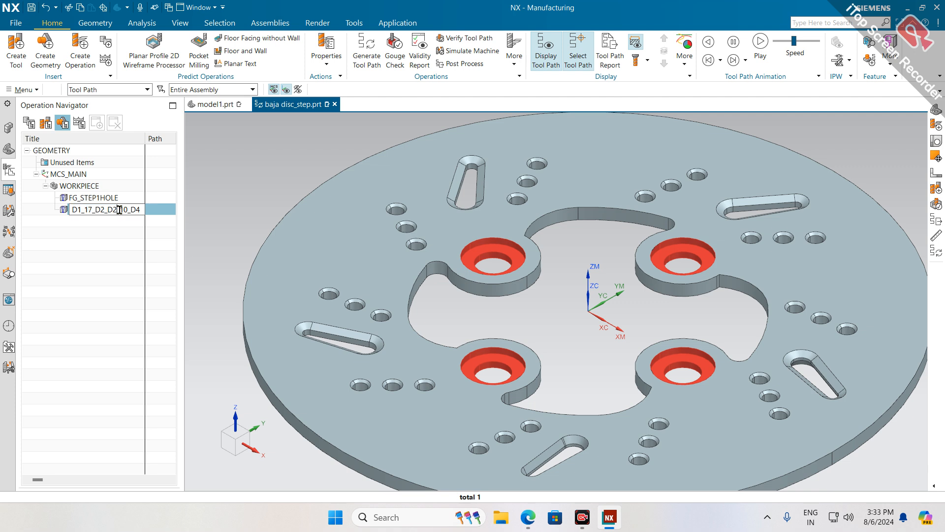
key(BackSpace)
text(id)
click(100, 251)
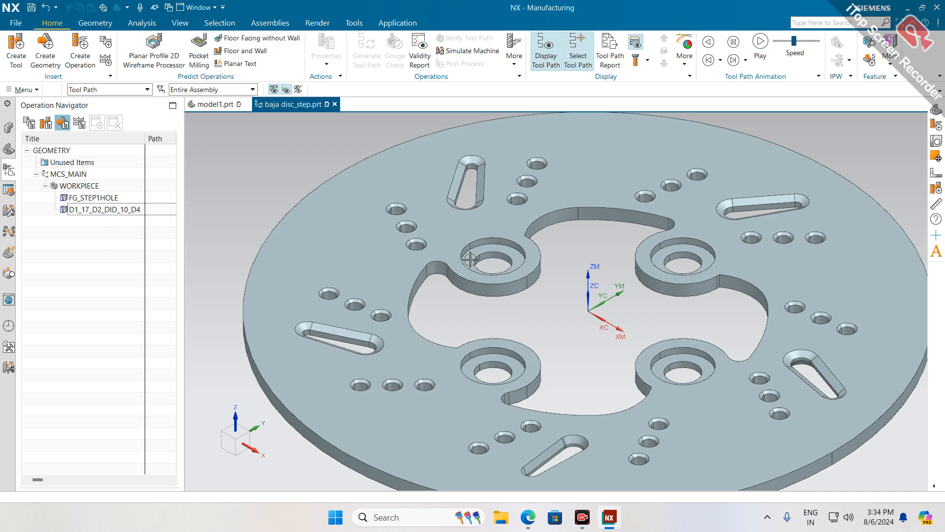
- Create a hole_making Spot Drilling operation named SPOT_DRILLING, using D1_17_D2_DID_10_D4 as its geometry
mouse_move(140, 219)
click(68, 70)
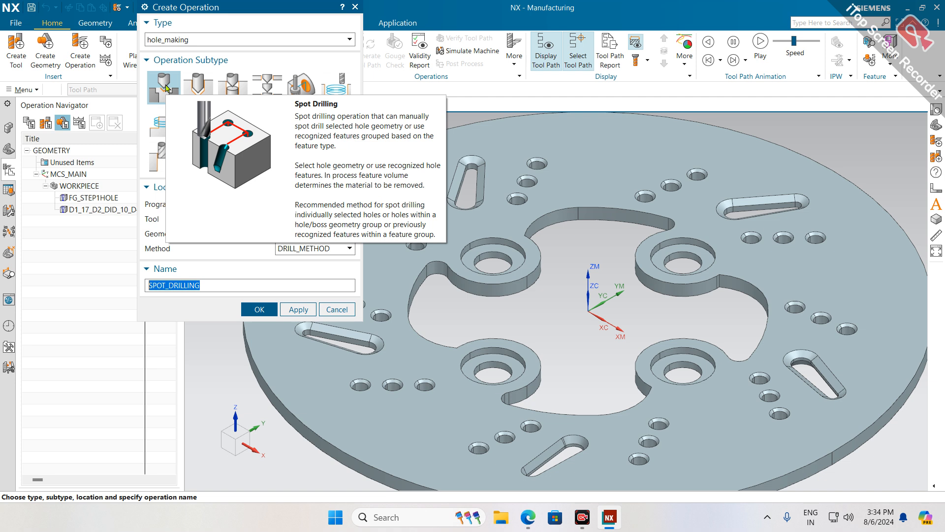
click(57, 325)
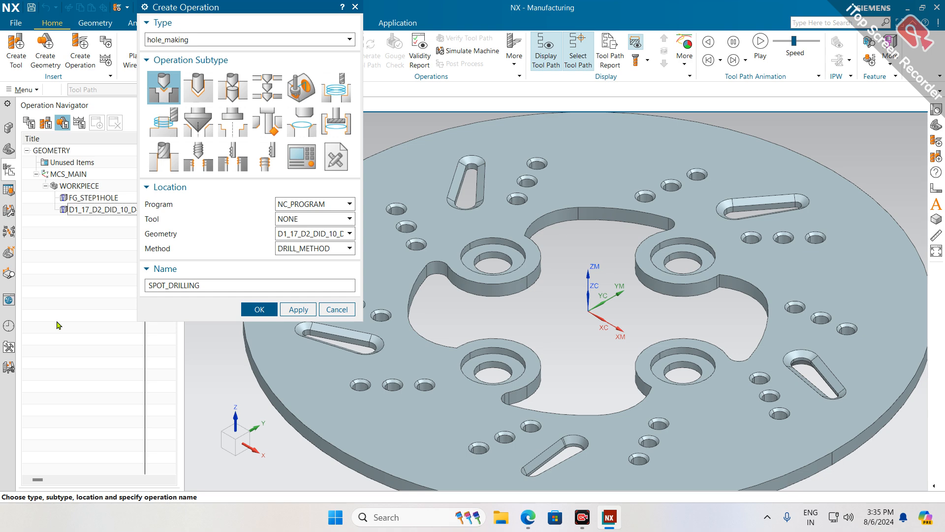
mouse_move(159, 97)
click(286, 236)
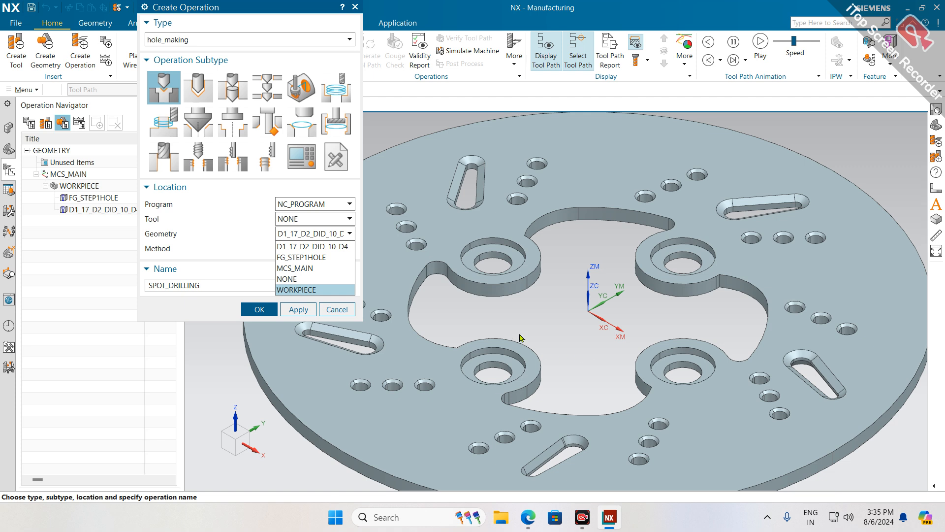
click(291, 247)
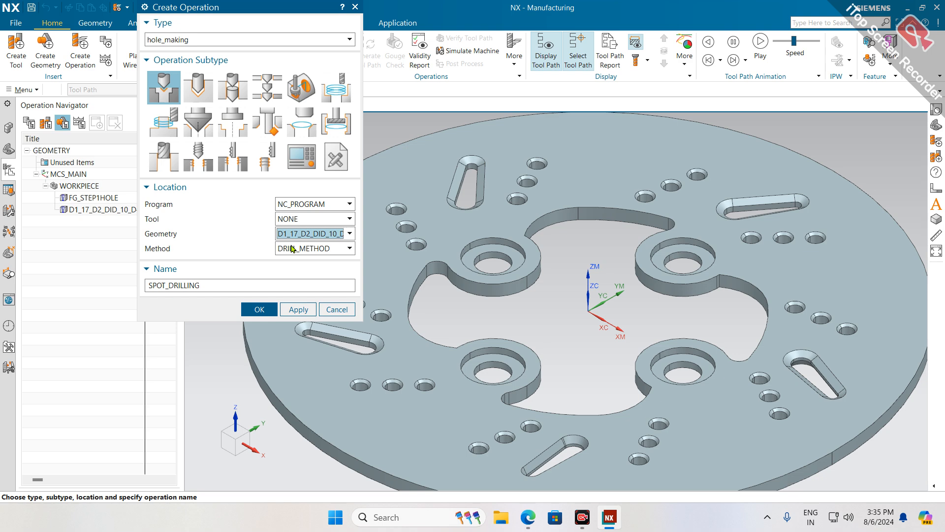
click(268, 309)
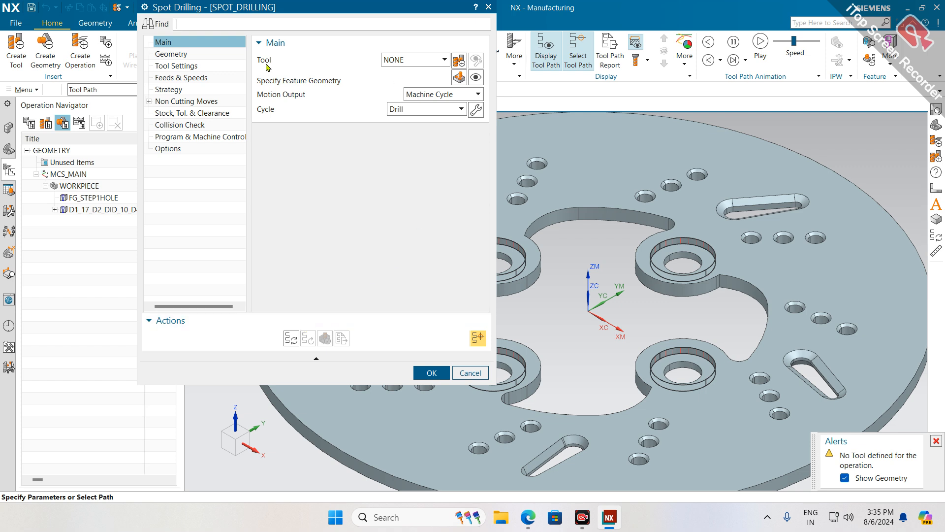
- Create a SPOT_DRILL tool for the operation with a diameter of 8 mm and tool number 11
click(457, 60)
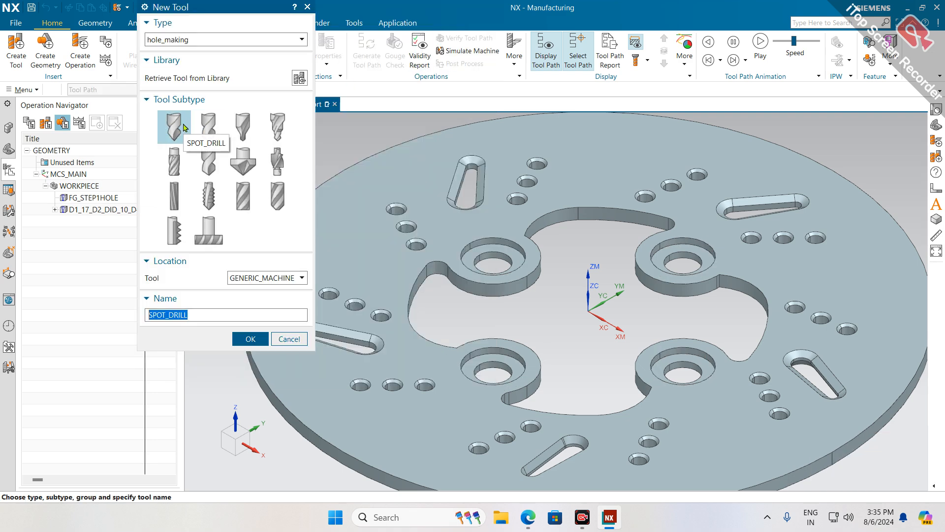
click(247, 336)
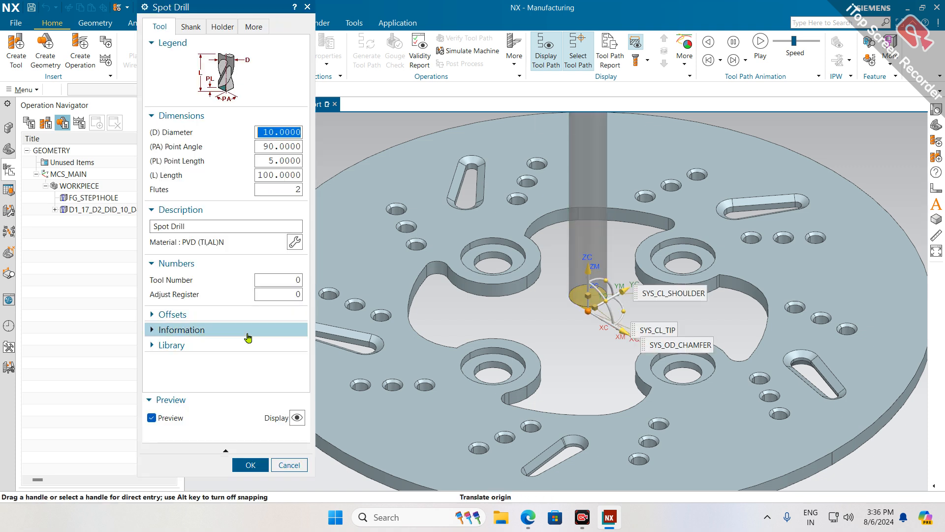
drag(273, 128, 251, 129)
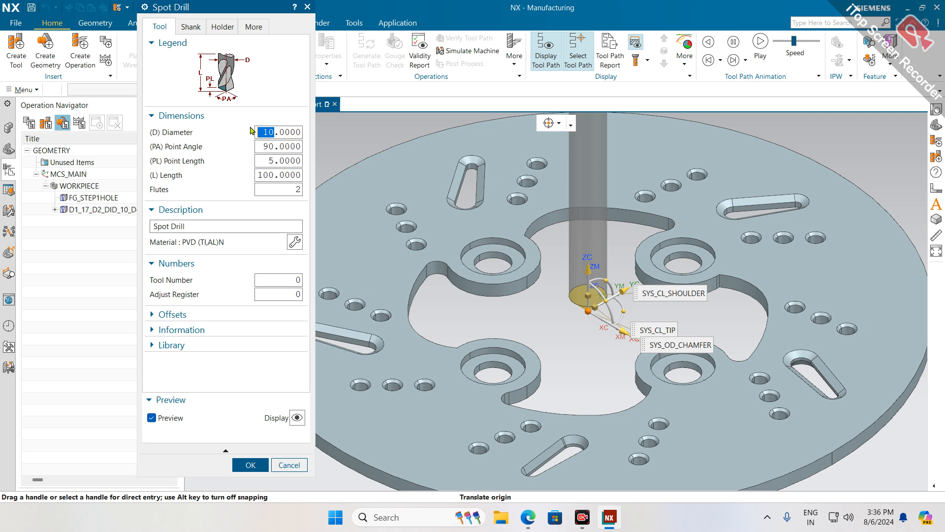
text(8)
key(Return)
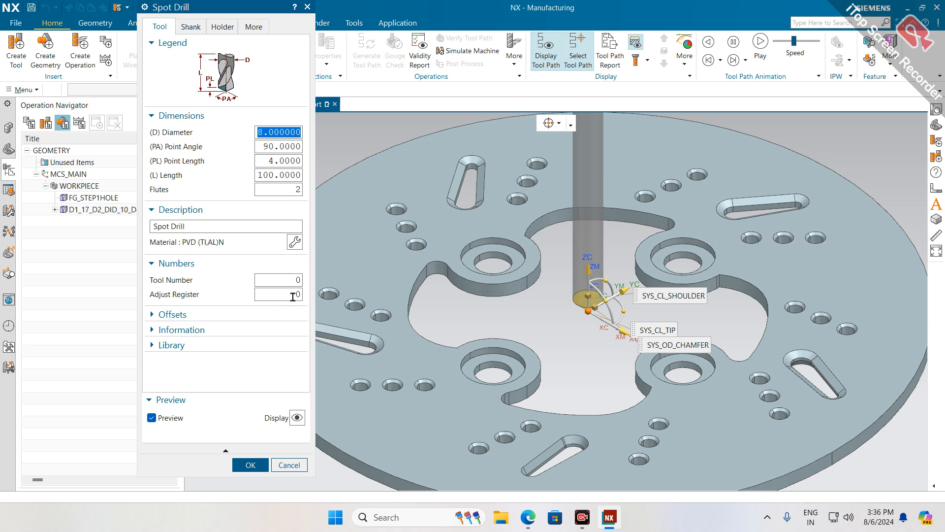
drag(292, 279, 312, 298)
text(11)
click(250, 465)
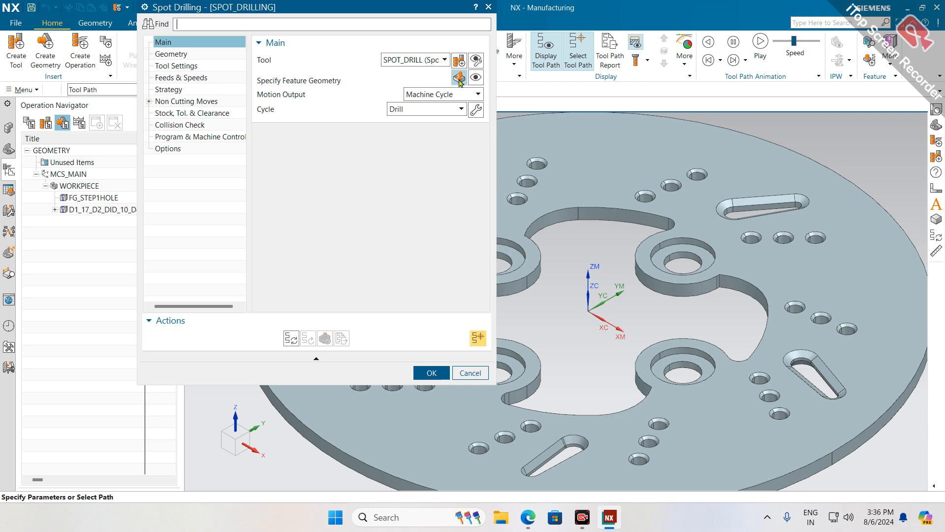
- Preview the spot drilling feature geometry and set a user-defined depth of 2.5 mm for all the centered holes
click(476, 78)
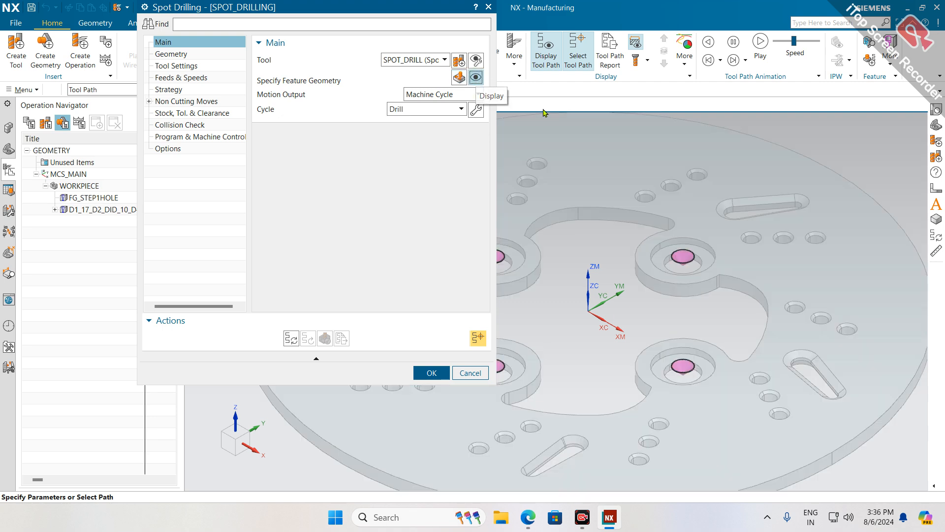
scroll(801, 259, down, 1)
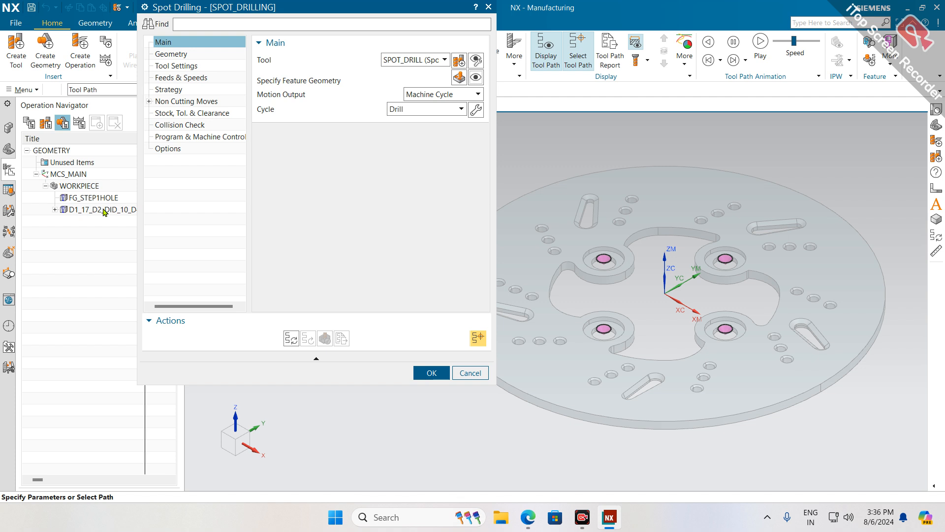
click(458, 77)
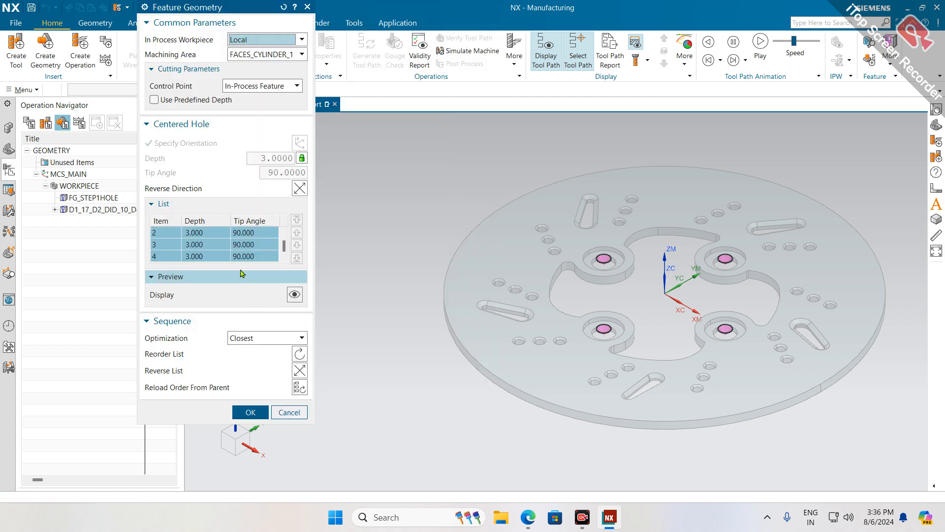
scroll(689, 321, up, 5)
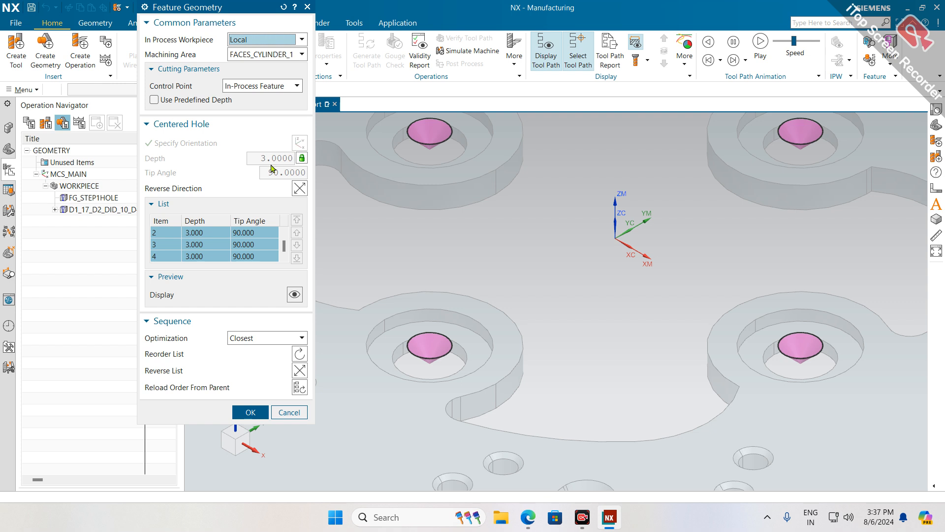
click(302, 160)
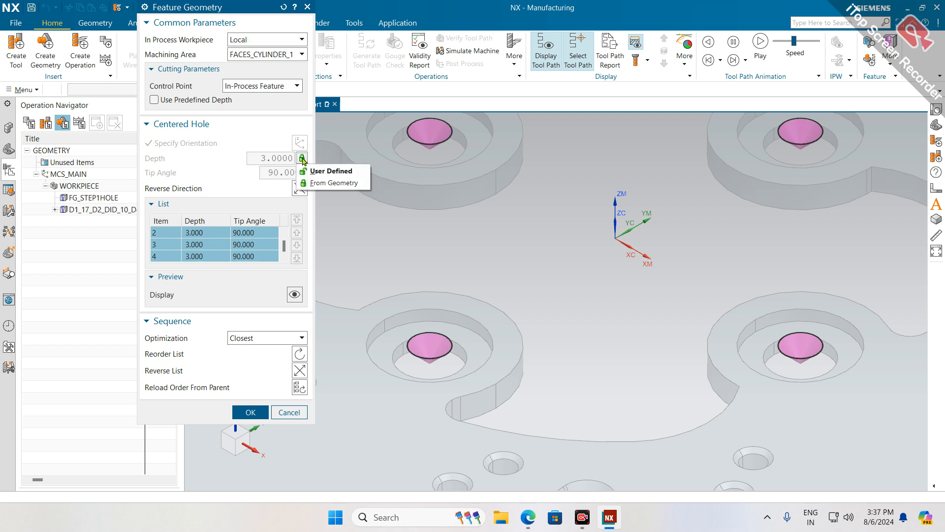
click(325, 173)
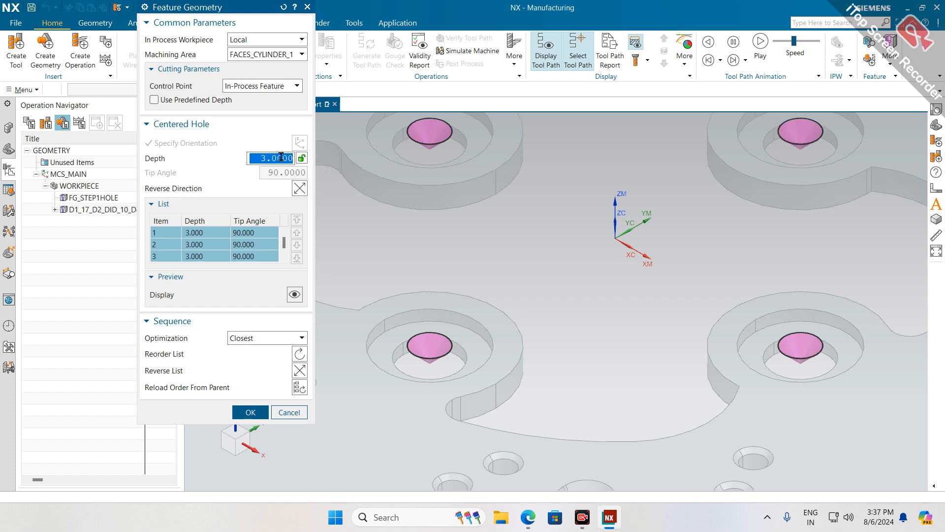
drag(266, 156, 255, 156)
text(2.5)
key(Return)
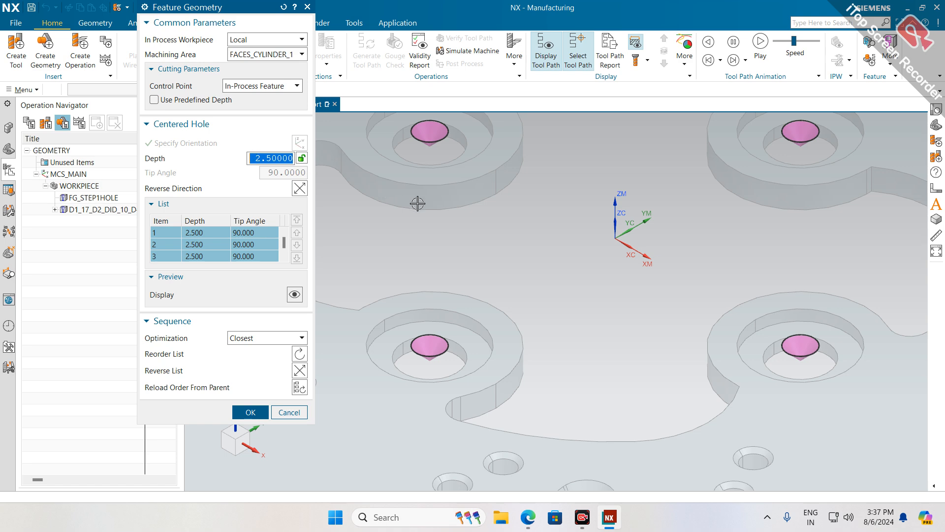
- Reorder the hole list with Closest optimization and check the drilling sequence on the disc
scroll(476, 251, up, 6)
scroll(490, 277, down, 2)
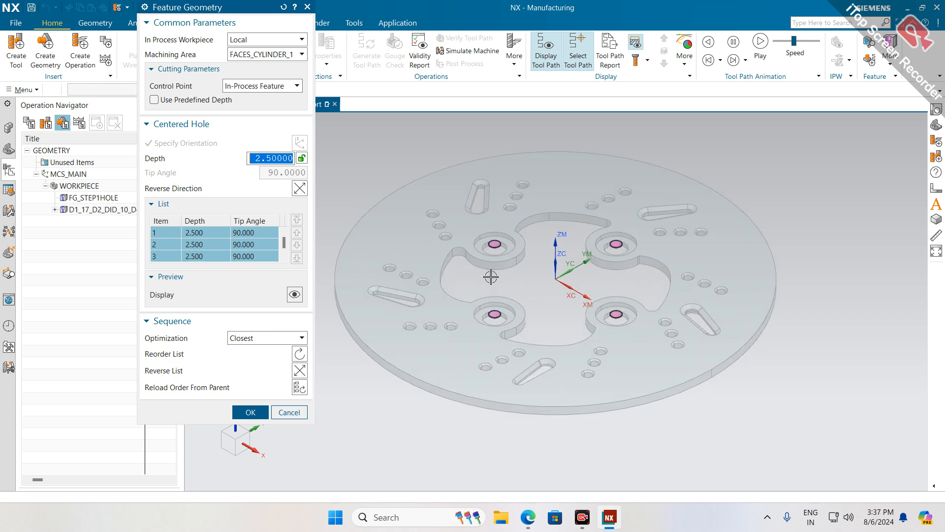
click(302, 355)
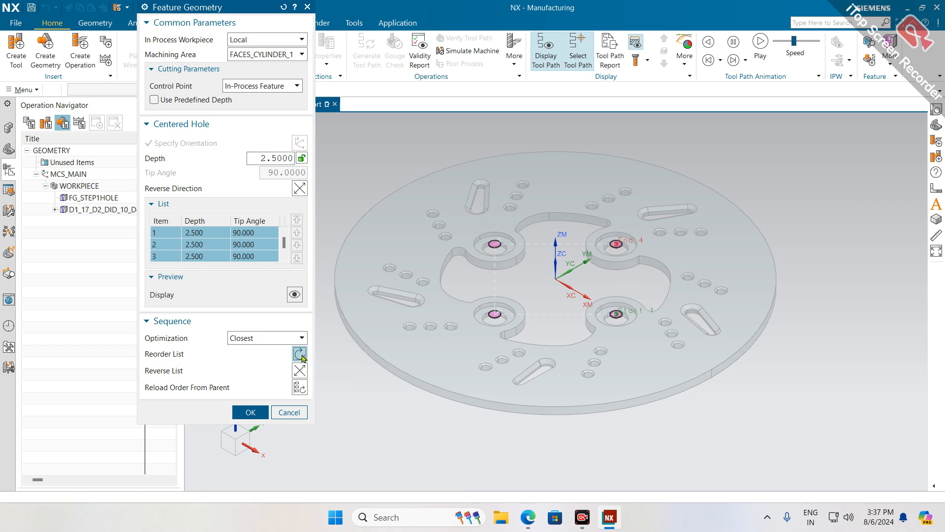
scroll(599, 315, up, 3)
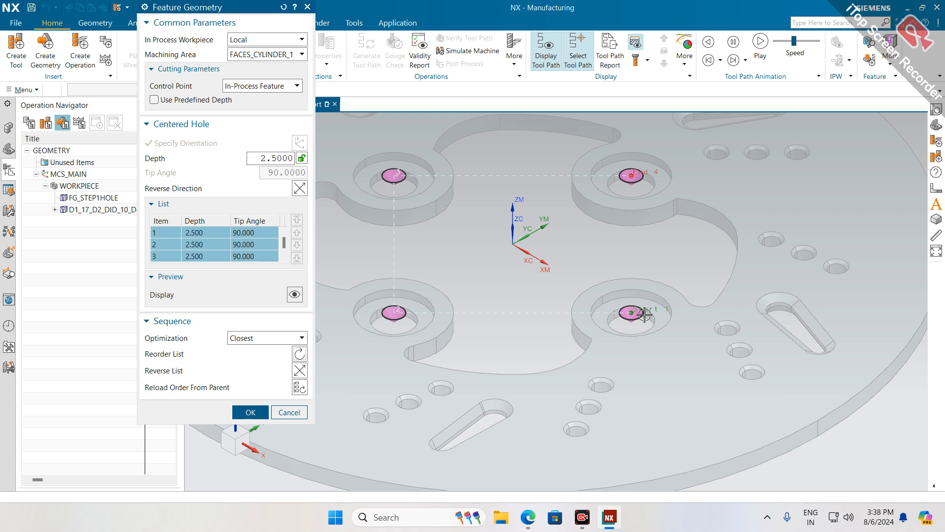
- Toggle the drilling direction of the four stepped holes by reversing and reordering the hole list
click(299, 370)
click(299, 353)
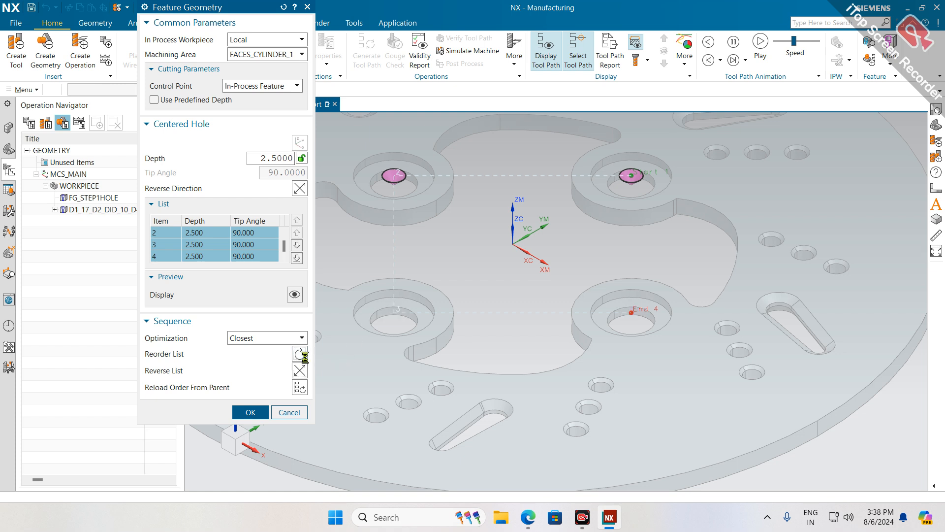
click(299, 370)
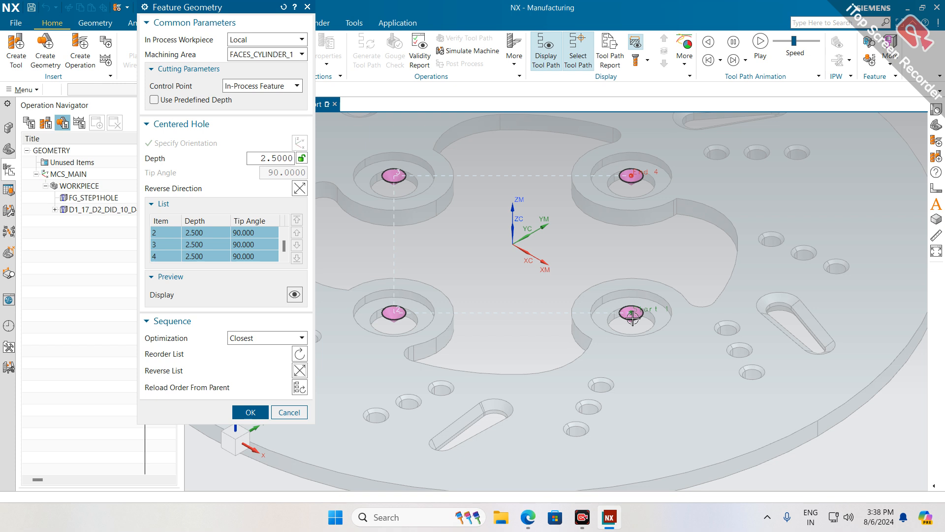
- Set the depth of all the centered holes to 3 mm and accept the feature geometry
double_click(277, 158)
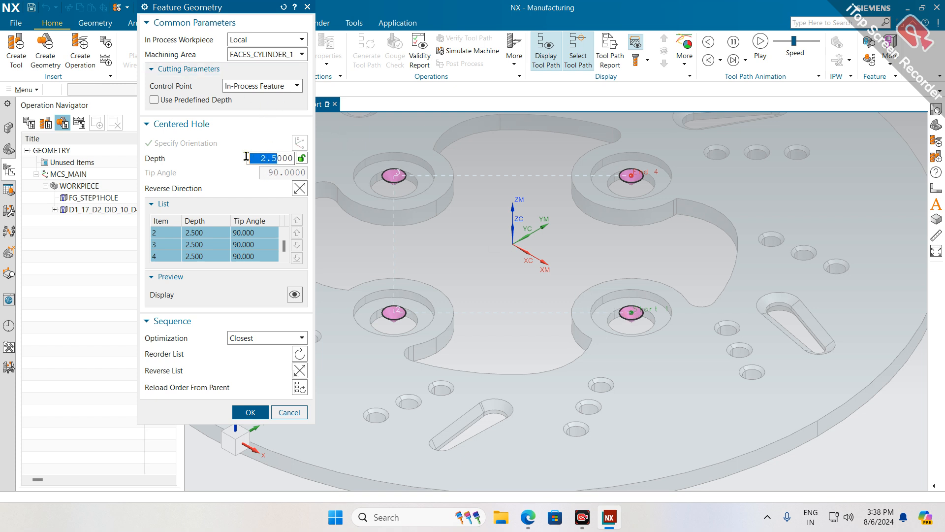
text(3)
key(Return)
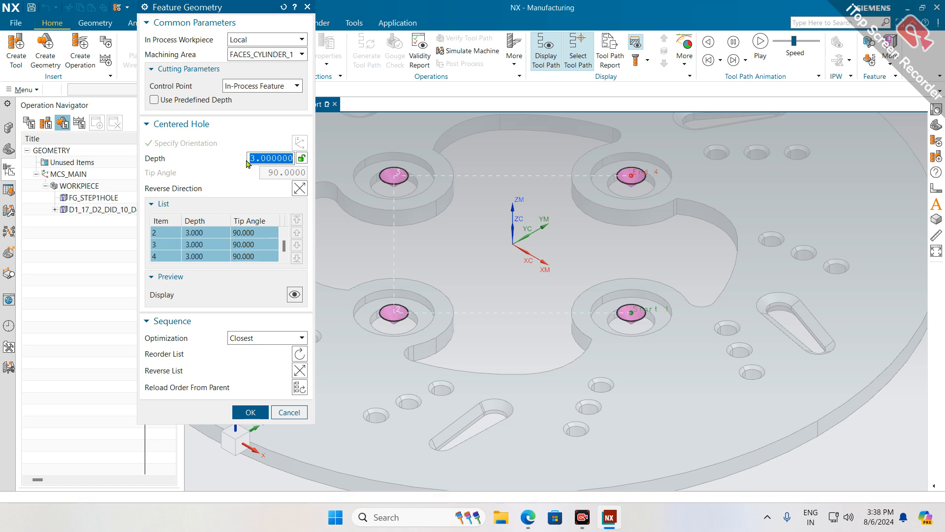
click(249, 412)
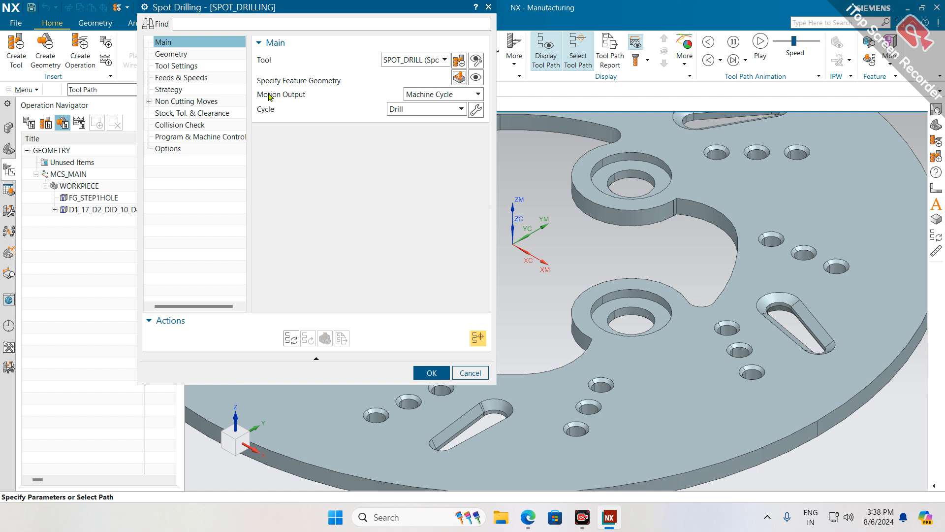
- Set the spot drilling motion output to Single Moves, generate the tool path and accept the operation
click(427, 95)
click(427, 96)
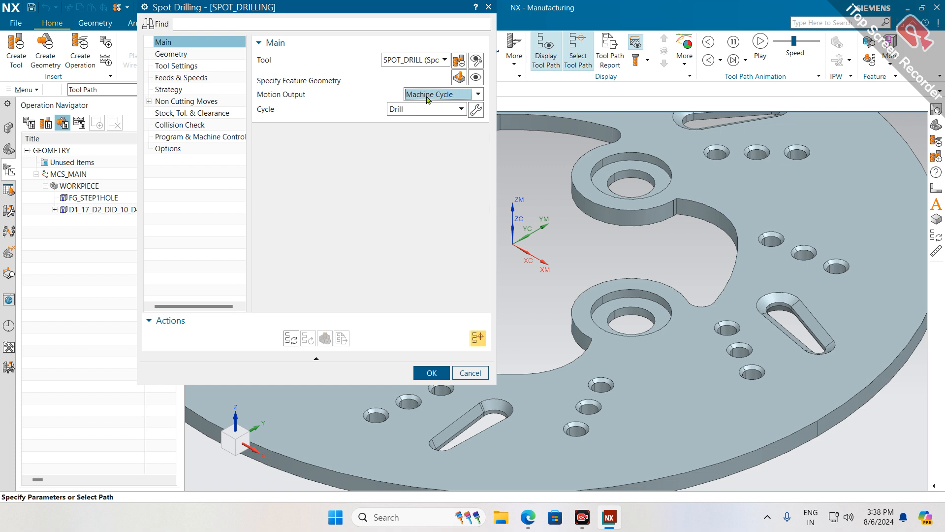
click(427, 96)
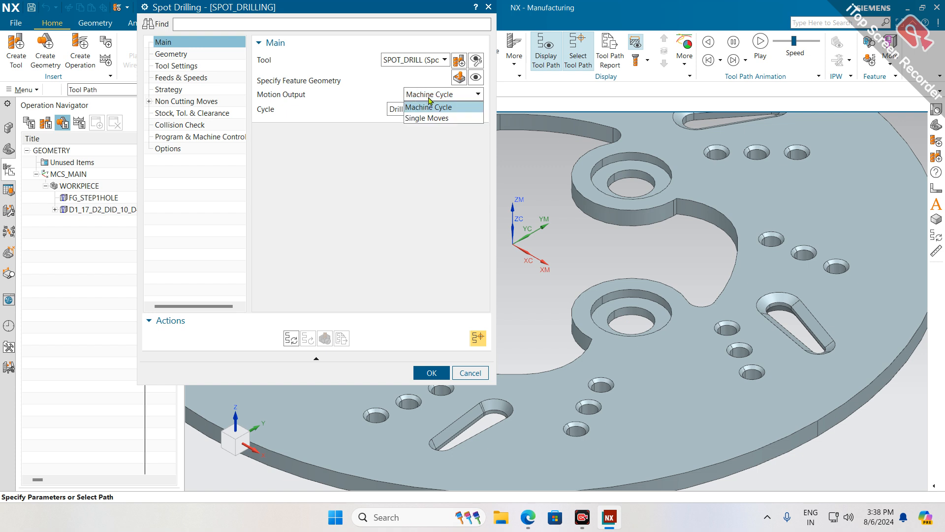
click(446, 119)
click(291, 338)
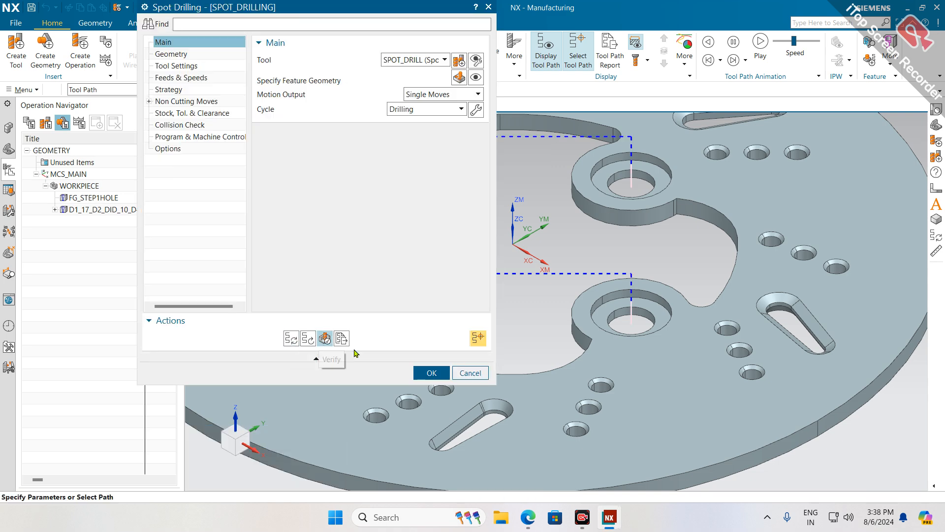
click(431, 373)
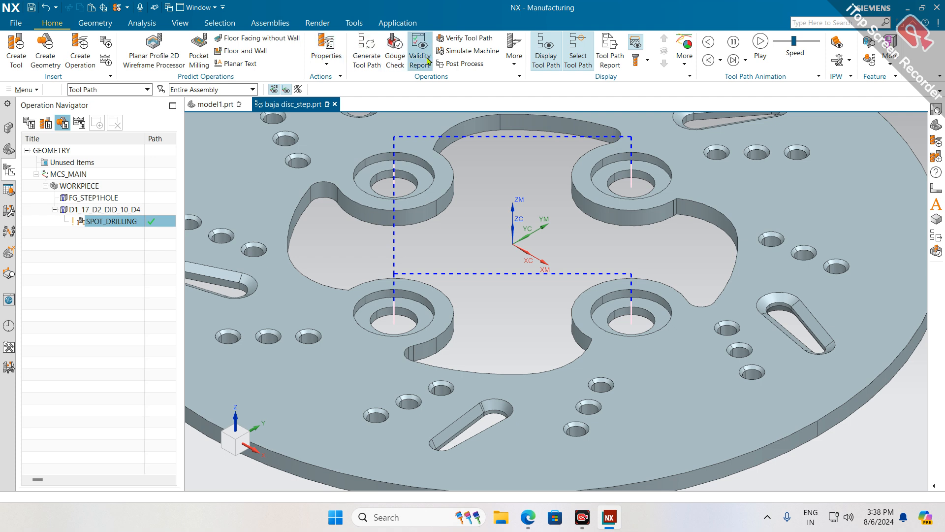
- Postprocess SPOT_DRILLING with MILL_3_AXIS in Metric/PART units, overwriting the existing baja disc_step.ptp file
click(460, 64)
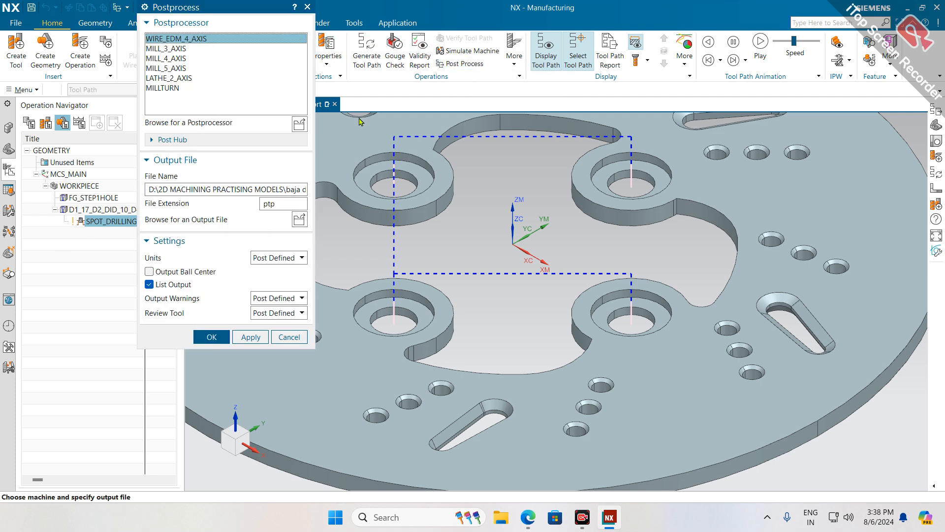
click(179, 49)
click(300, 256)
click(269, 294)
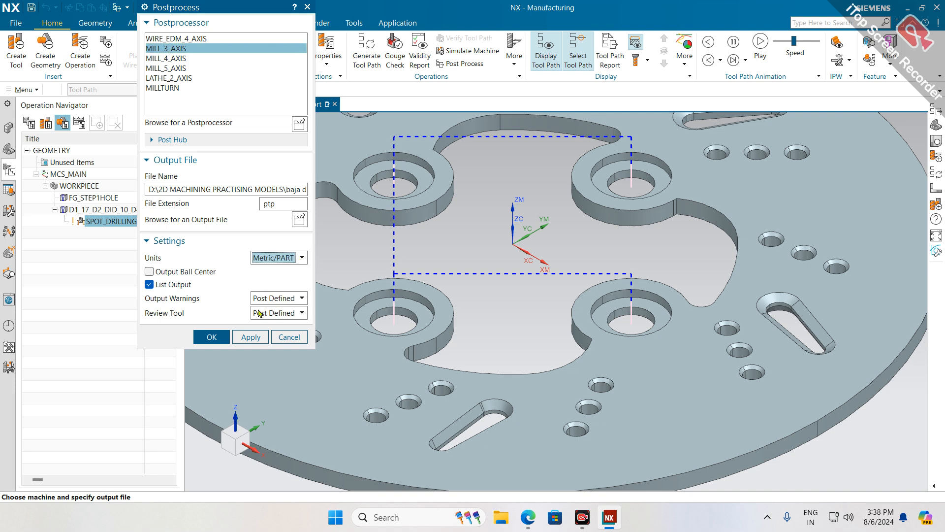
click(221, 339)
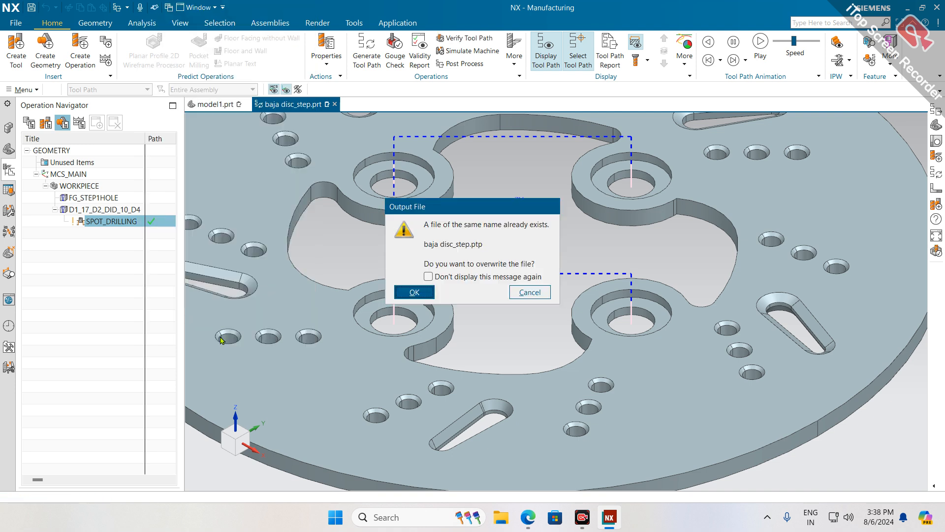
click(413, 292)
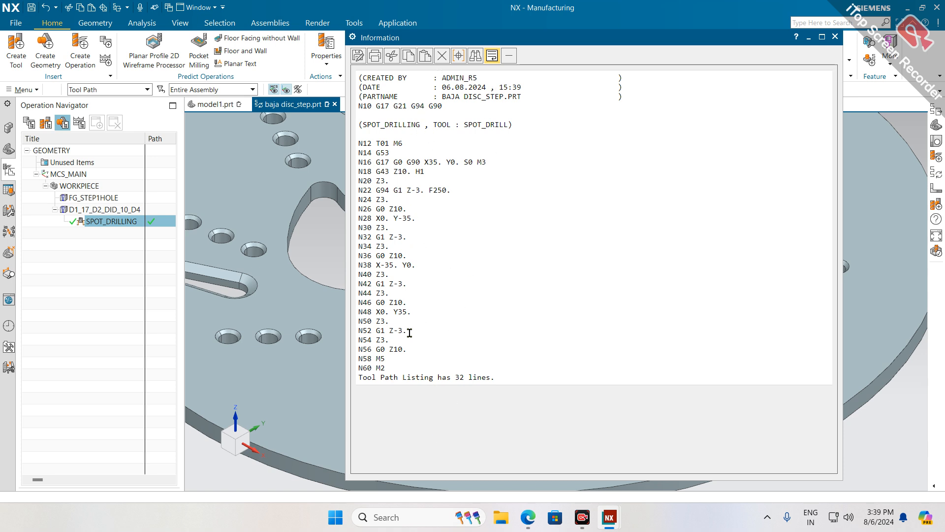
- Enlarge the G-code listing, examine its single-move drilling blocks and the G94 code, and close the listing
ctrl+scroll(412, 174, up, 3)
ctrl+scroll(468, 331, up, 1)
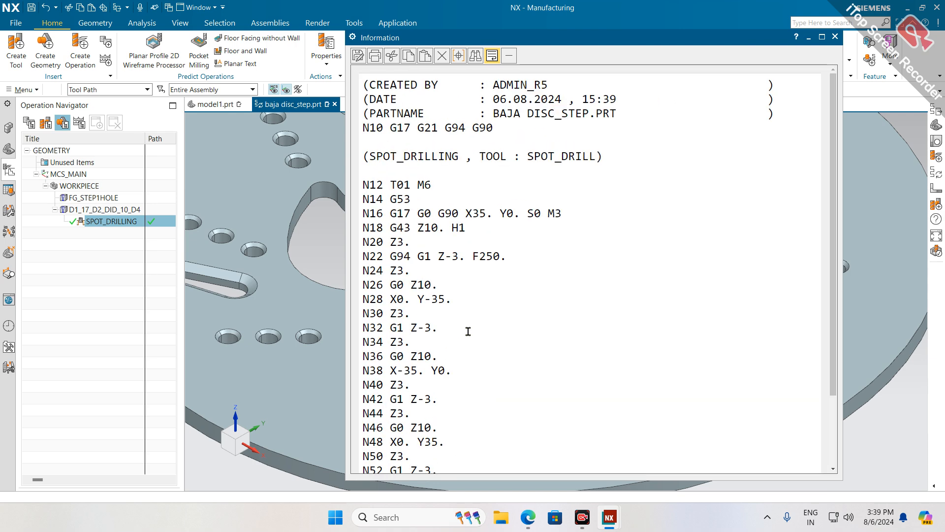
scroll(451, 261, down, 2)
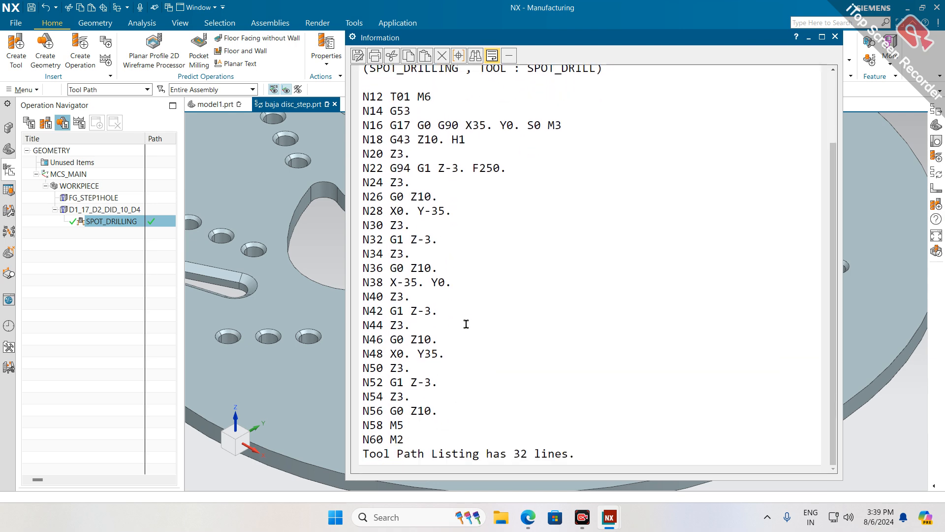
scroll(468, 325, up, 2)
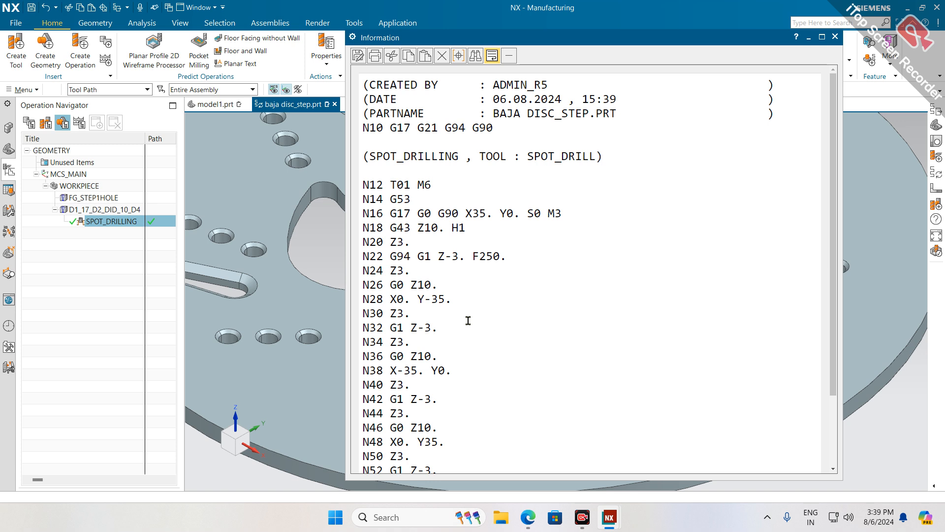
drag(391, 256, 410, 256)
scroll(548, 320, down, 1)
scroll(549, 320, down, 2)
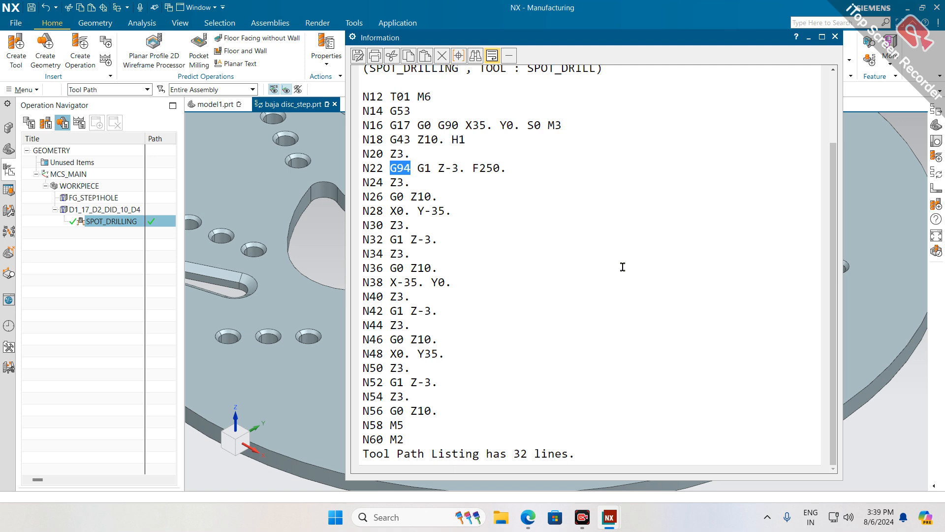
click(835, 36)
- Change SPOT_DRILLING's motion output to Machine Cycle with the Drill cycle and regenerate its tool path
double_click(100, 222)
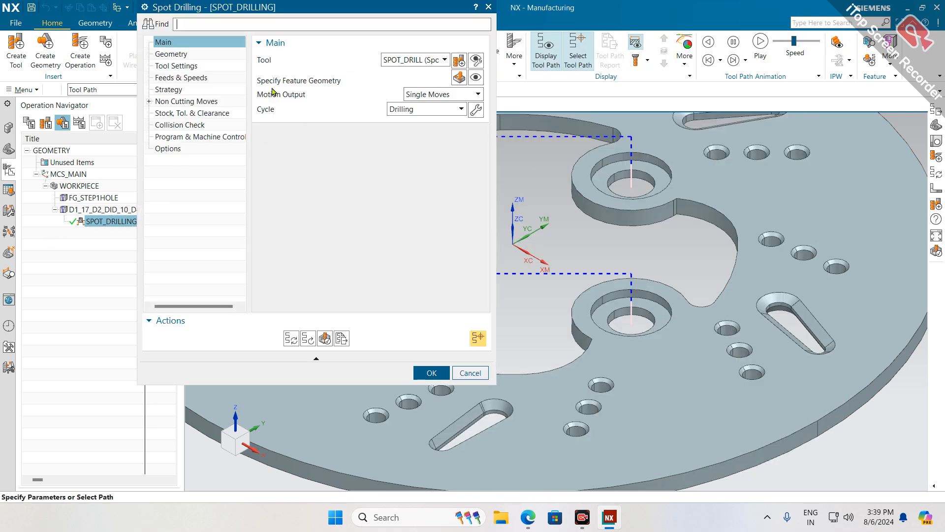
click(452, 95)
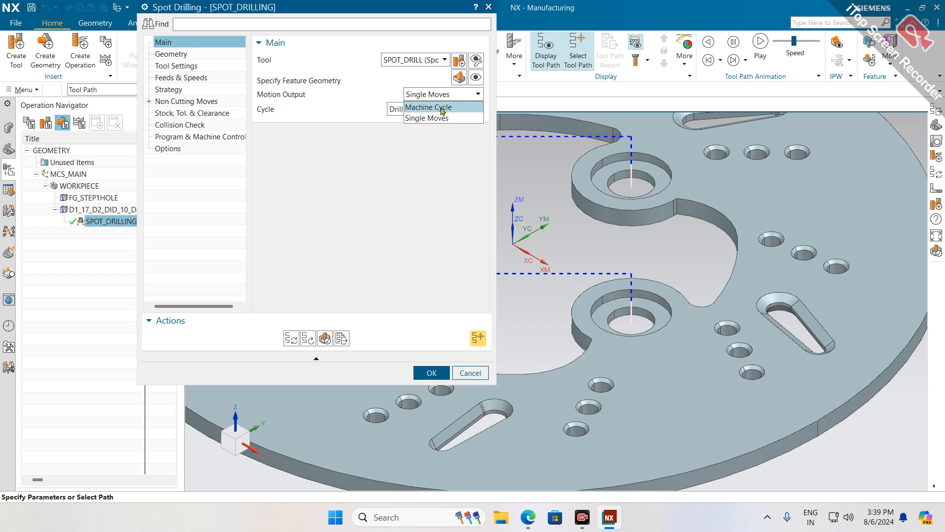
click(444, 106)
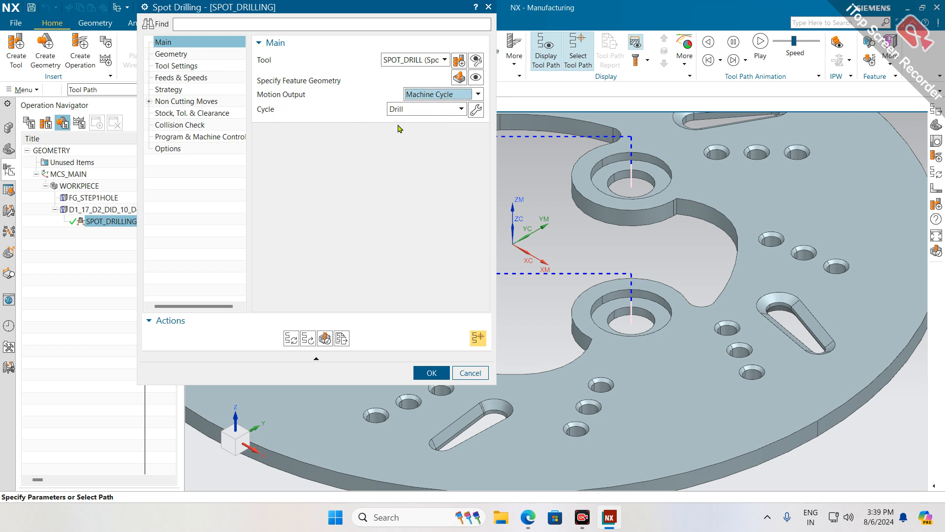
click(428, 114)
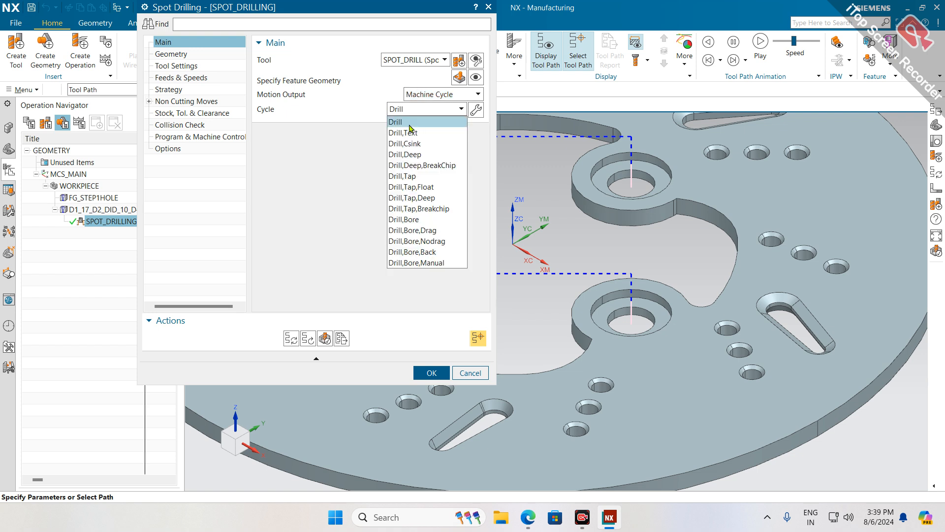
click(409, 124)
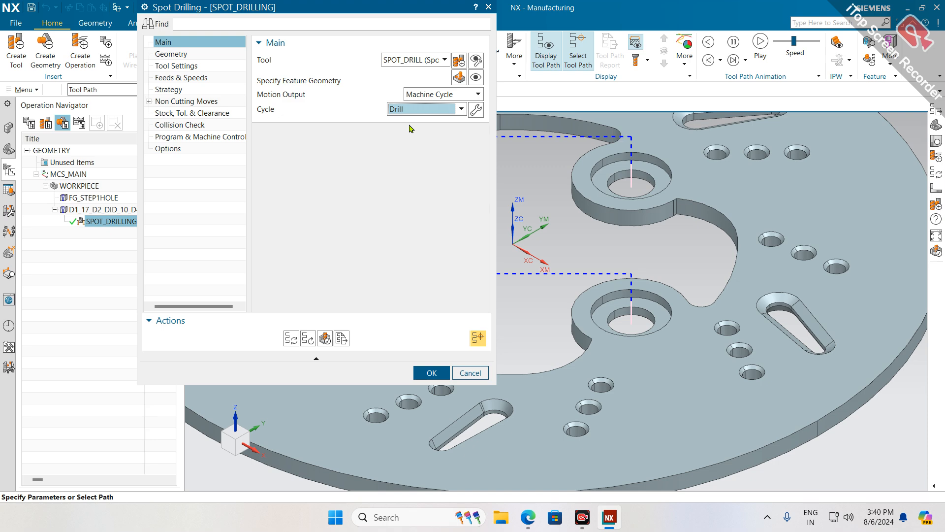
click(290, 338)
click(432, 373)
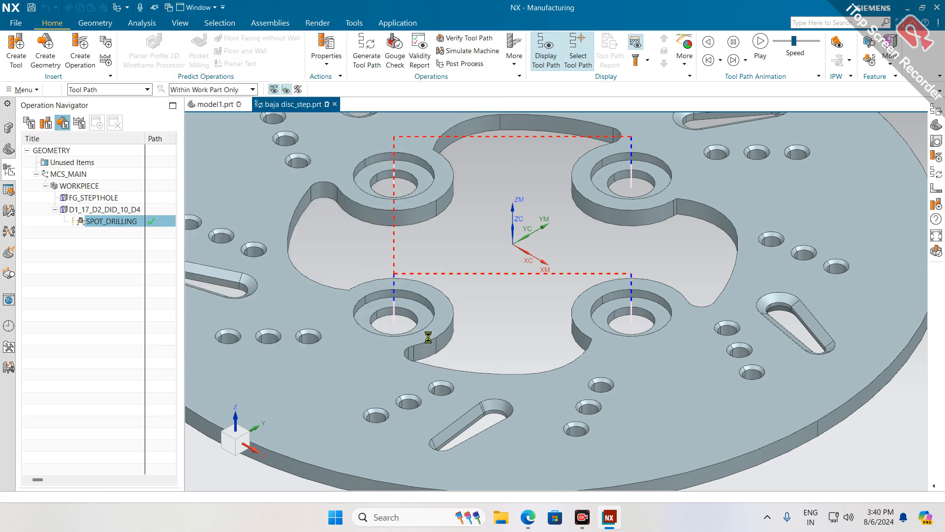
- Postprocess the regenerated spot drilling operation with MILL_3_AXIS and Metric/PART units, overwriting the previous output file
click(460, 68)
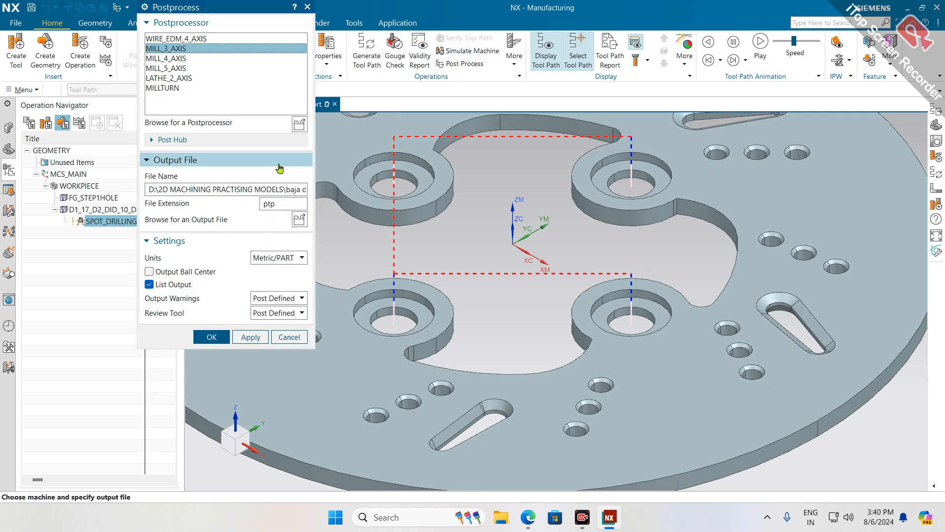
click(227, 338)
click(428, 279)
click(428, 280)
click(427, 288)
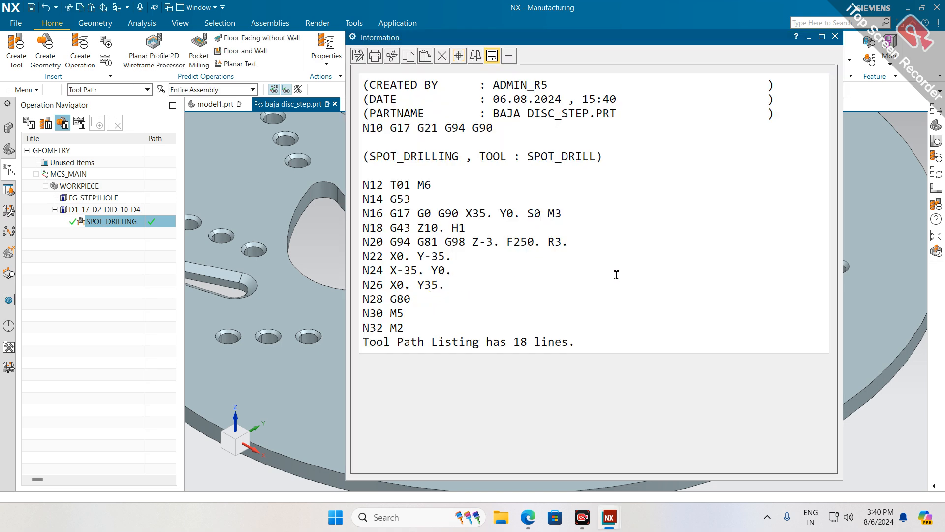
- Examine the canned-cycle G-code listing, checking the G81 and G80 codes and the program's line count, and close it
click(435, 295)
drag(410, 298, 384, 298)
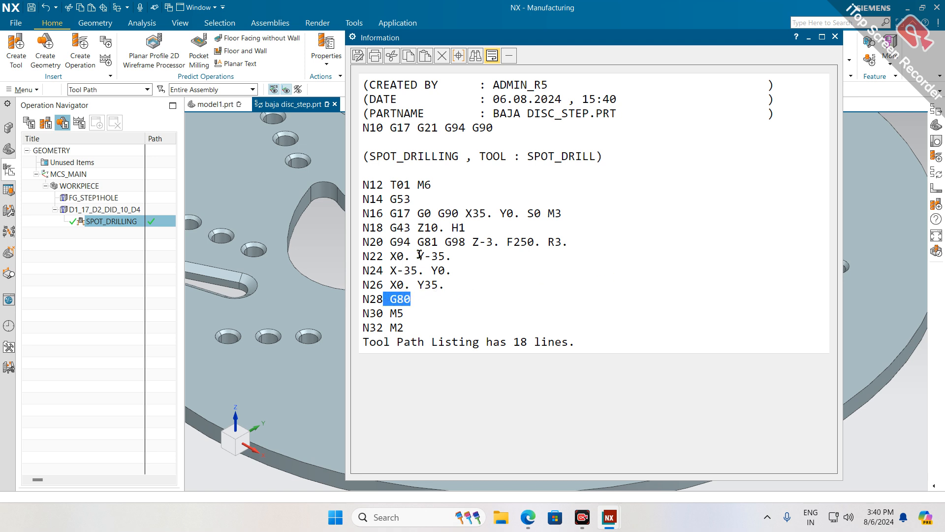
drag(438, 242, 411, 242)
drag(411, 298, 371, 308)
click(652, 294)
drag(417, 241, 438, 240)
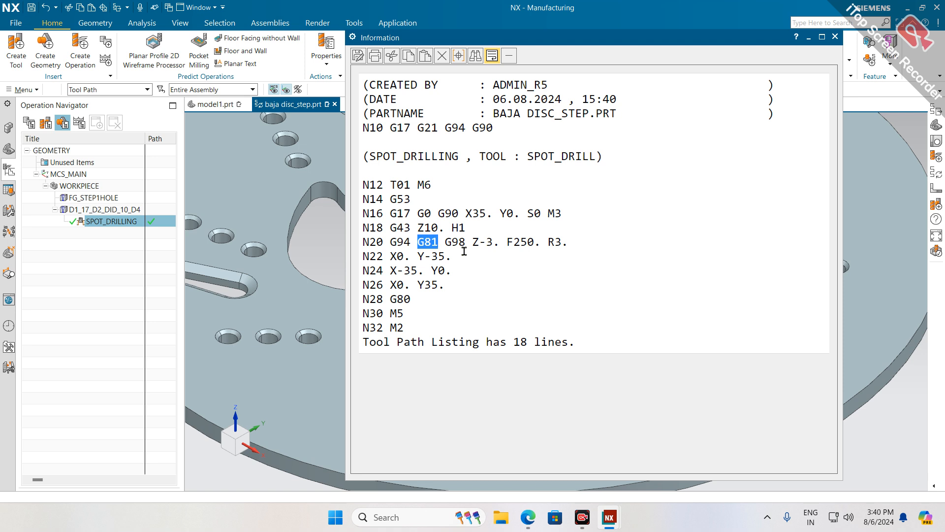
drag(514, 341, 527, 341)
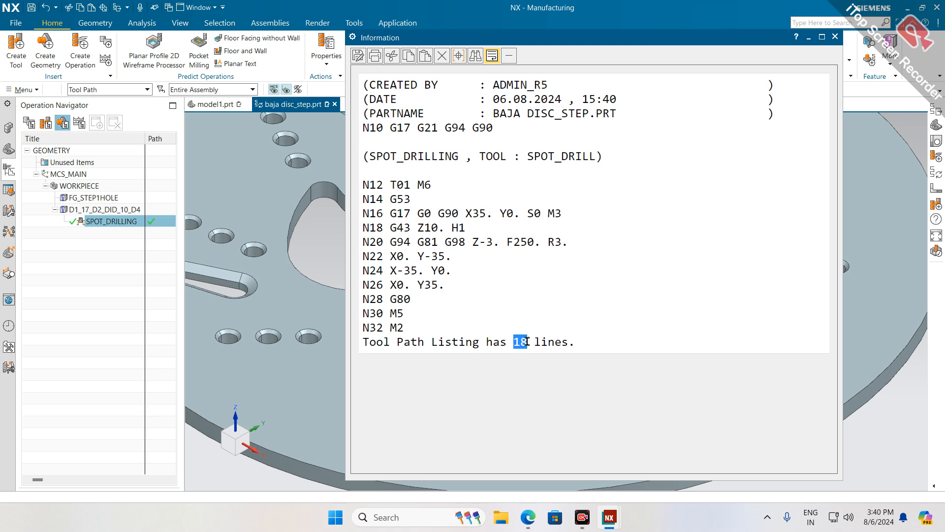
click(835, 37)
- Reopen SPOT_DRILLING and review its geometry, tool change settings, spindle speed and feed rates
double_click(149, 221)
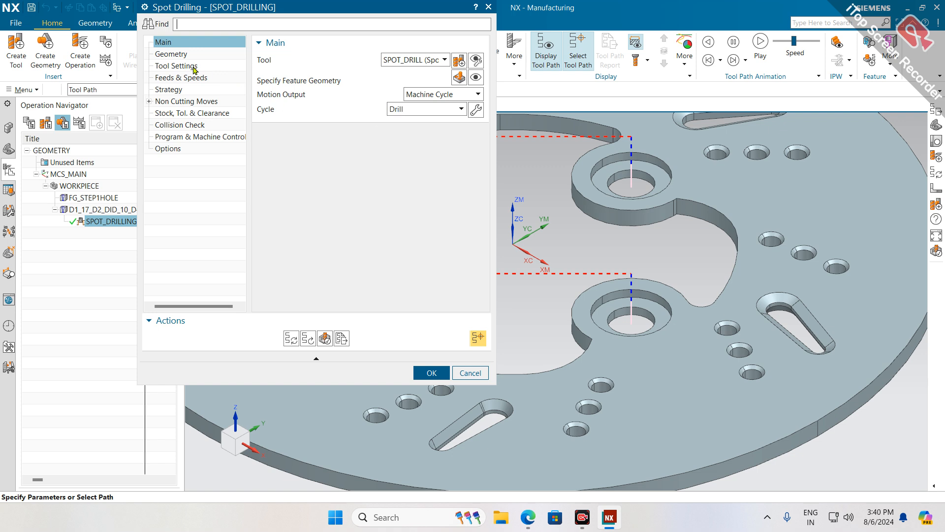
click(180, 57)
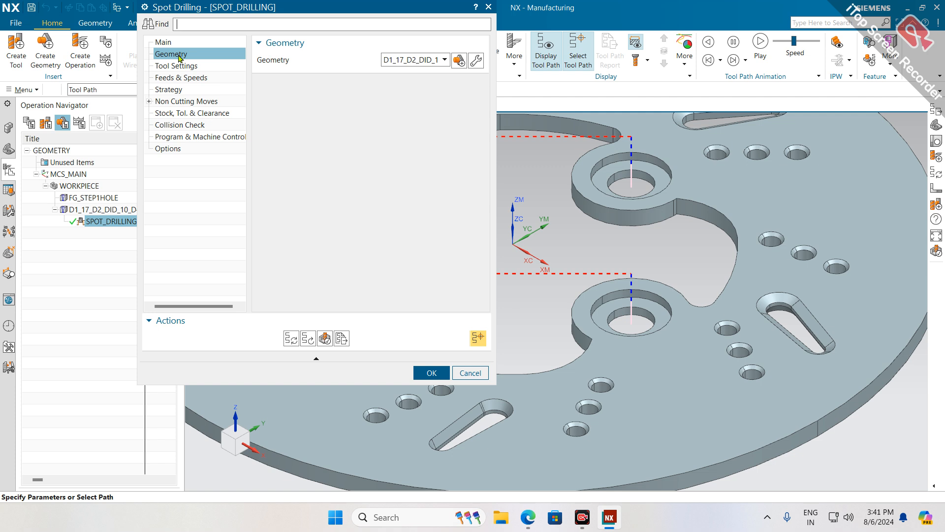
click(178, 65)
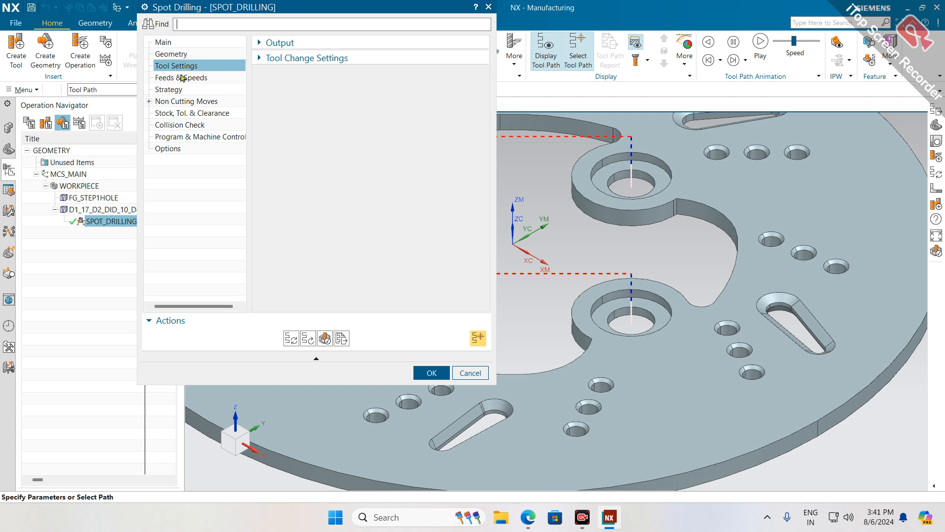
click(330, 59)
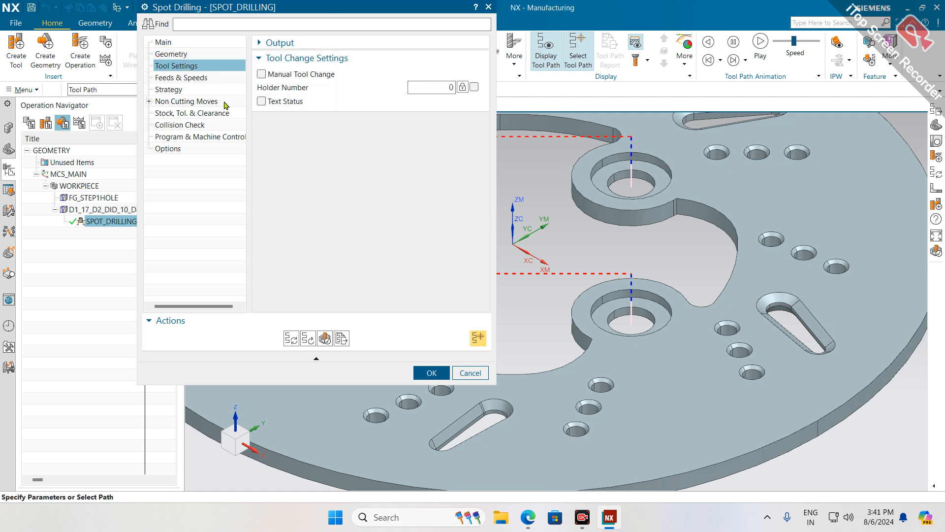
click(188, 79)
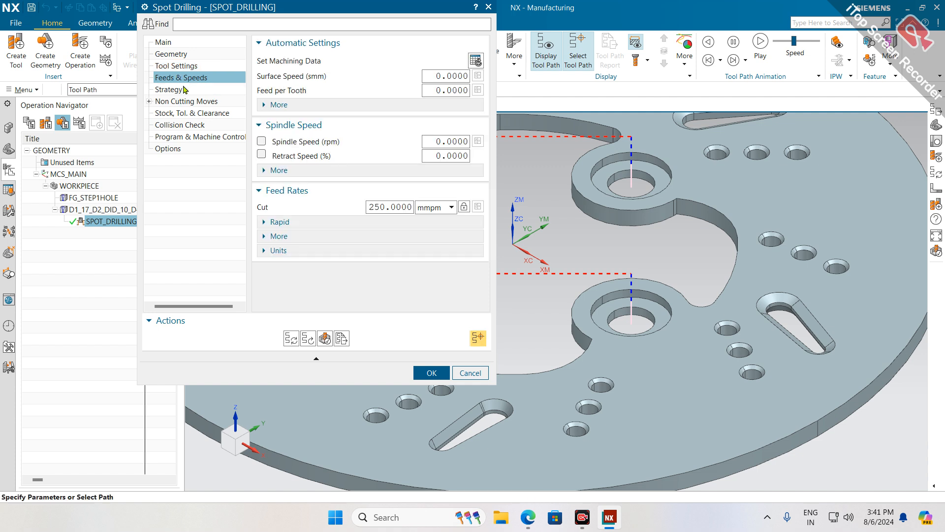
double_click(436, 141)
drag(445, 143, 416, 147)
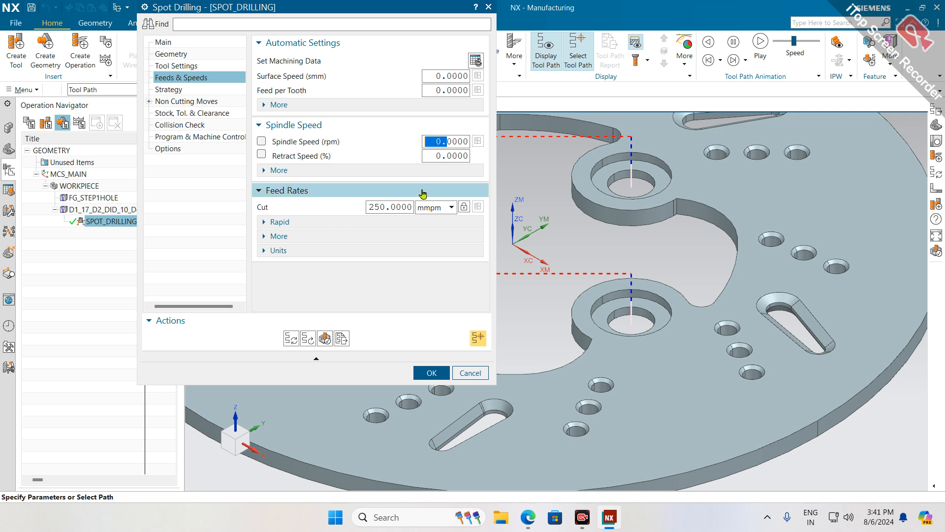
- Set SPOT_DRILLING's top offset distance to 5 mm, regenerate the tool path and accept the operation
click(169, 90)
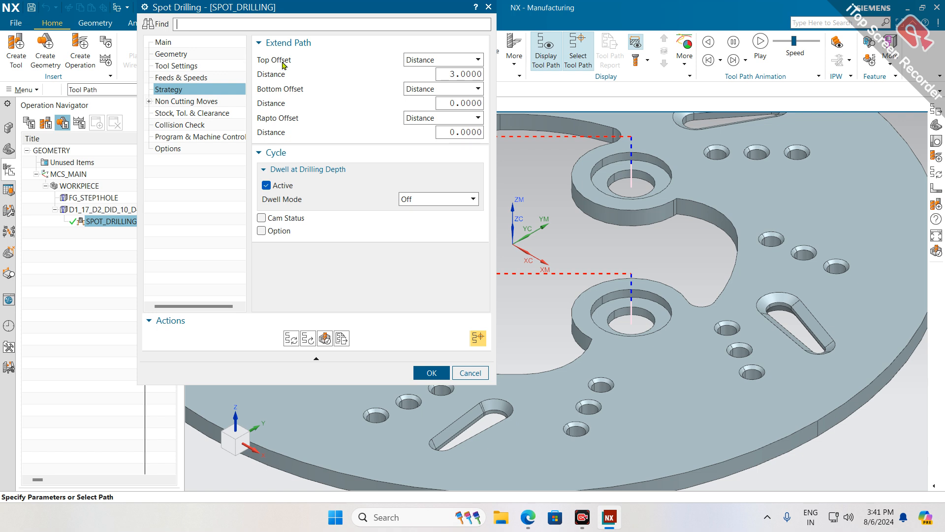
mouse_move(419, 62)
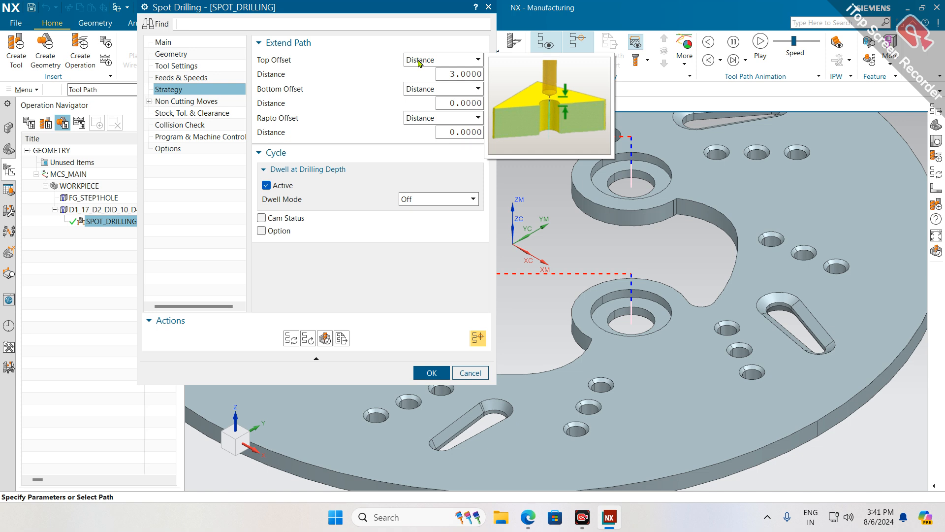
drag(456, 74, 437, 72)
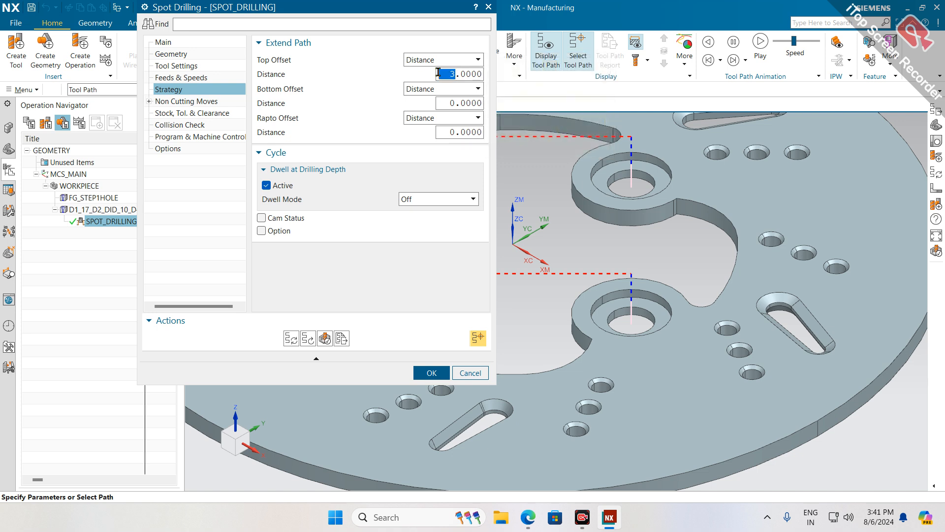
text(5)
key(Return)
click(207, 102)
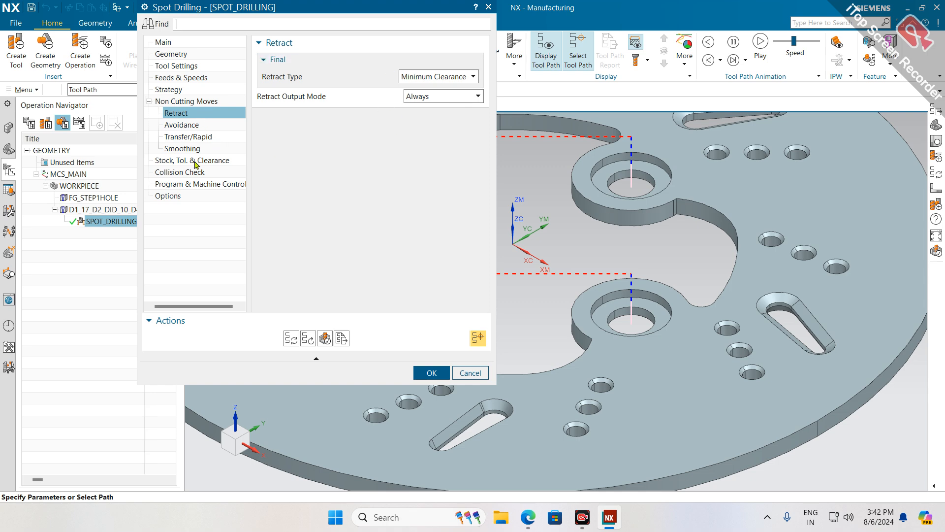
click(288, 341)
click(418, 376)
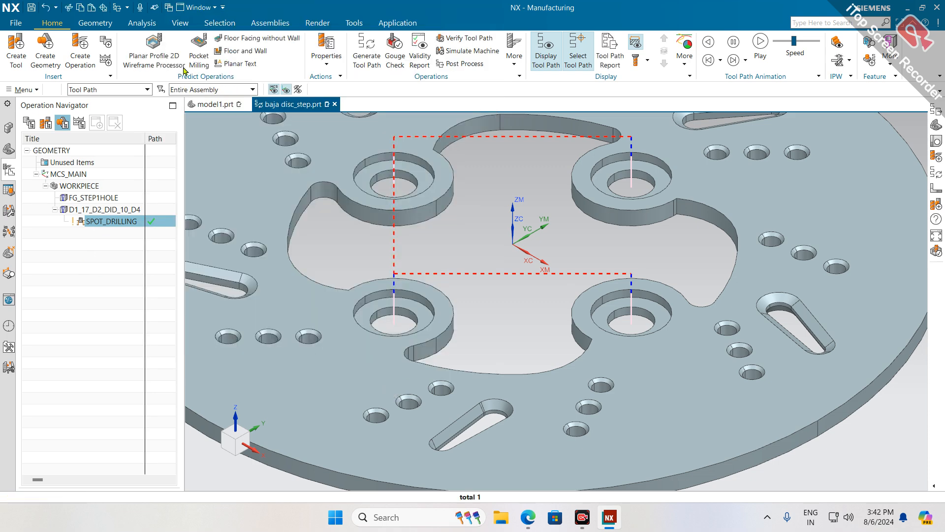
- Verify the spot drilling path in 3D Dynamic, going through the collision settings and playing the material removal at animation speed 1
click(449, 38)
scroll(505, 269, down, 3)
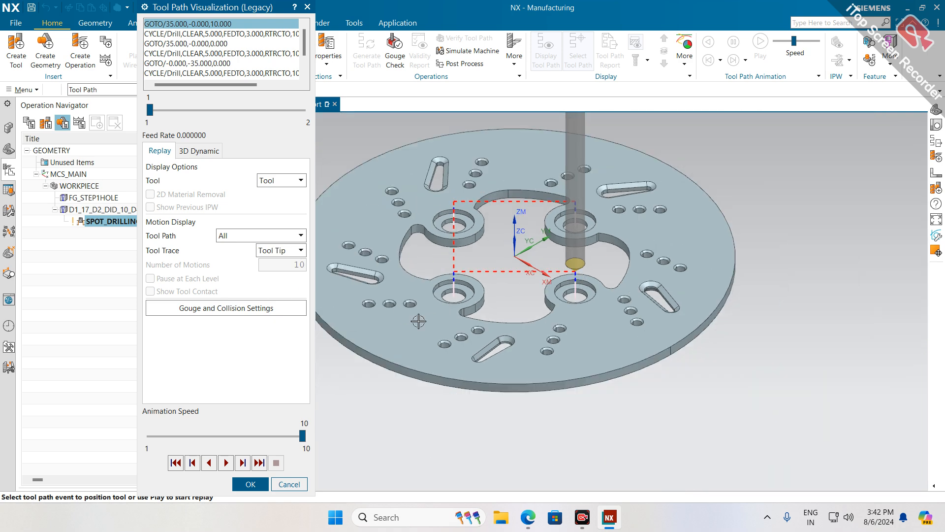
click(200, 152)
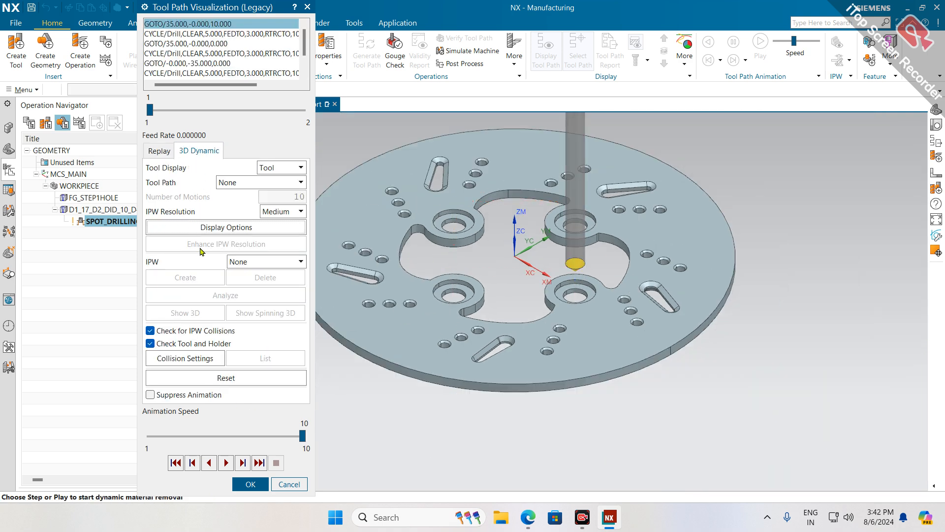
click(190, 358)
click(190, 39)
click(194, 78)
click(192, 65)
click(250, 107)
click(220, 435)
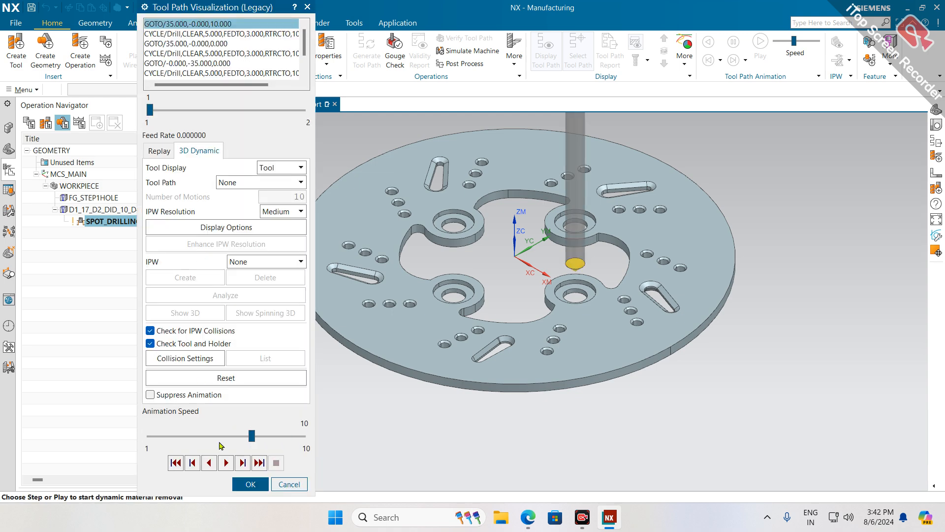
click(227, 466)
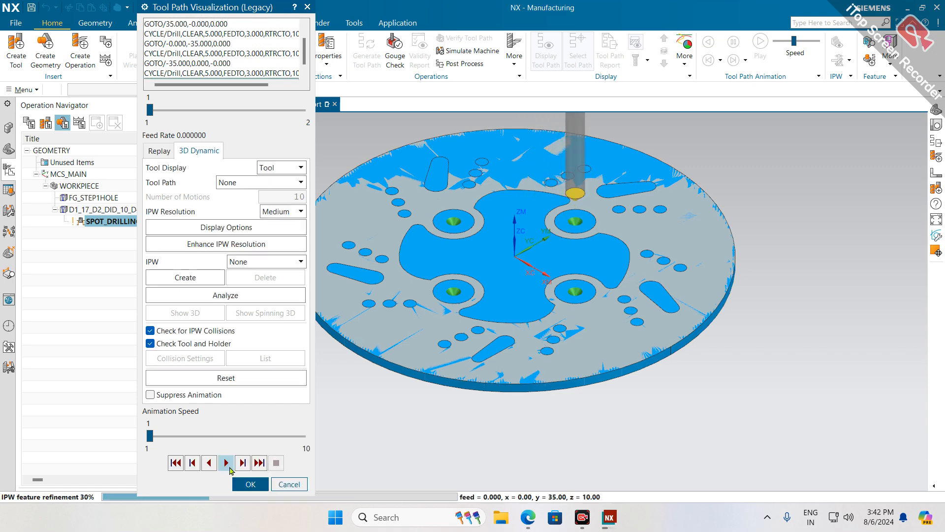
click(252, 485)
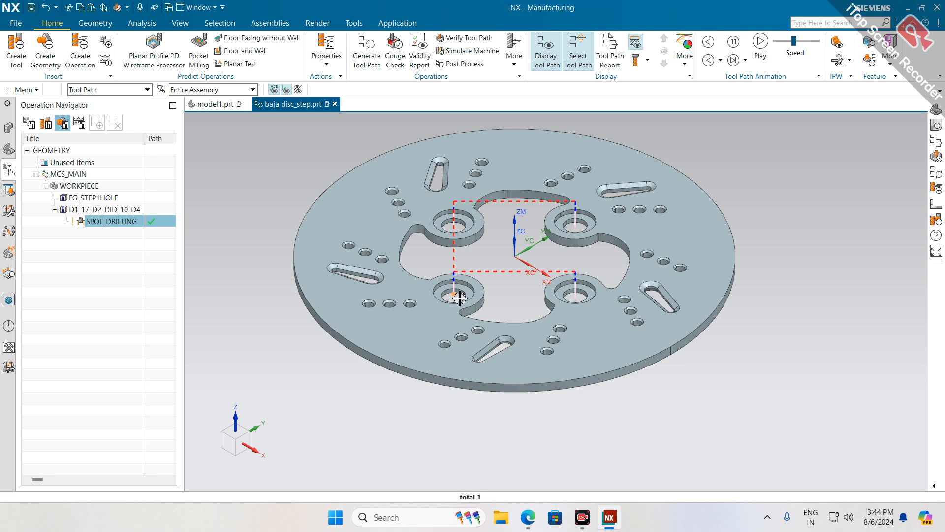
scroll(566, 232, up, 5)
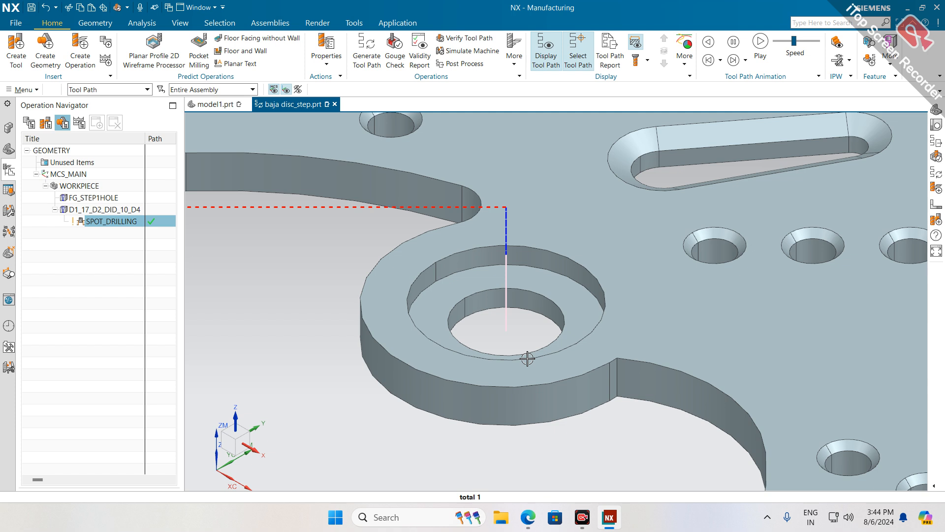
scroll(517, 344, down, 5)
scroll(479, 308, up, 3)
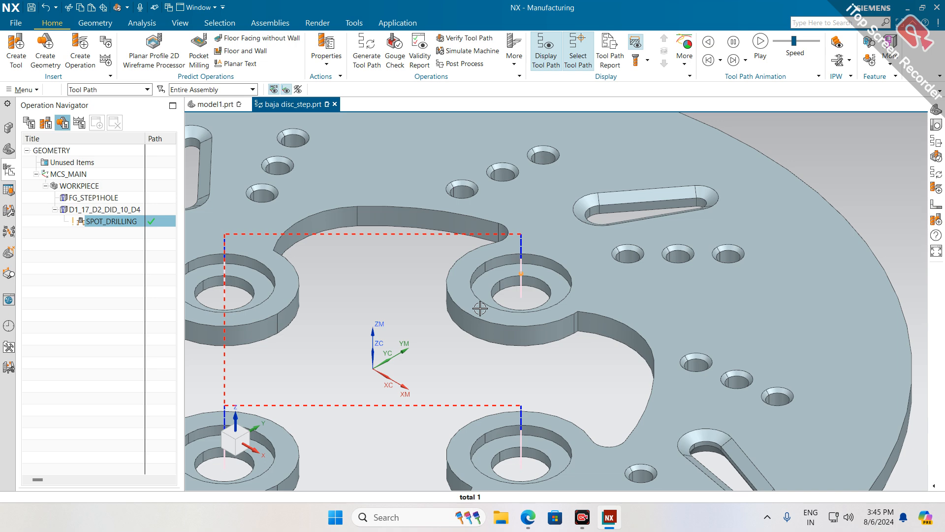
scroll(480, 308, down, 5)
scroll(474, 325, up, 3)
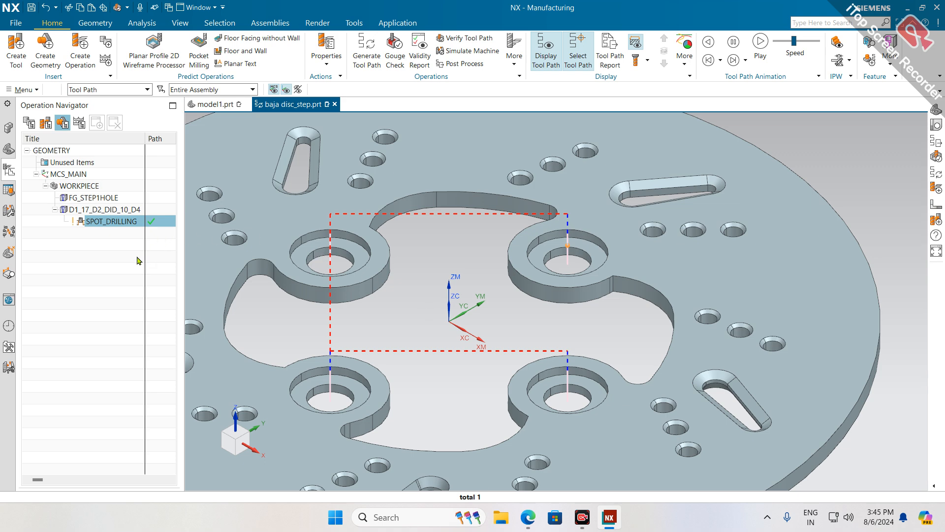
- Create a hole_making Drilling operation named DRILLING under the D1_17_D2_DID_10_D4 geometry group with DRILL_METHOD
click(91, 60)
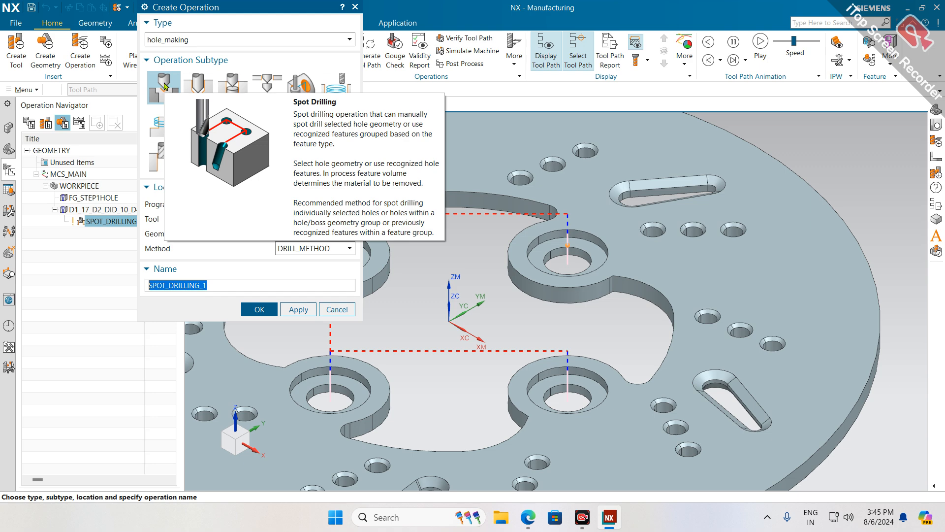
click(206, 80)
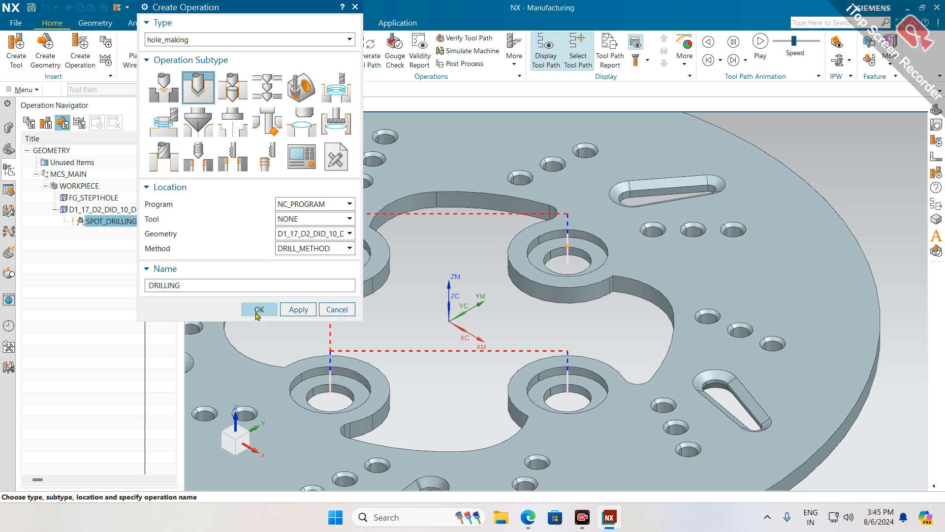
click(256, 310)
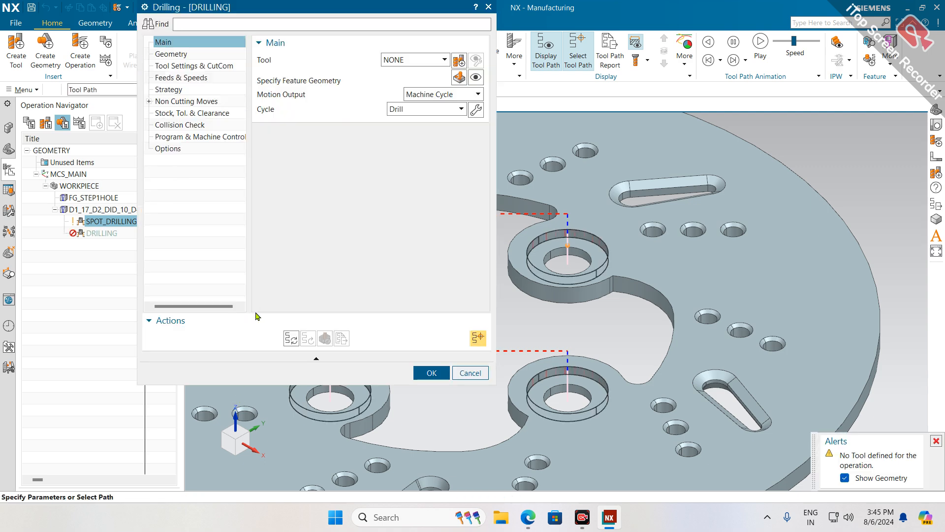
- Create a new STD_DRILL tool for the drilling operation and set its diameter to 10 mm
click(459, 61)
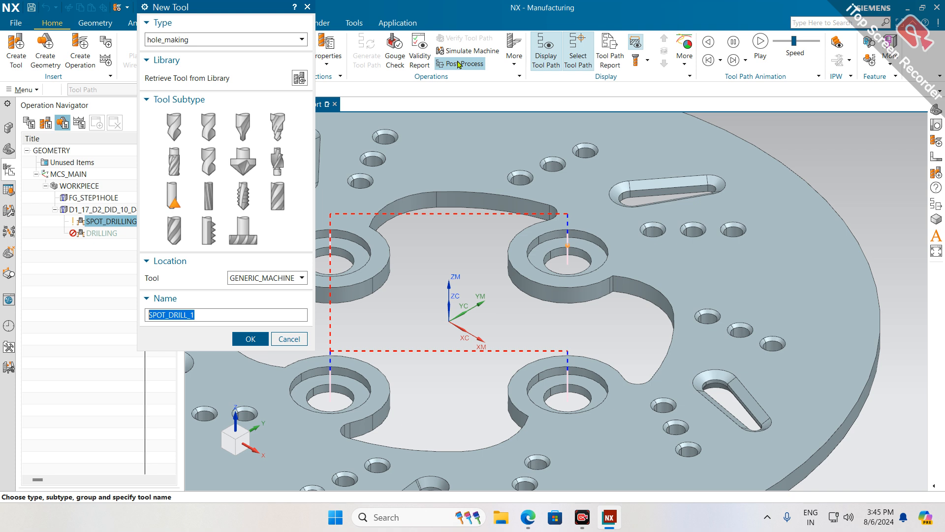
click(214, 131)
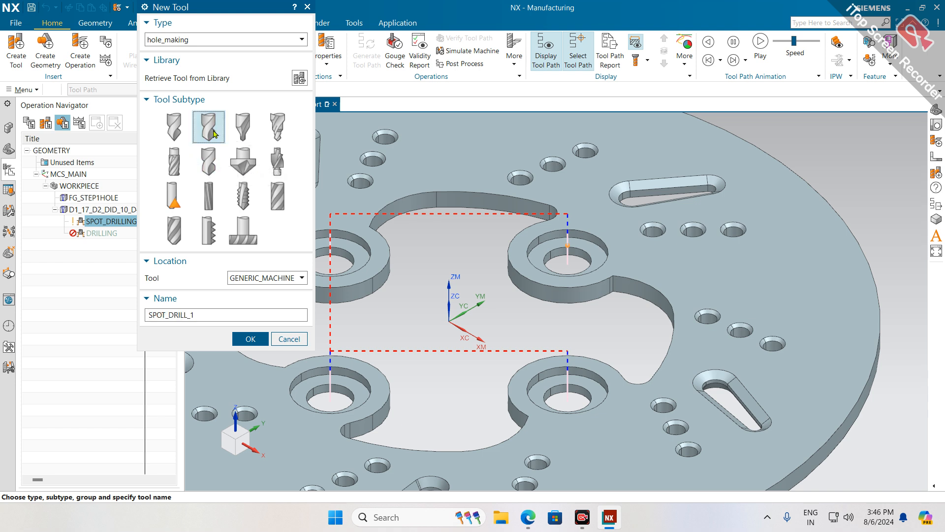
click(252, 339)
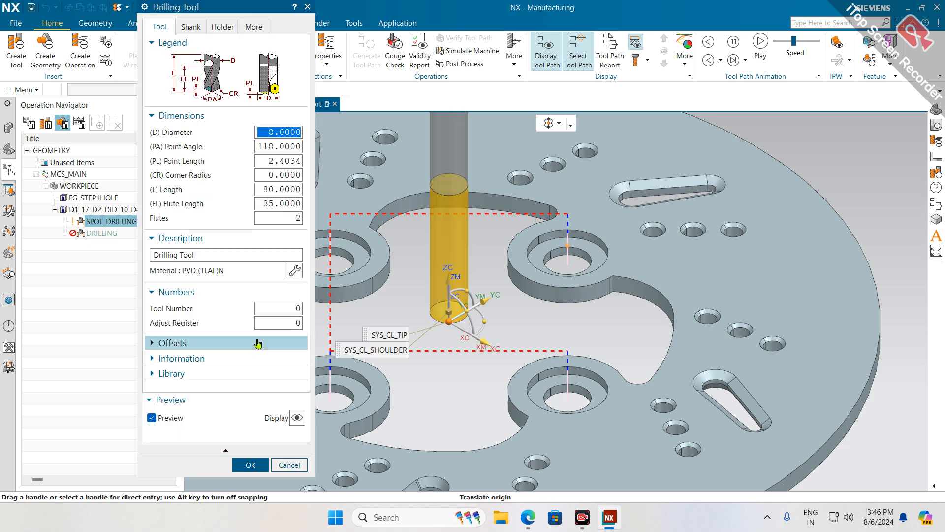
drag(276, 131, 261, 132)
text(10)
key(Return)
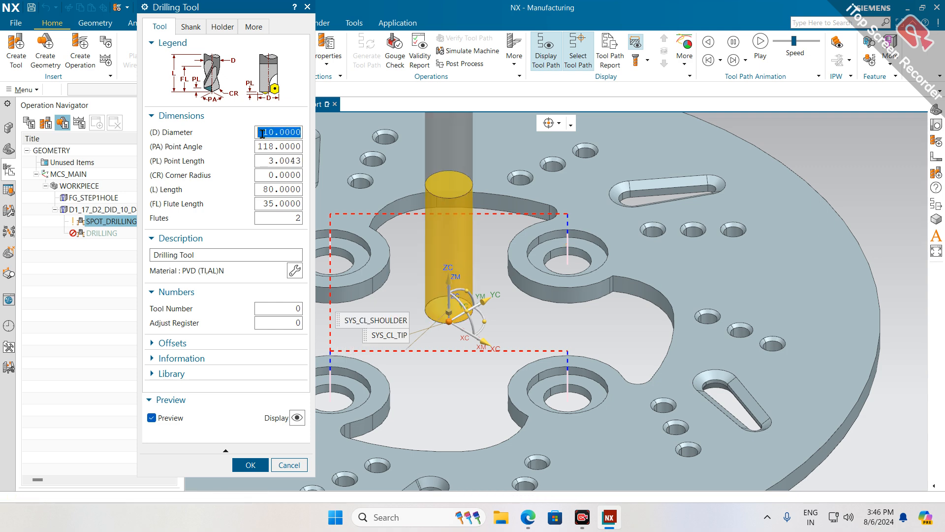
middle_drag(428, 293, 453, 261)
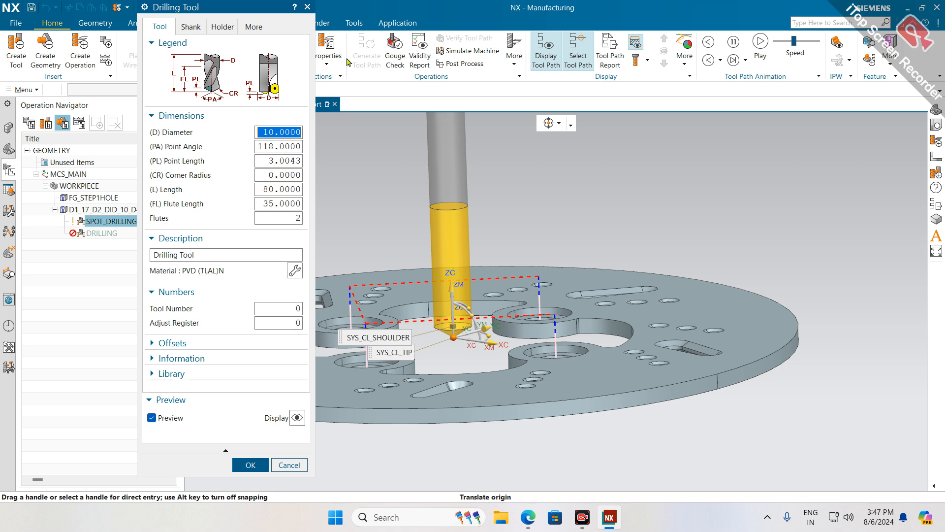
- Set the drill's tool number and adjust register to 2 and accept the tool
double_click(274, 147)
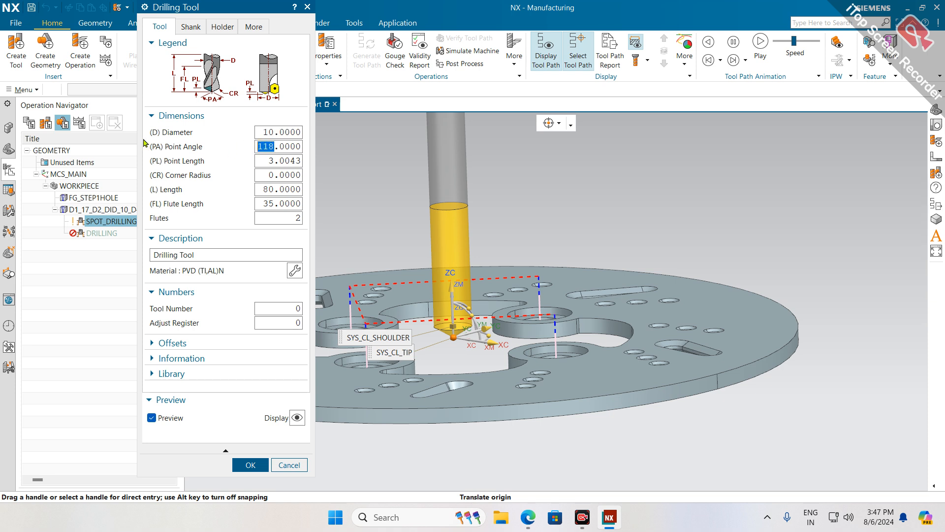
double_click(295, 309)
text(2)
double_click(295, 323)
text(21)
key(BackSpace)
key(Return)
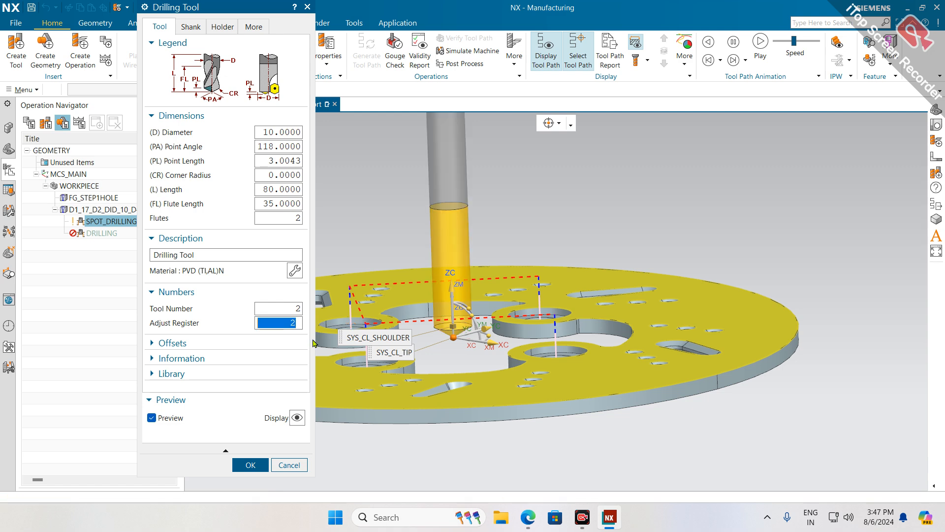
click(250, 465)
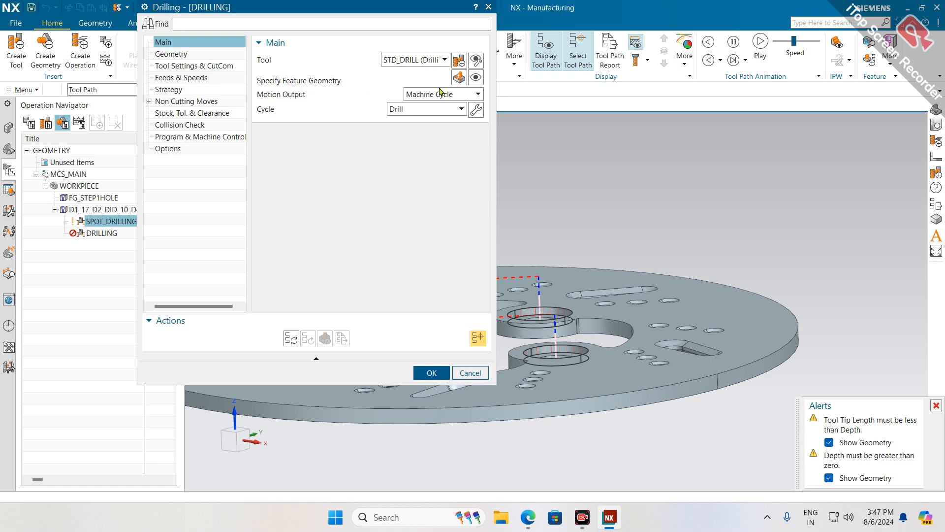
- Unlock the depth of the four holes in the drilling operation's feature geometry and set it to 4 mm
click(455, 83)
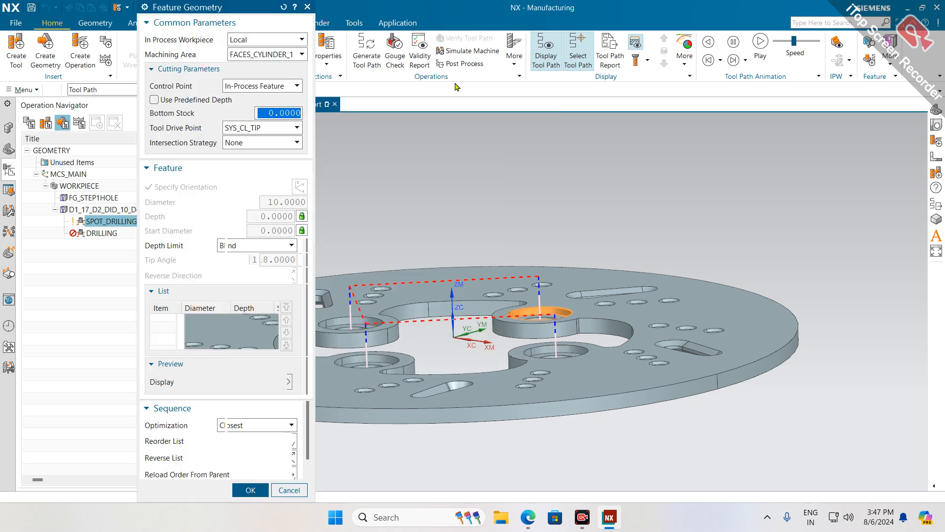
scroll(518, 195, down, 1)
middle_drag(510, 196, 498, 253)
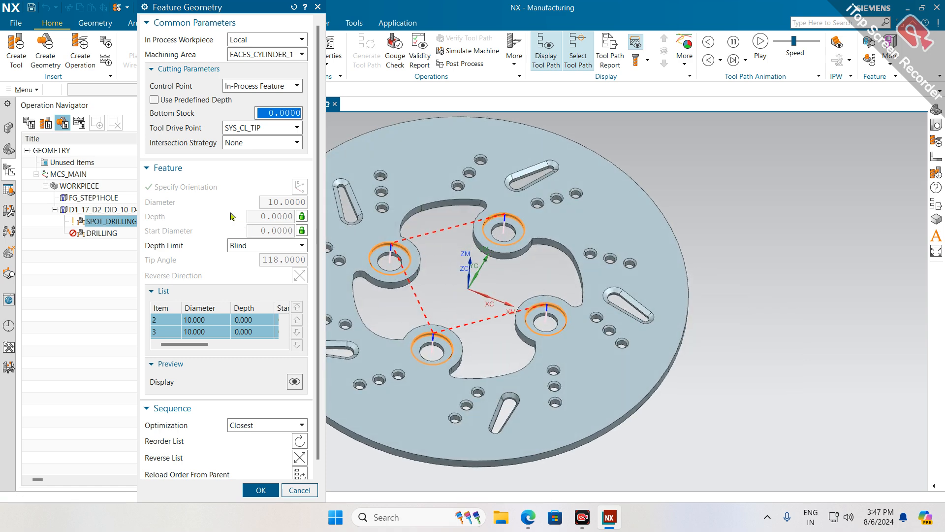
scroll(418, 240, up, 3)
scroll(418, 240, up, 2)
middle_drag(418, 240, 428, 240)
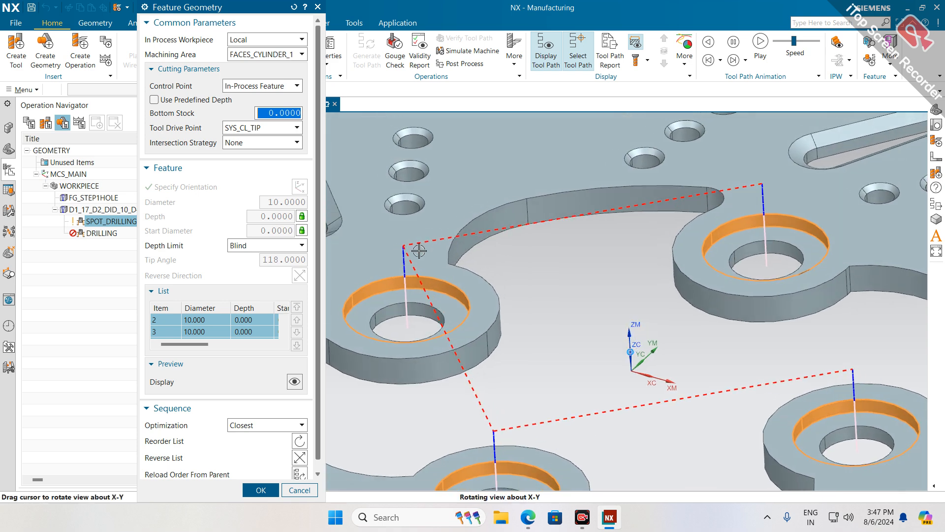
scroll(202, 310, down, 2)
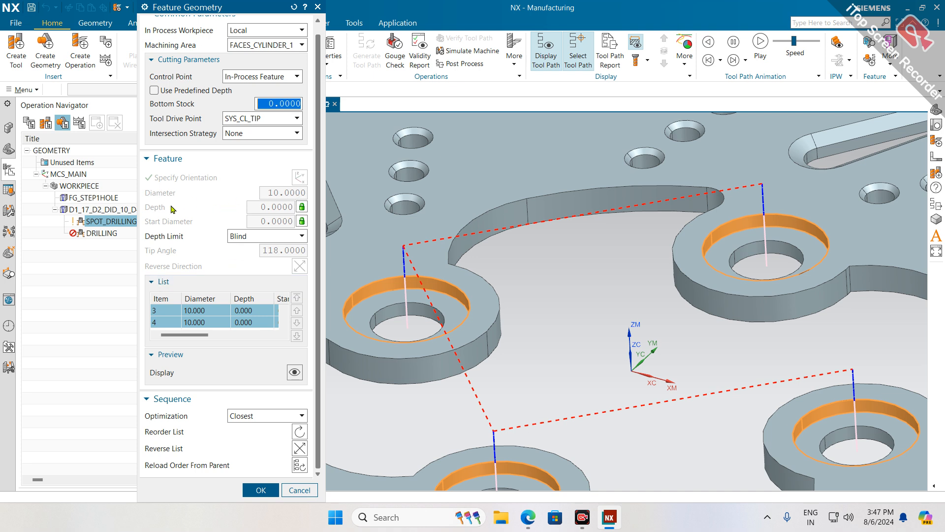
click(302, 207)
click(303, 220)
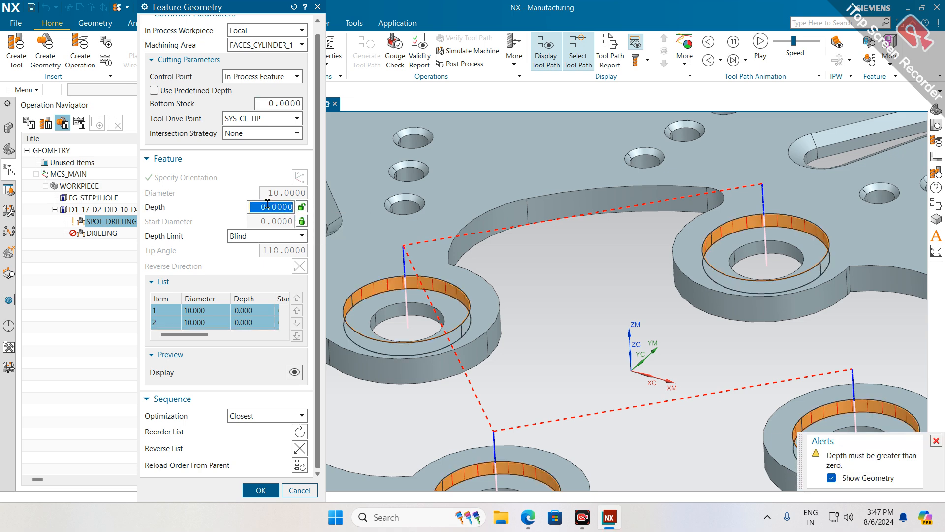
drag(266, 207, 248, 208)
text(4)
key(Return)
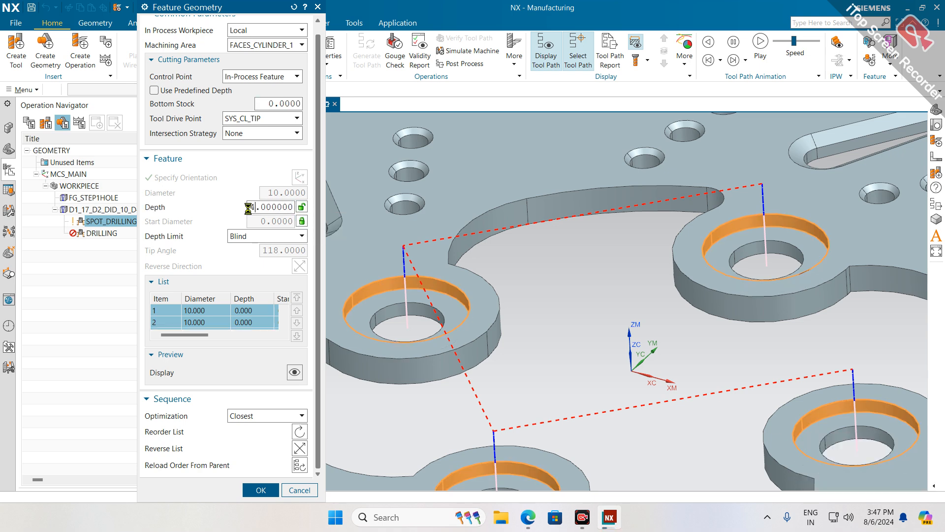
scroll(449, 348, up, 3)
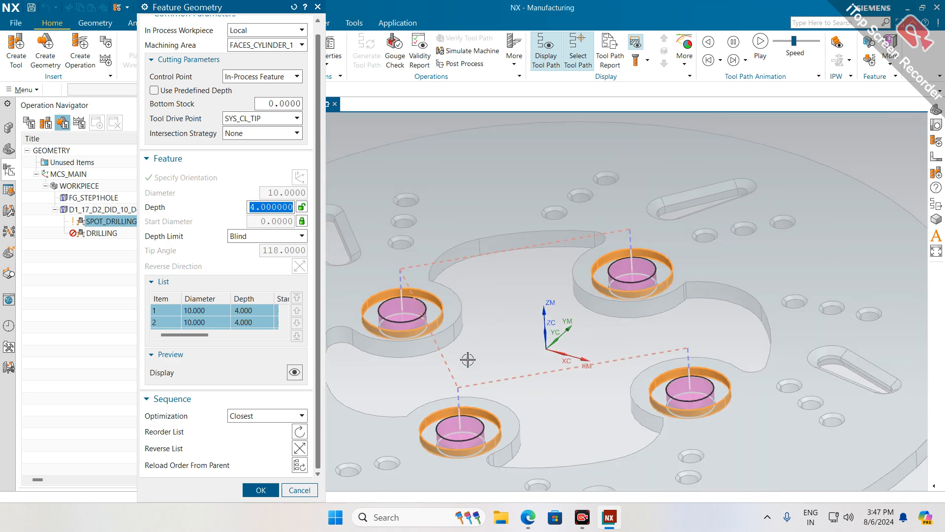
mouse_move(475, 363)
middle_down()
mouse_move(482, 348)
mouse_move(485, 374)
middle_up()
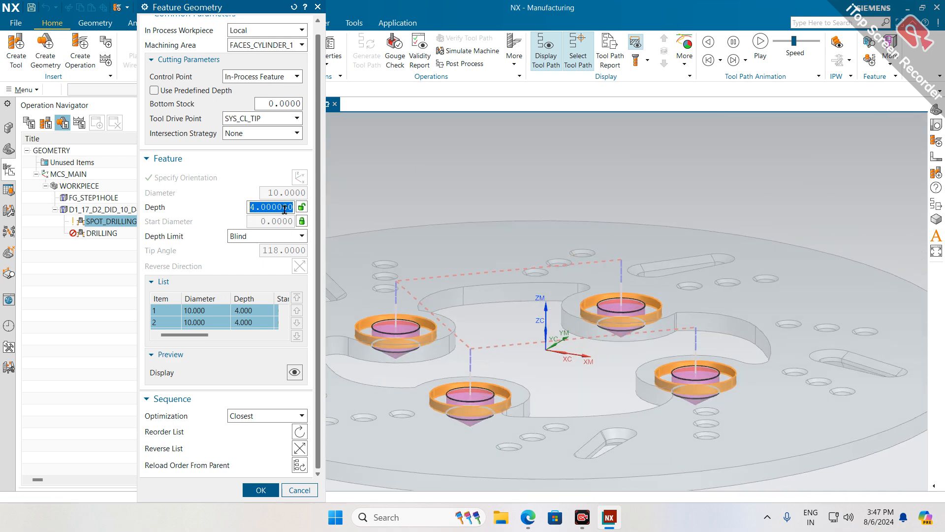
- Set the holes' depth limit to Through and their depth to 5 mm
click(265, 207)
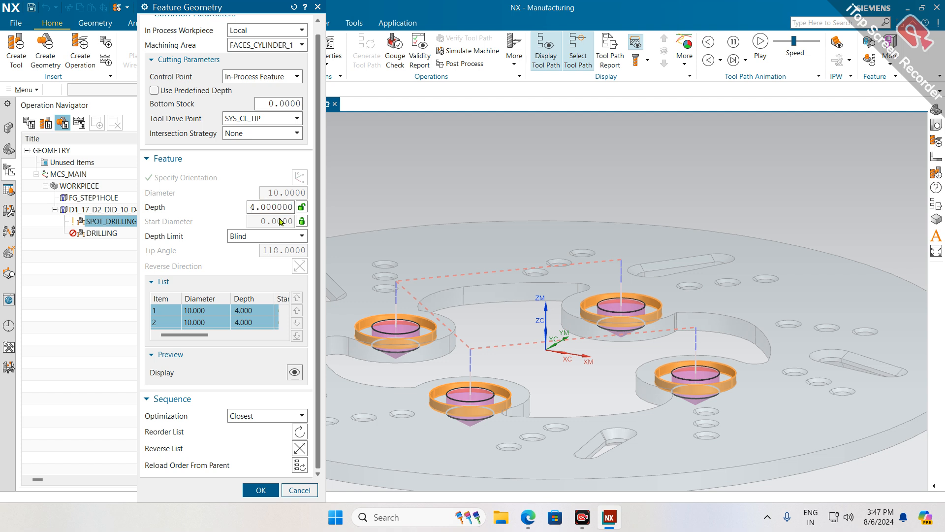
click(279, 236)
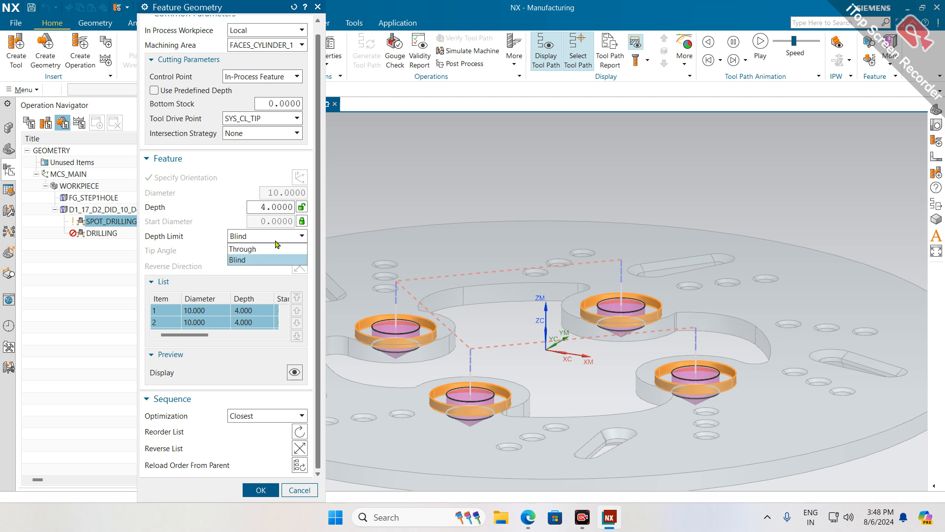
click(277, 247)
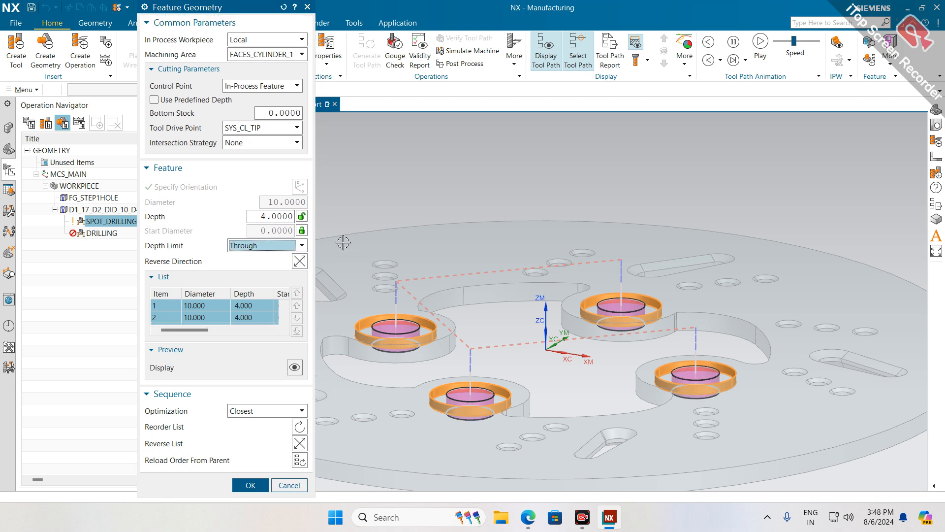
click(271, 216)
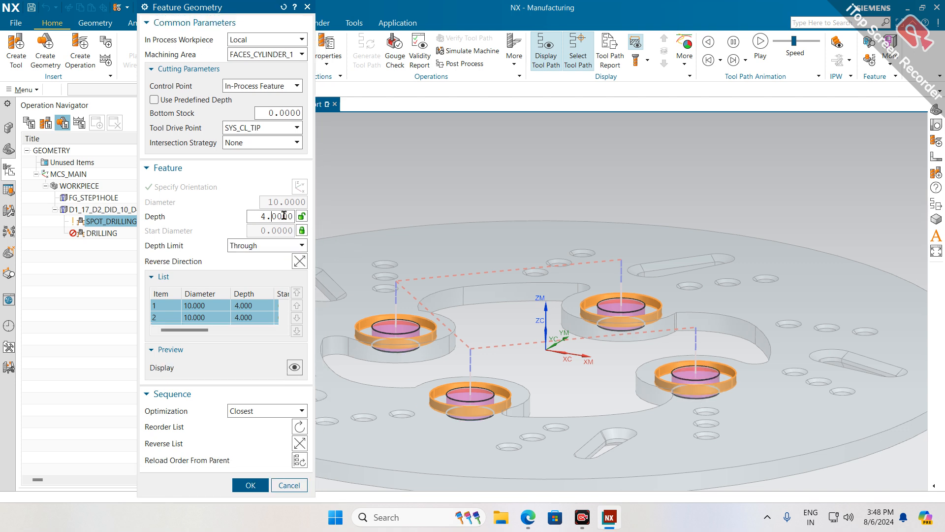
text(5)
key(Return)
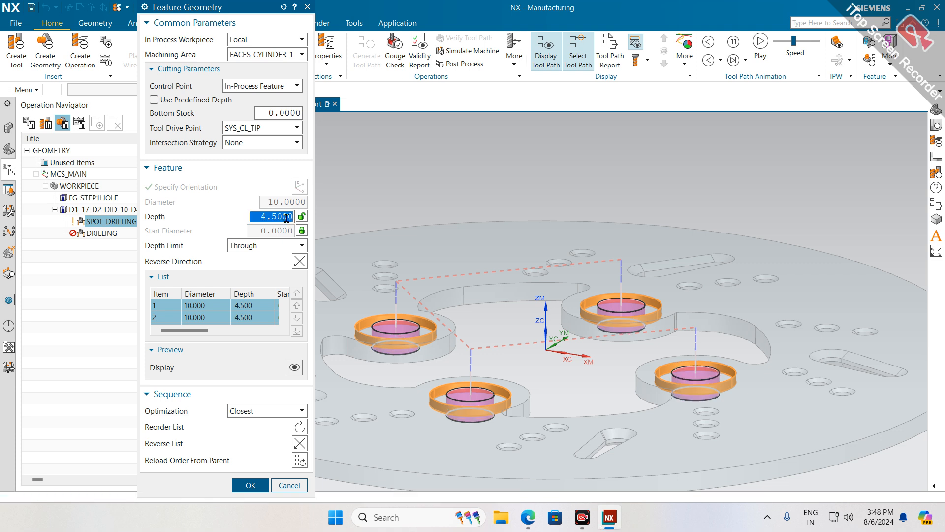
text(5)
key(Return)
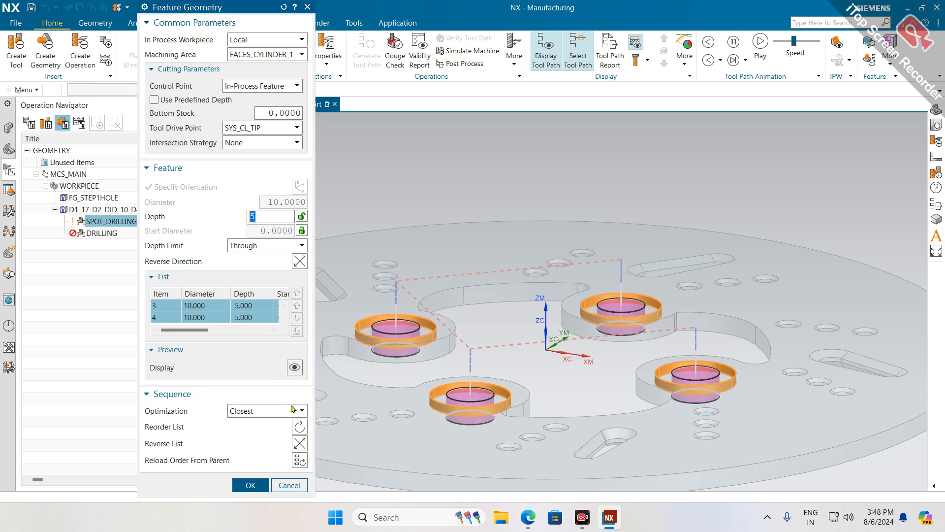
- Reorder the hole list with Closest optimization and accept the feature geometry
click(300, 431)
click(300, 427)
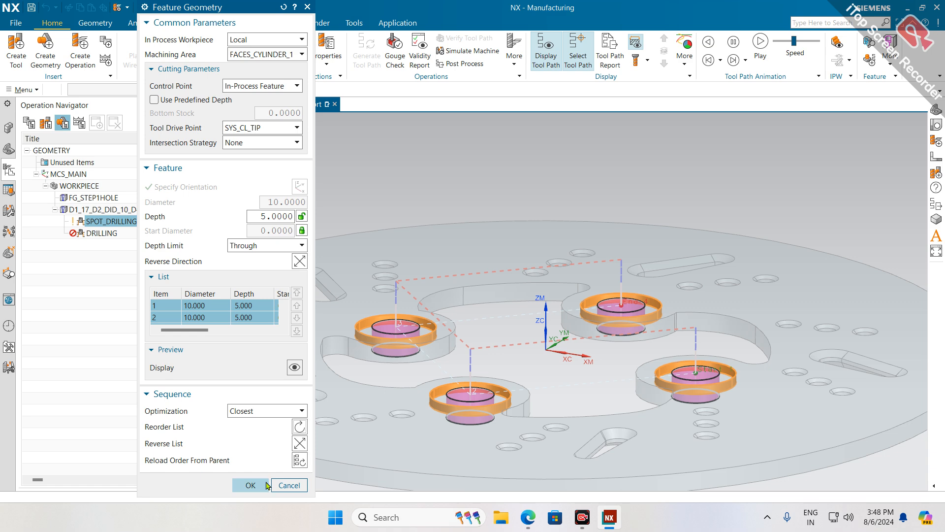
click(251, 485)
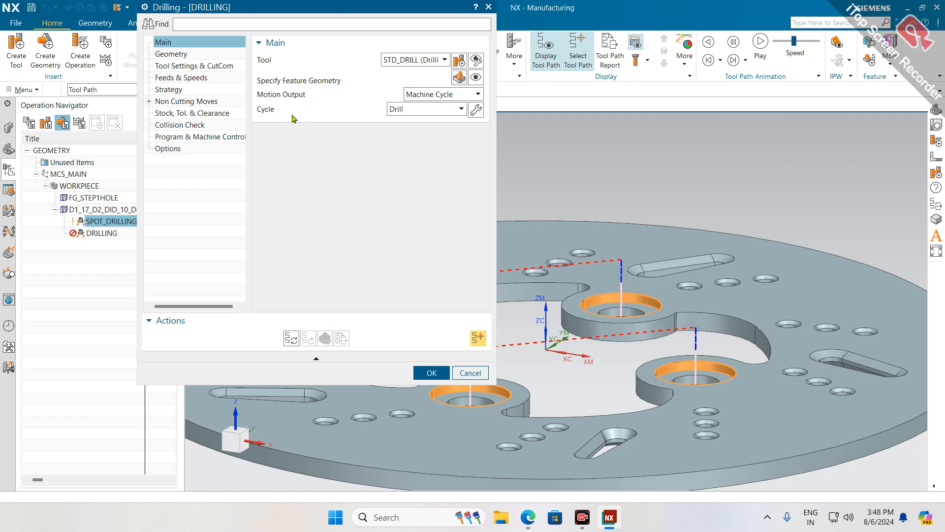
- Set the drilling cycle to Drill,Deep with constant depth increments and a maximum distance of 1 mm
click(405, 113)
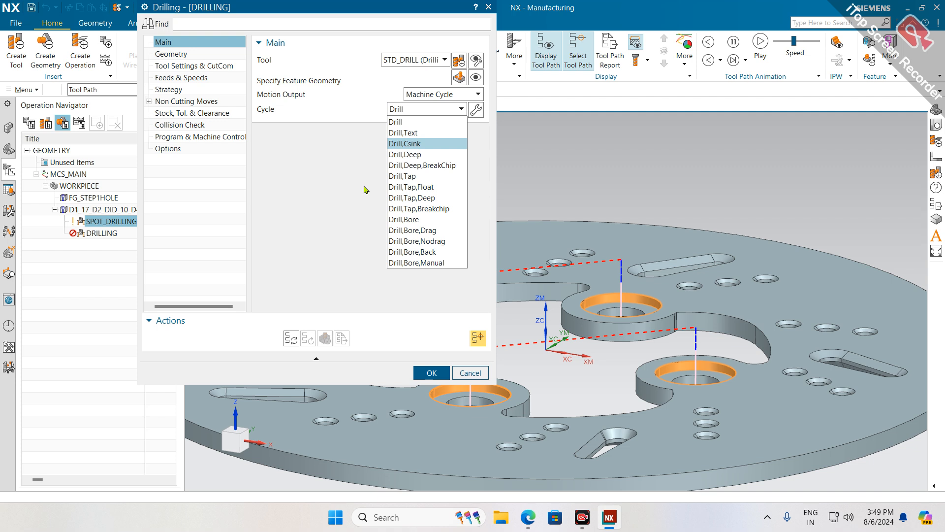
click(394, 122)
click(401, 114)
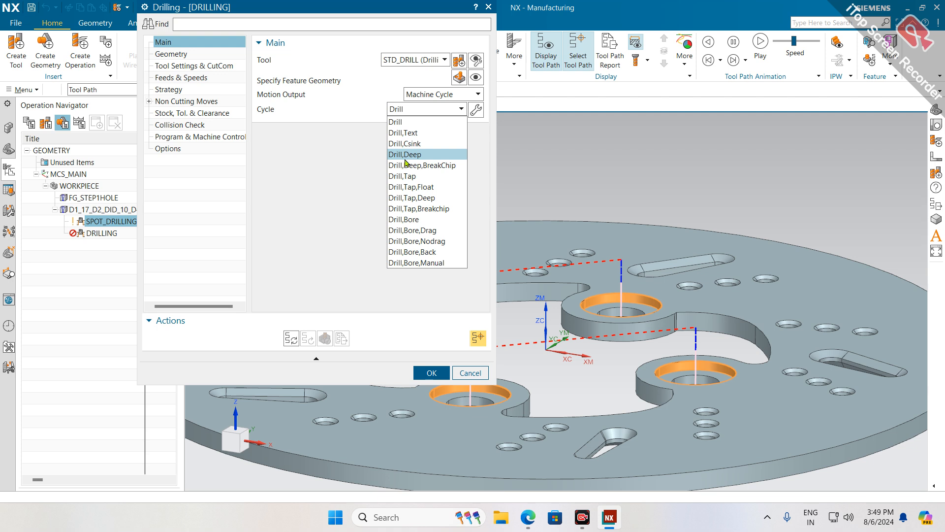
click(430, 155)
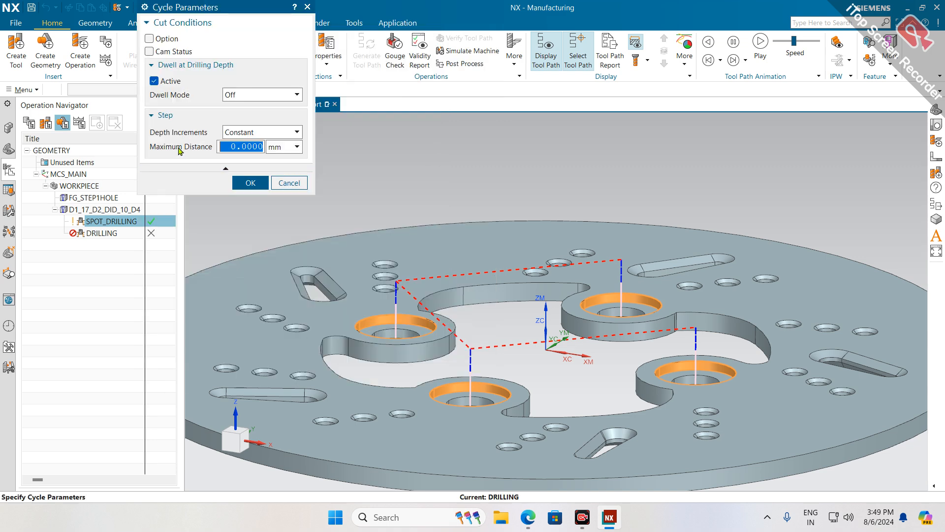
drag(237, 144, 215, 155)
click(236, 146)
text(1)
click(250, 182)
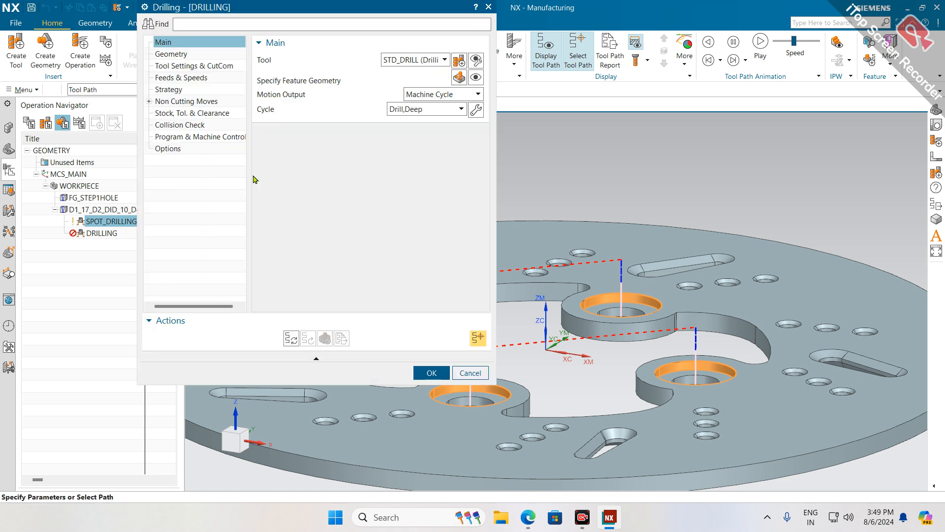
- Go through the drilling operation's settings from geometry to non cutting moves and generate the tool path
click(182, 55)
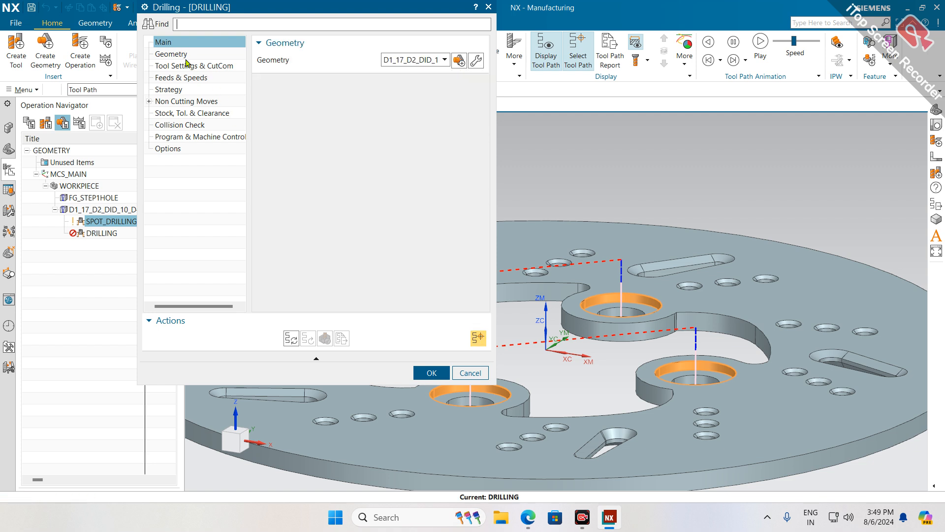
click(191, 66)
click(191, 77)
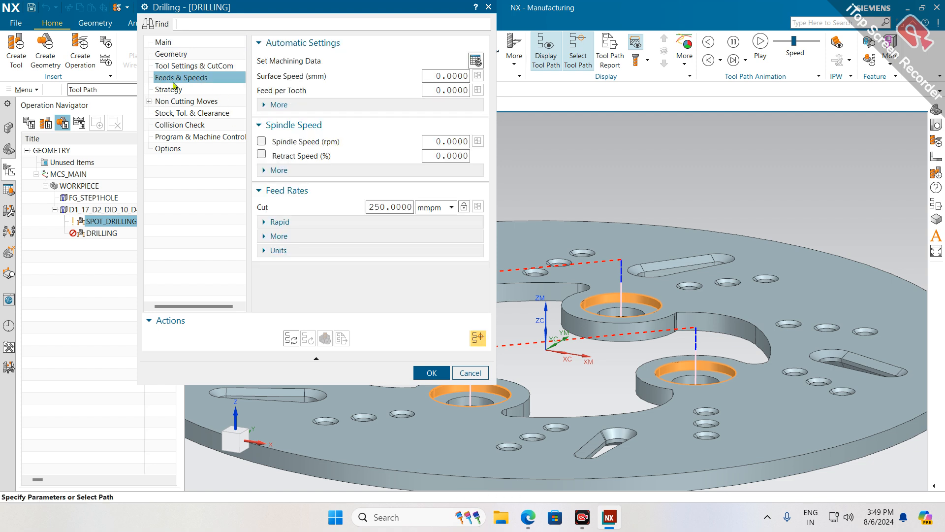
click(176, 90)
click(180, 102)
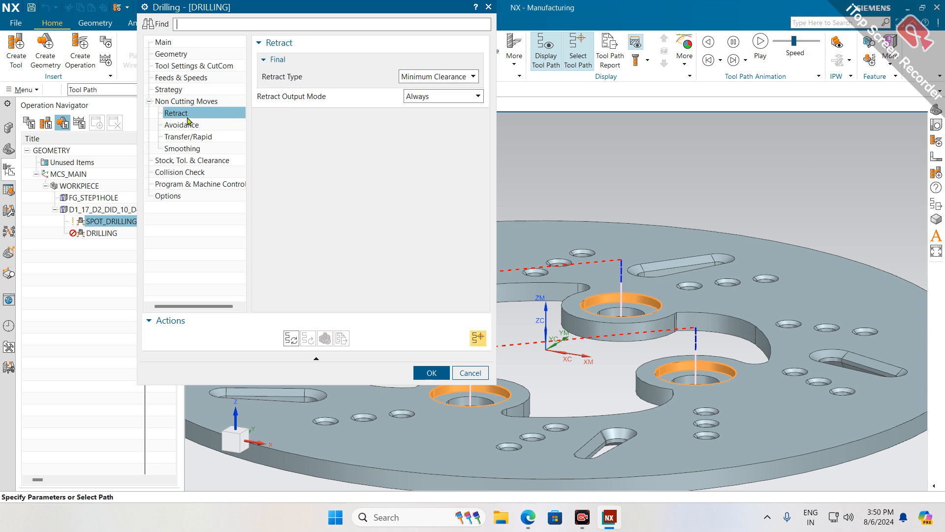
click(291, 338)
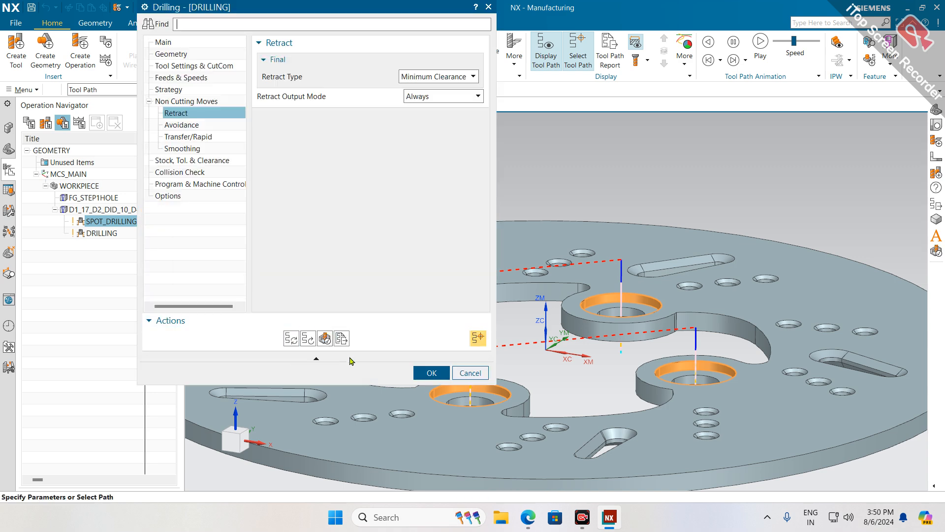
- Start verifying the drilling path in 3D Dynamic and enable Pause on Collision, Check on Tool Change and Check on Tool Axis Change
click(325, 339)
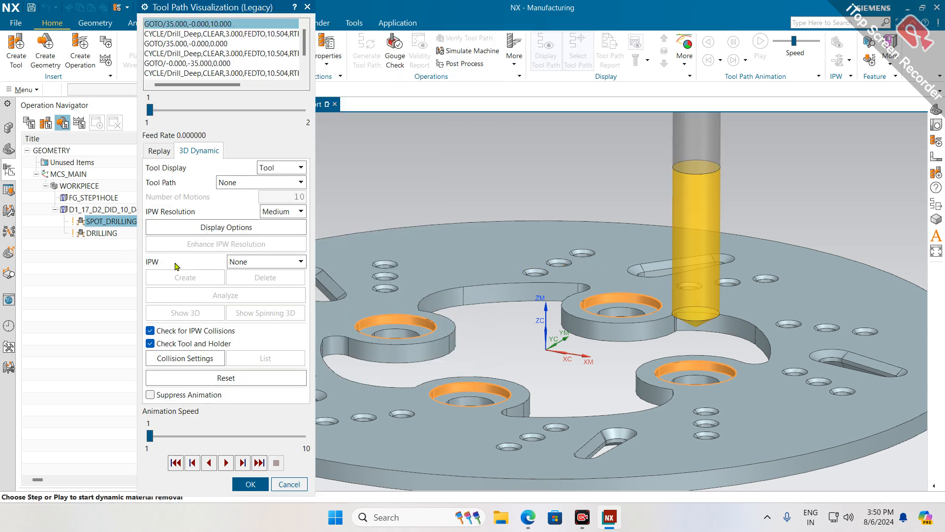
click(185, 357)
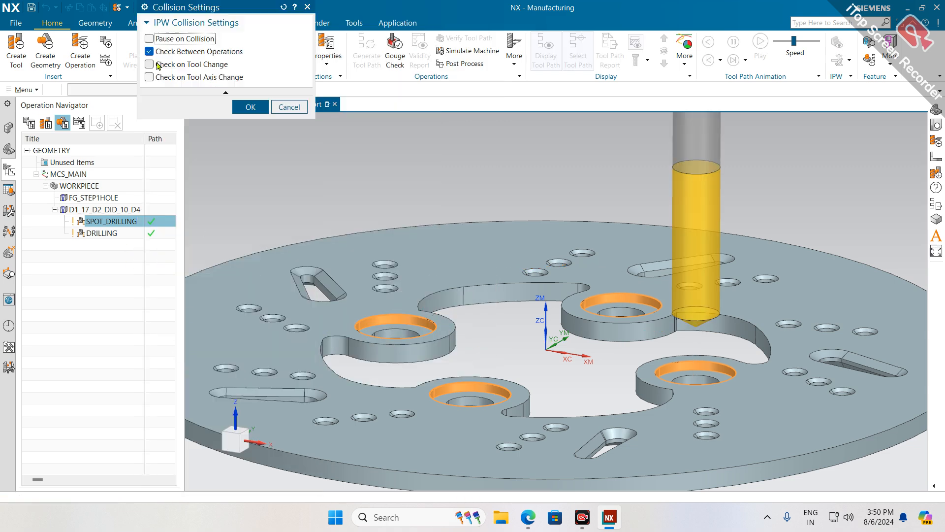
click(167, 39)
click(165, 65)
click(164, 77)
click(251, 107)
- Play the drilling material removal, raising the animation speed to 4, and accept the verification and the operation
click(224, 463)
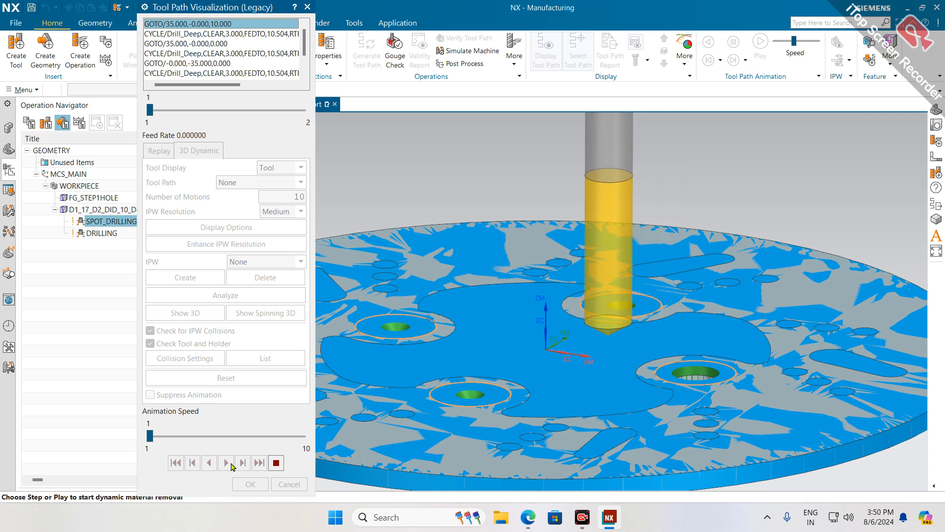
scroll(173, 437, up, 3)
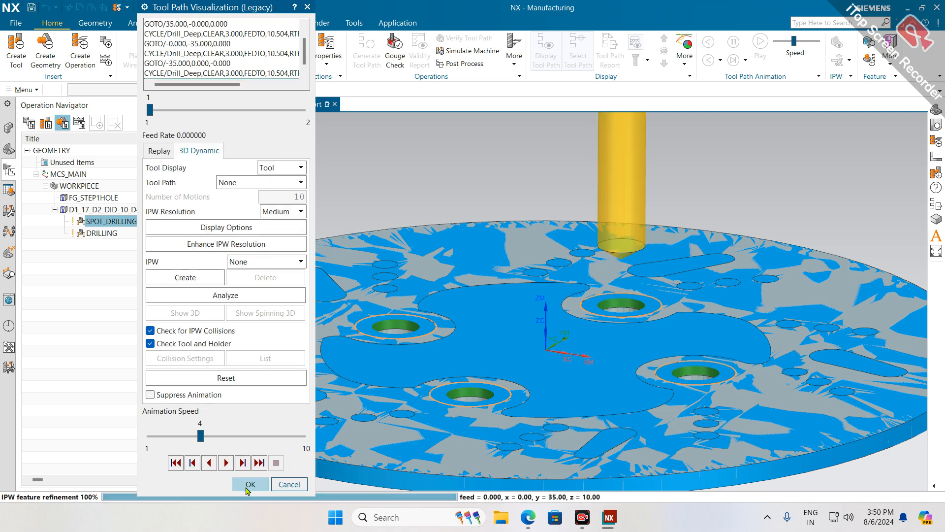
click(251, 484)
click(432, 373)
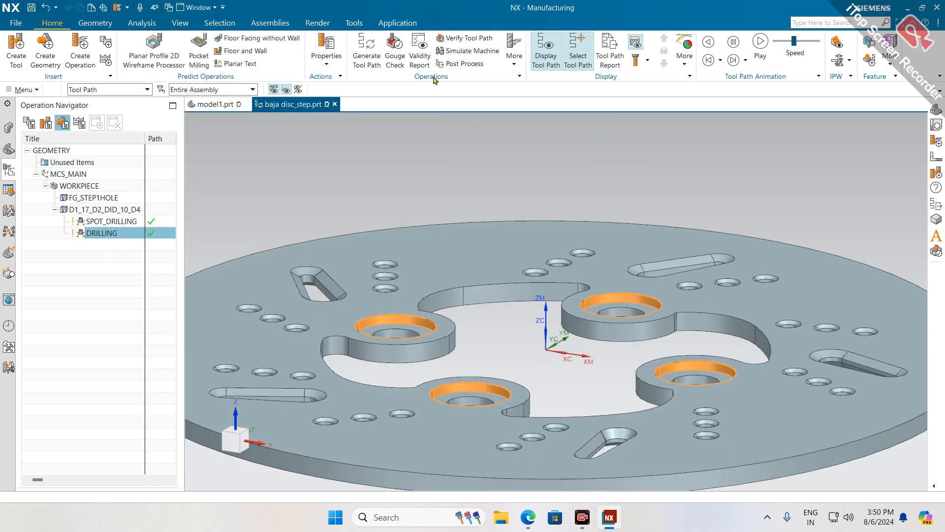
- Postprocess the DRILLING operation with MILL_3_AXIS, overwriting baja disc_step.ptp, and examine the G83 code in the listing
click(463, 64)
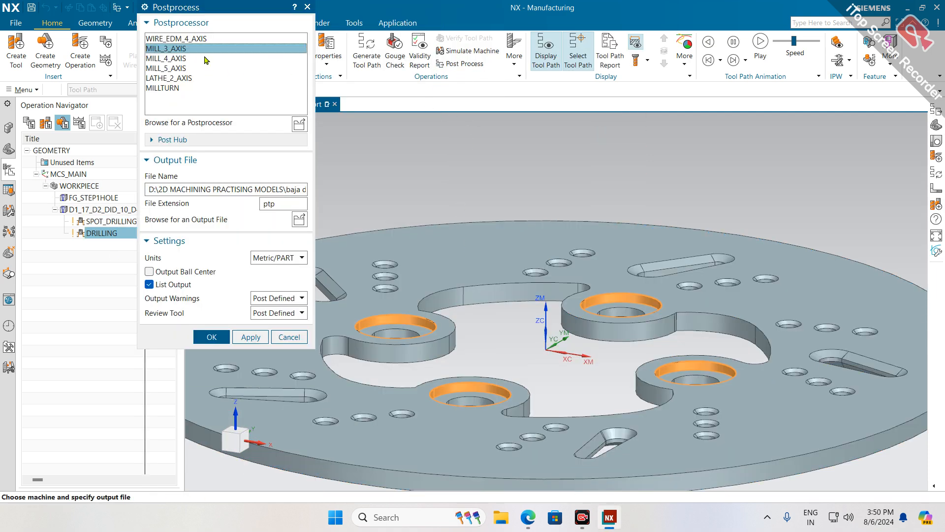
click(211, 337)
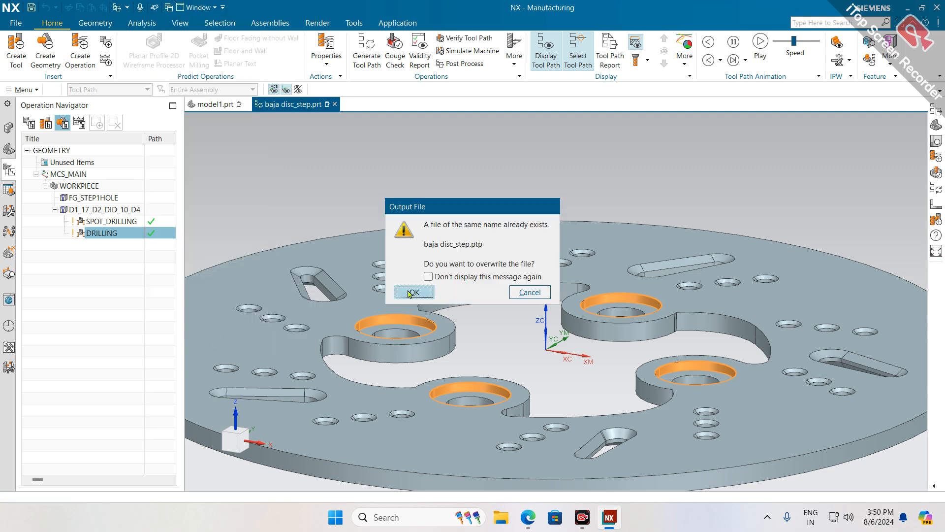
click(412, 293)
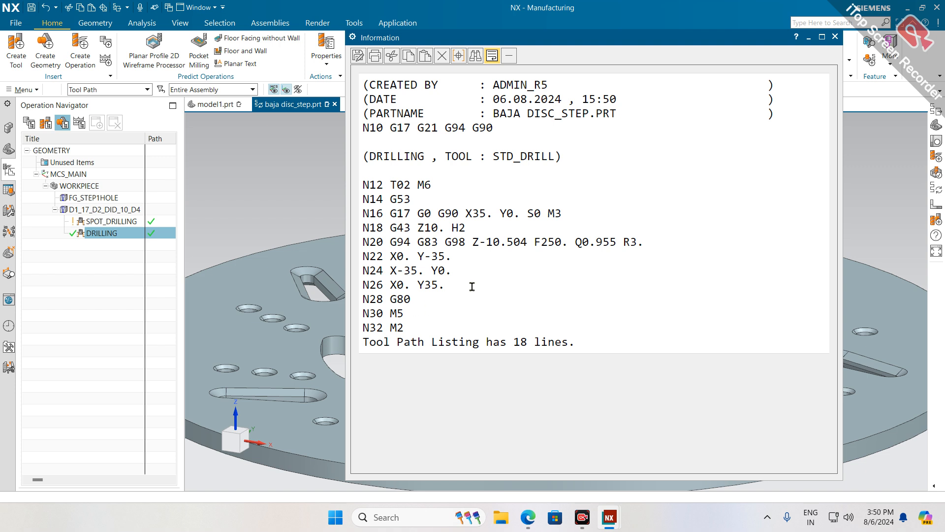
ctrl+scroll(471, 286, up, 1)
drag(426, 267, 447, 269)
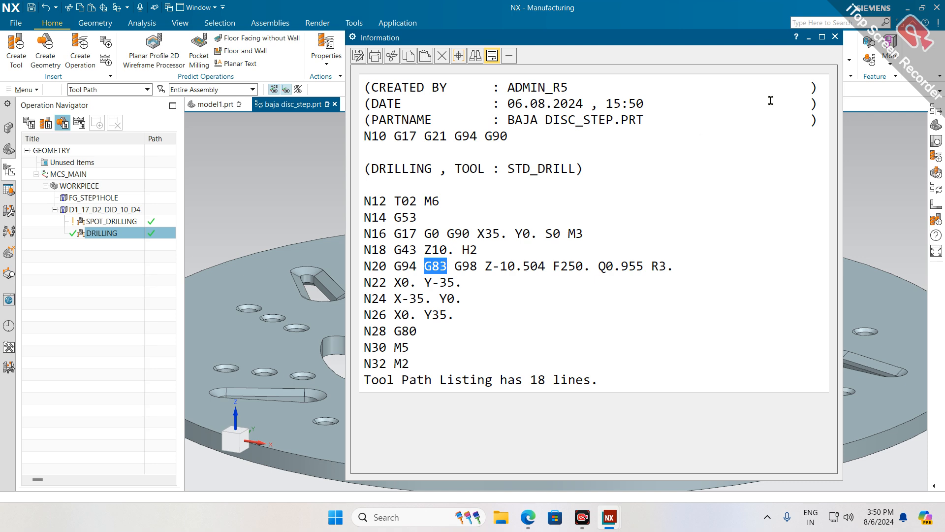
click(835, 36)
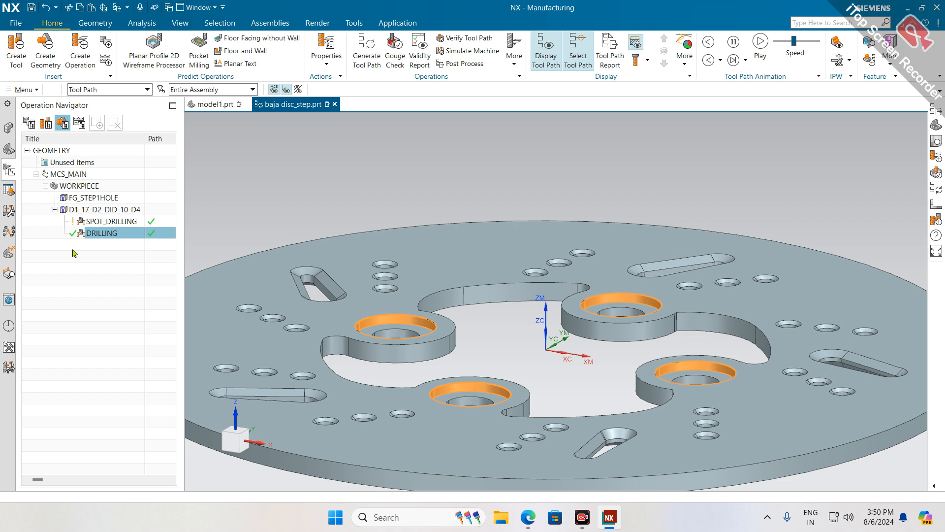
- Reopen the DRILLING operation and change its cycle to Drill,Deep,BreakChip
click(101, 234)
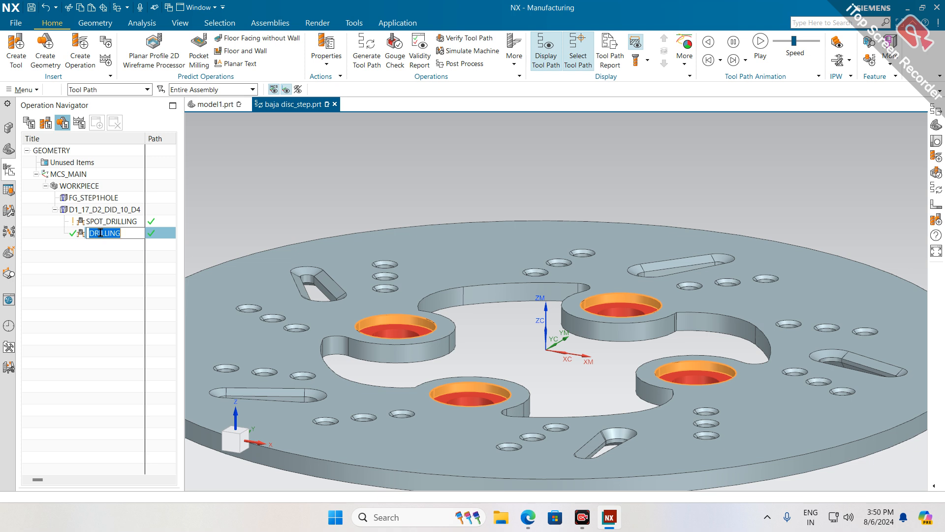
click(156, 306)
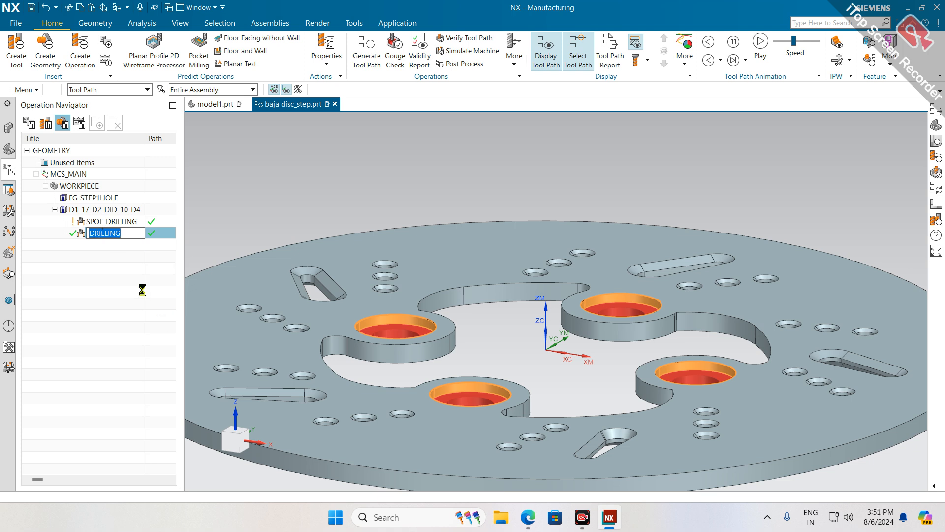
double_click(107, 235)
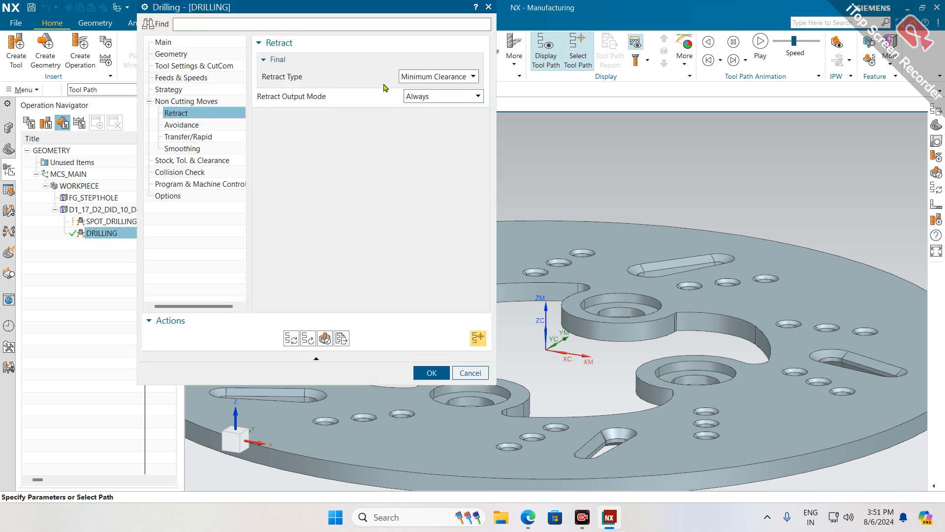
click(198, 43)
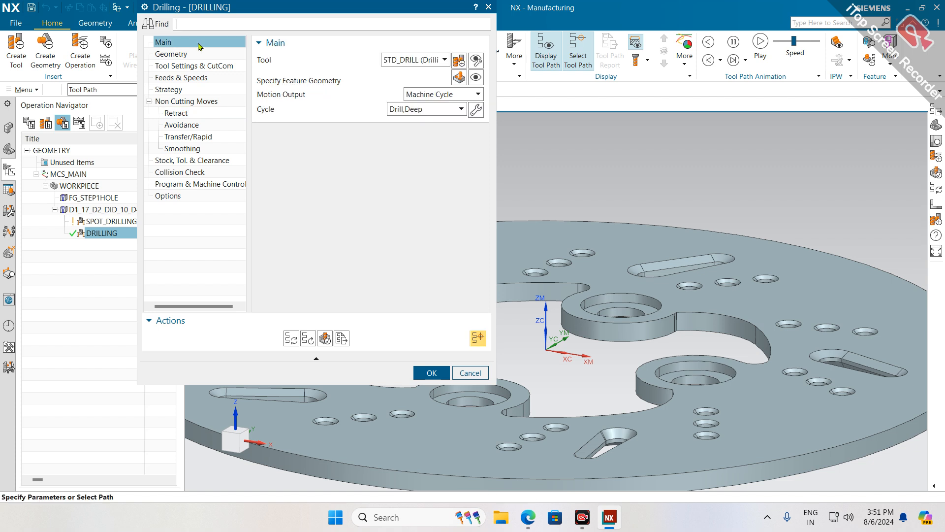
click(412, 109)
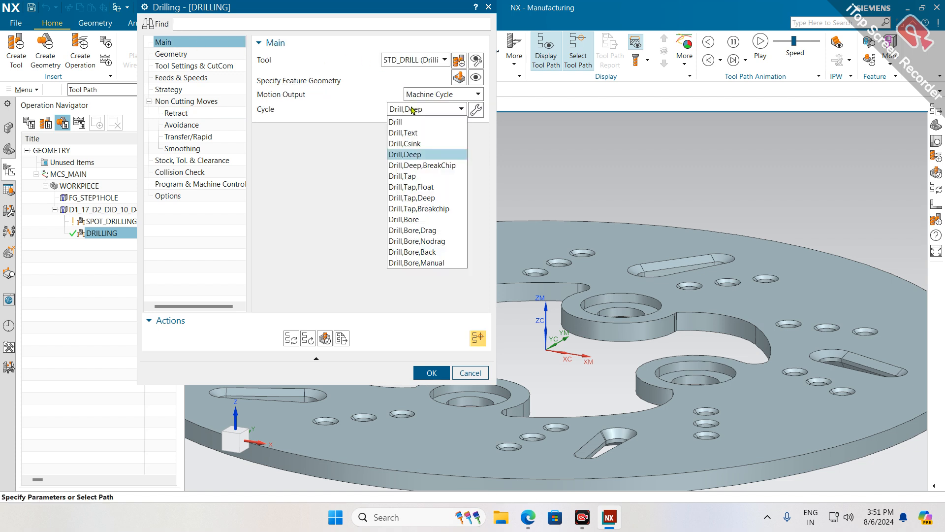
click(417, 166)
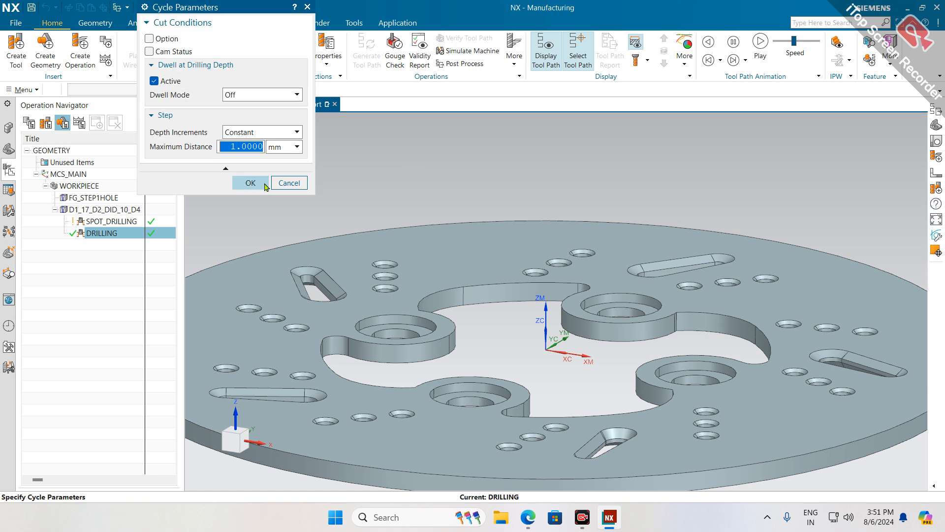
- Set the break-chip cycle's maximum step distance to 0 mm, generate the drilling tool path and accept the operation
click(232, 149)
double_click(229, 147)
text(0)
click(249, 183)
click(290, 338)
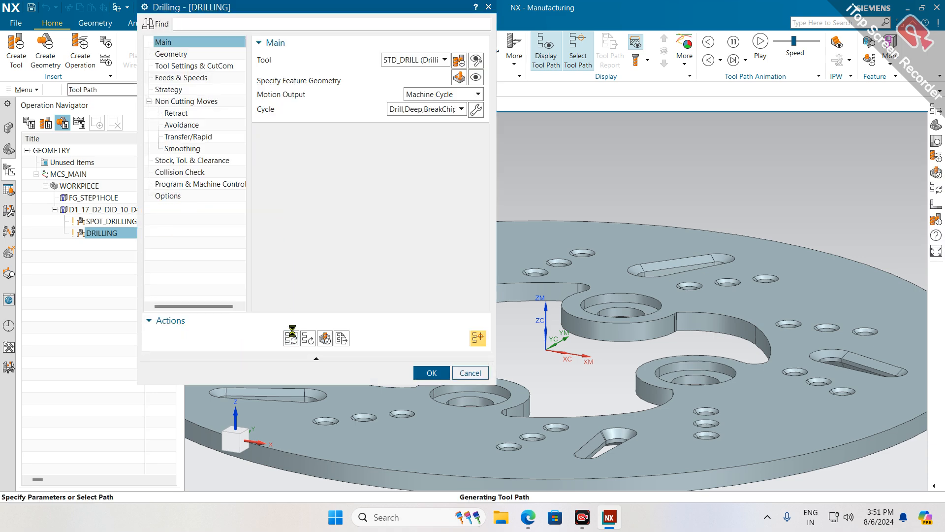
click(432, 372)
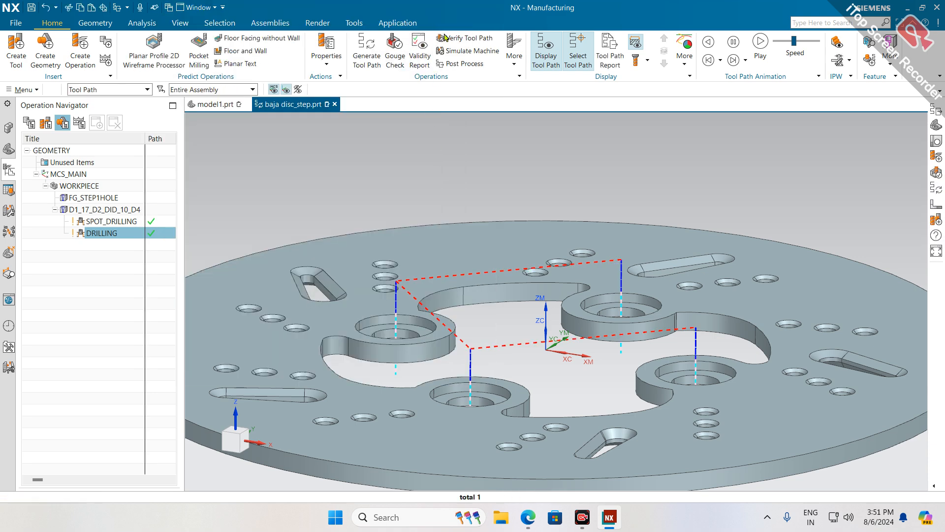
- Postprocess the DRILLING operation with MILL_3_AXIS, overwriting the existing ptp file, and highlight the G73 code in the listing
click(461, 63)
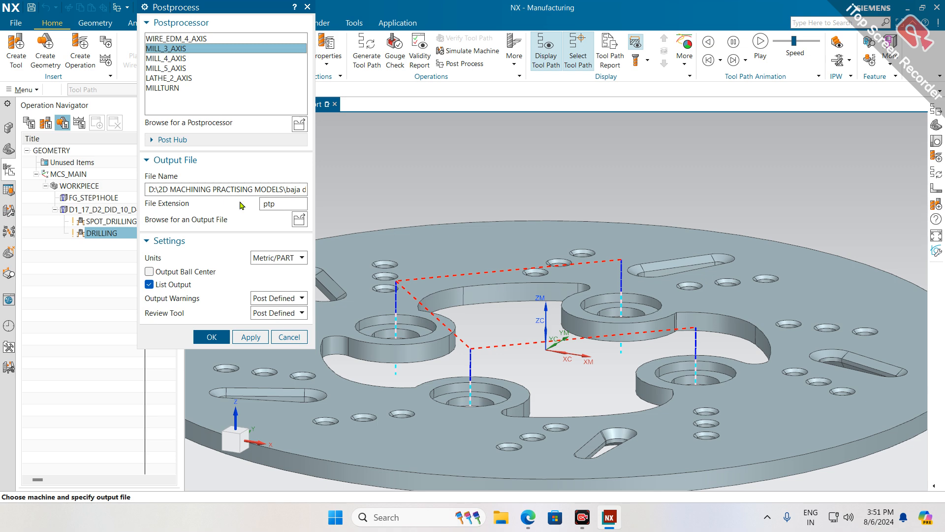
click(225, 338)
click(432, 290)
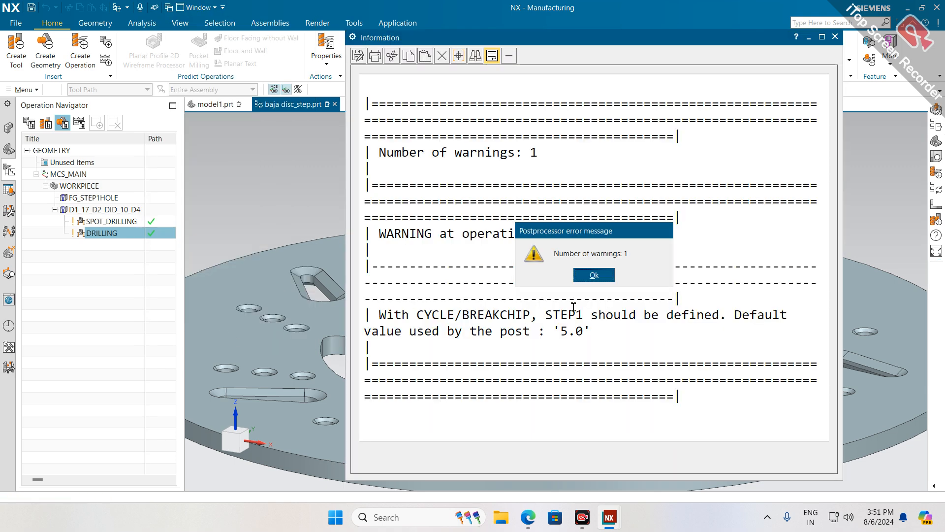
click(594, 275)
scroll(572, 264, down, 5)
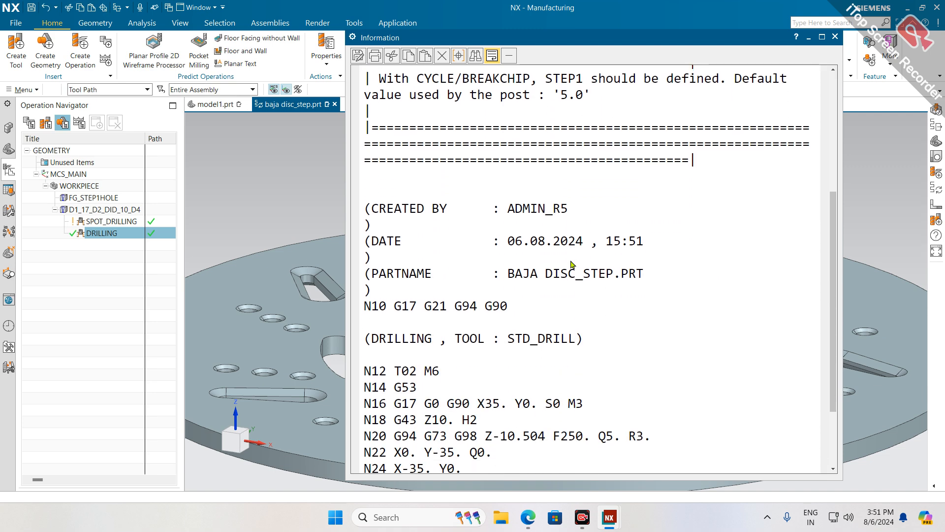
scroll(572, 264, down, 2)
drag(425, 338, 448, 340)
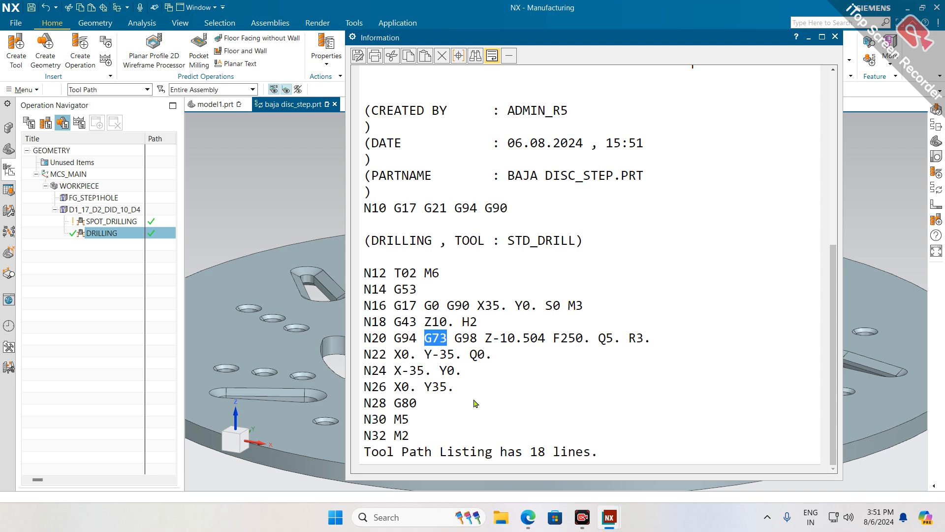